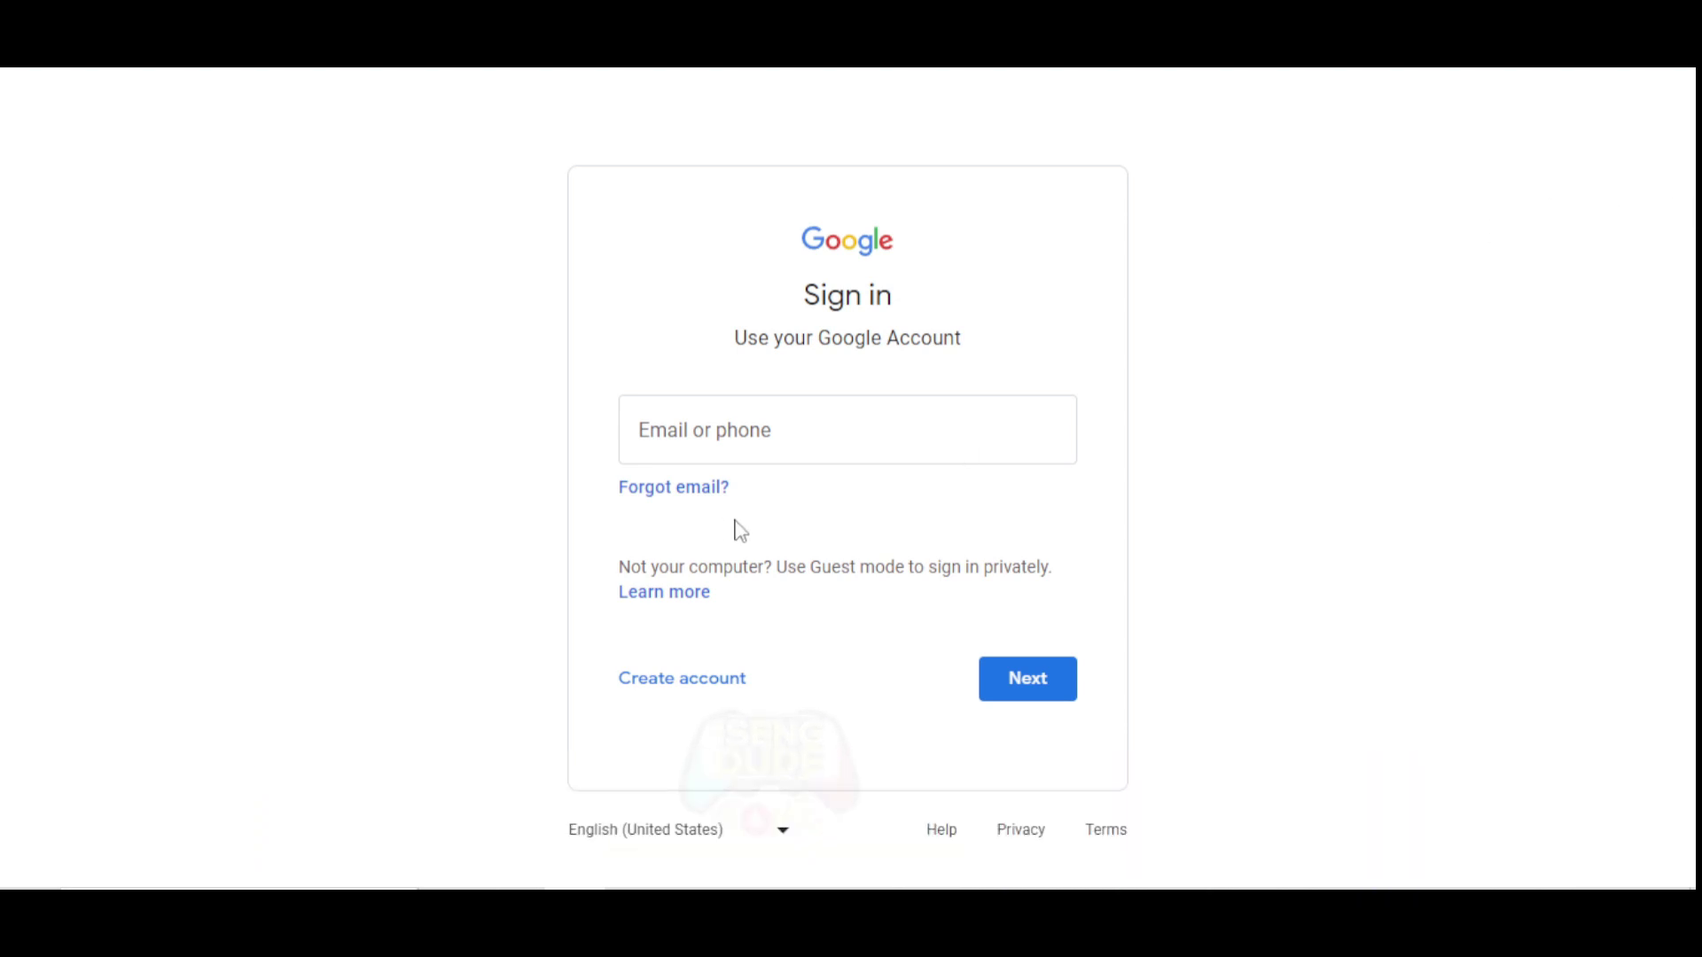
Start a personal Google account and enter the user's first and last name.
{"action": "left_click", "coordinate": [704, 684]}
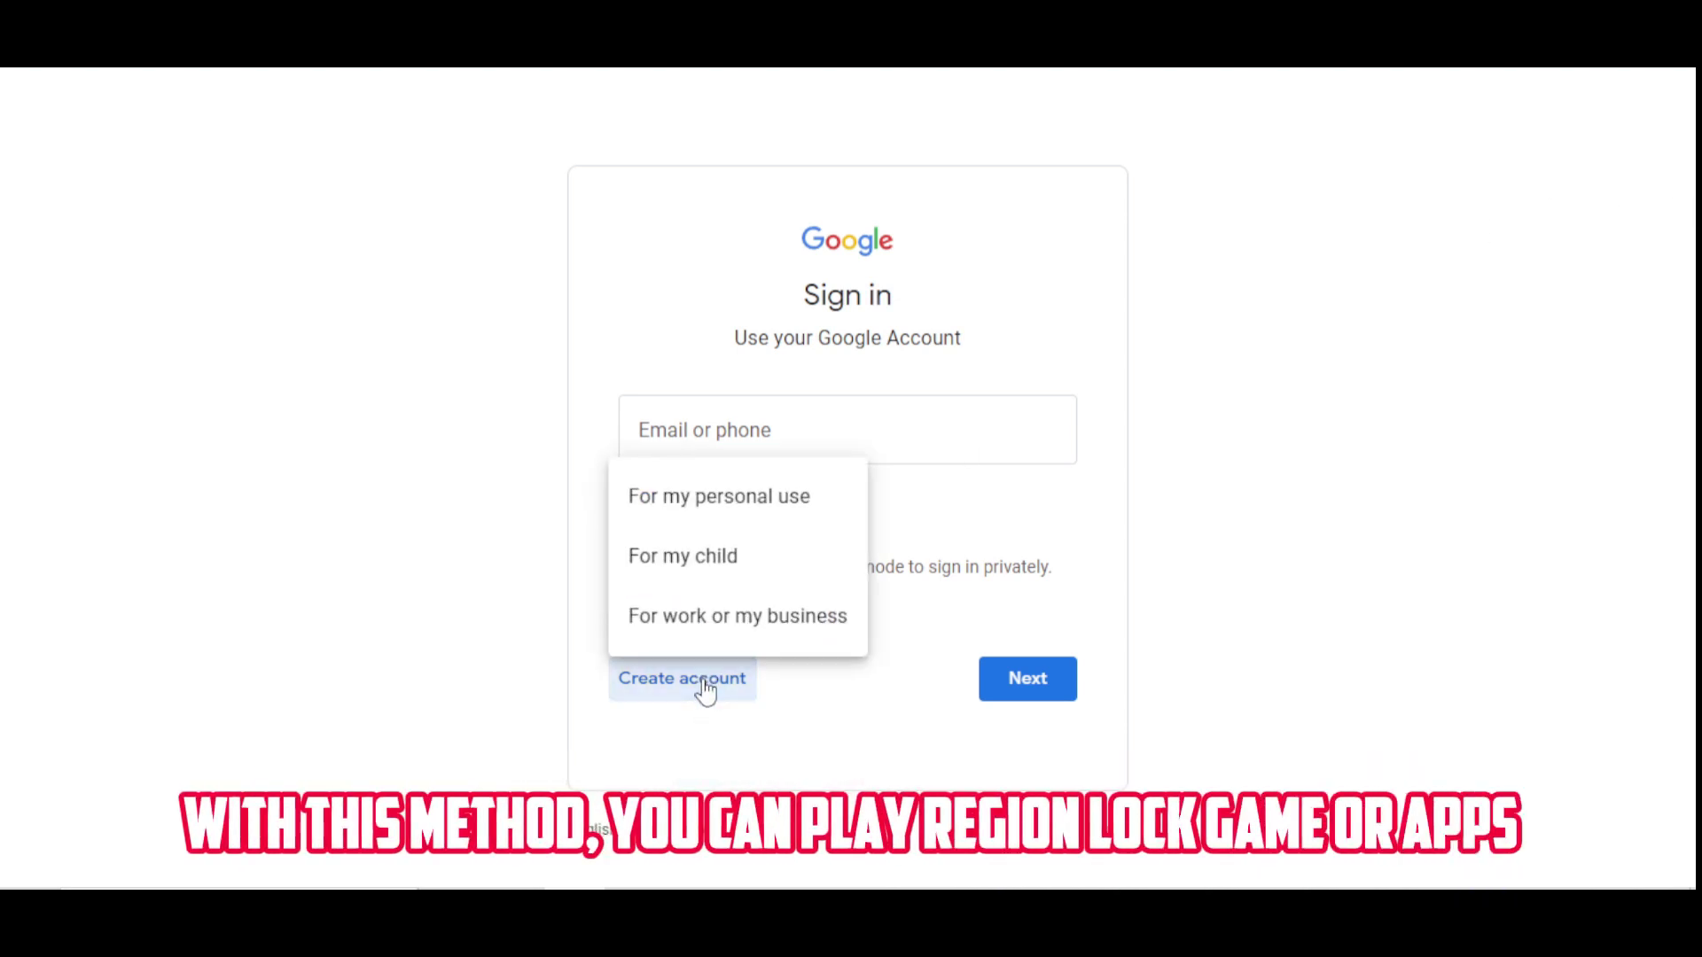
{"action": "left_click", "coordinate": [722, 497]}
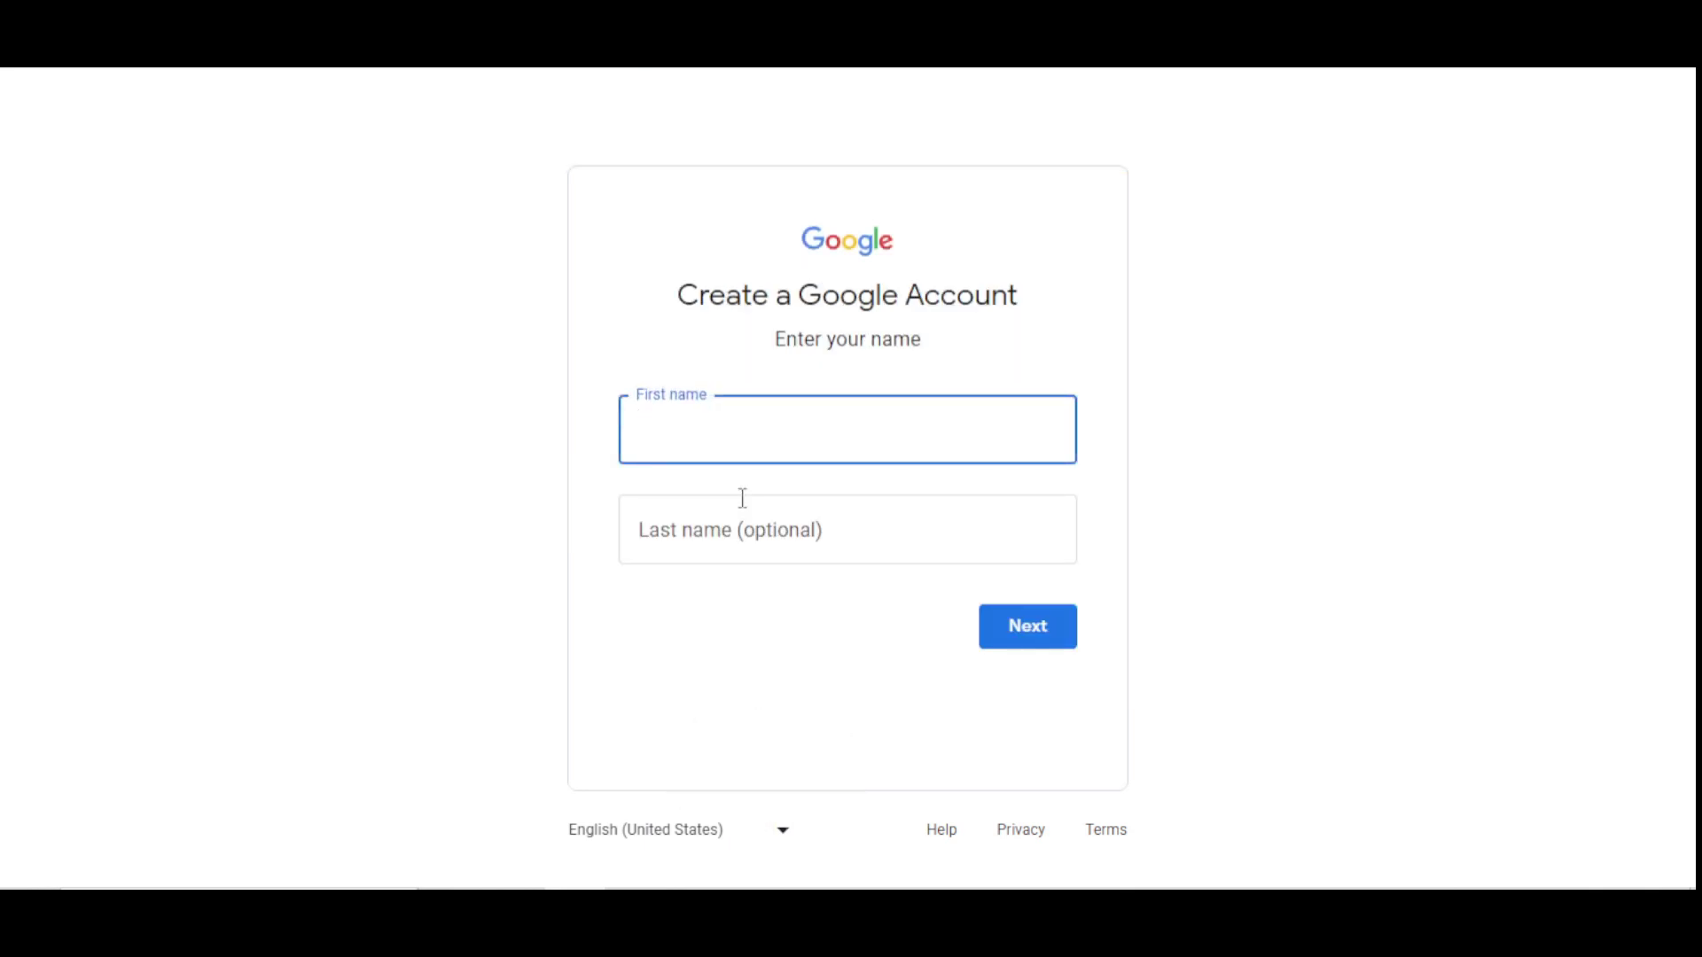
{"action": "left_click", "coordinate": [710, 523]}
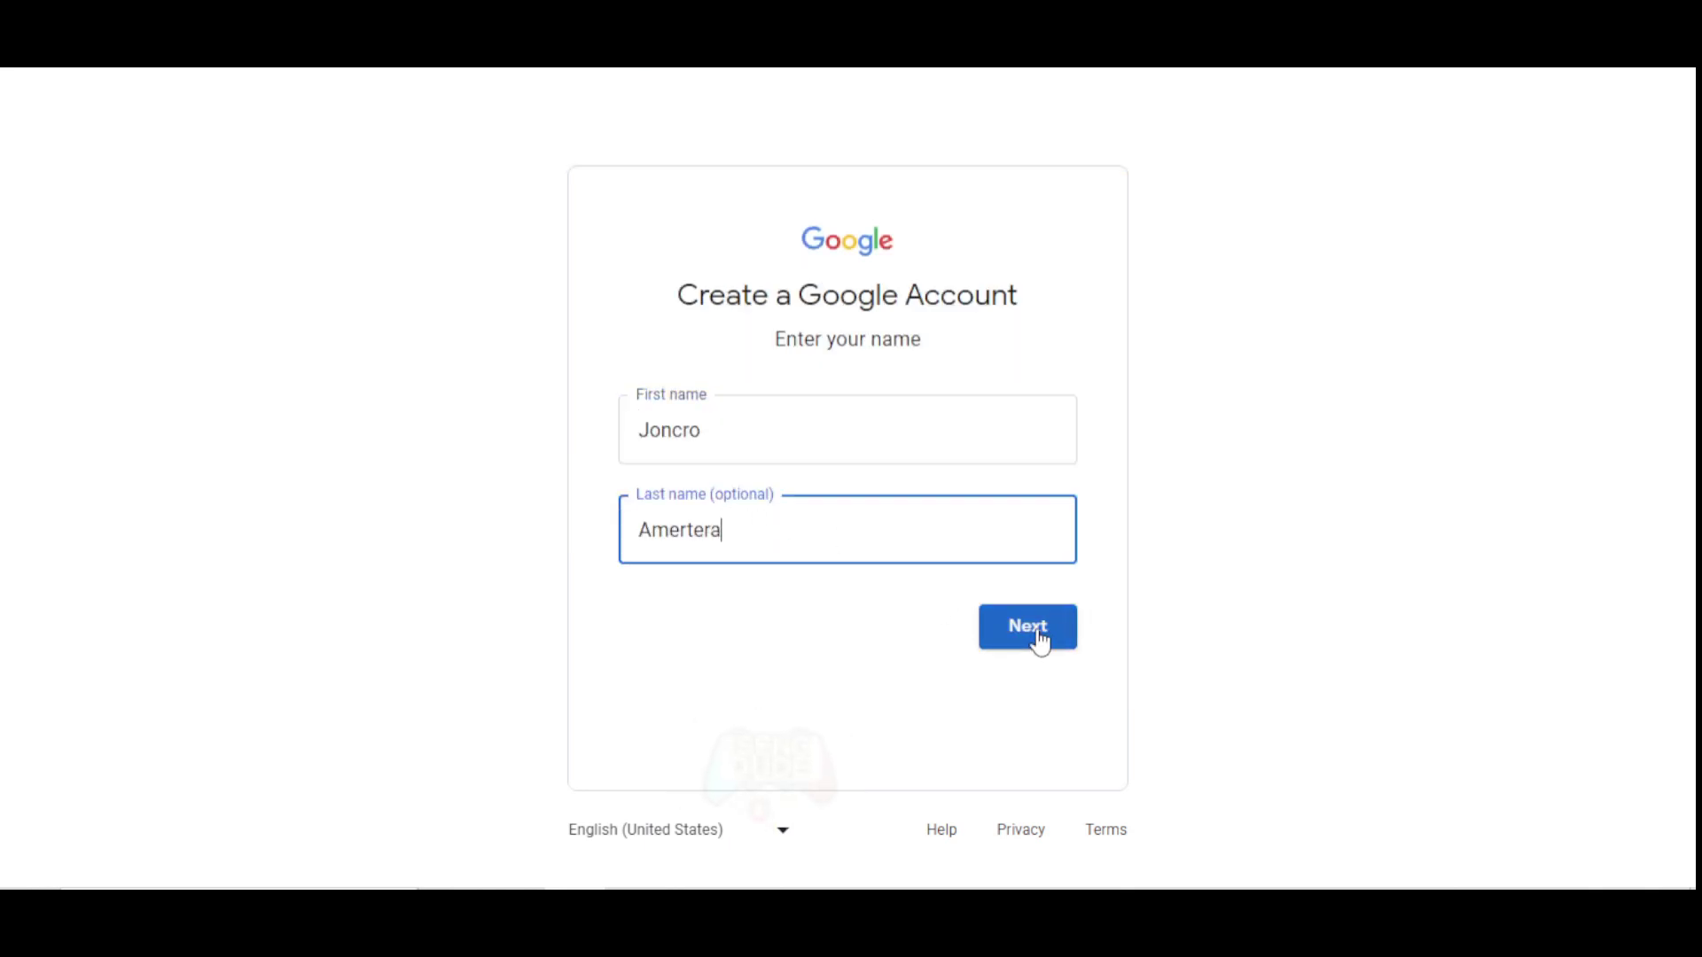
{"action": "left_click", "coordinate": [1036, 626]}
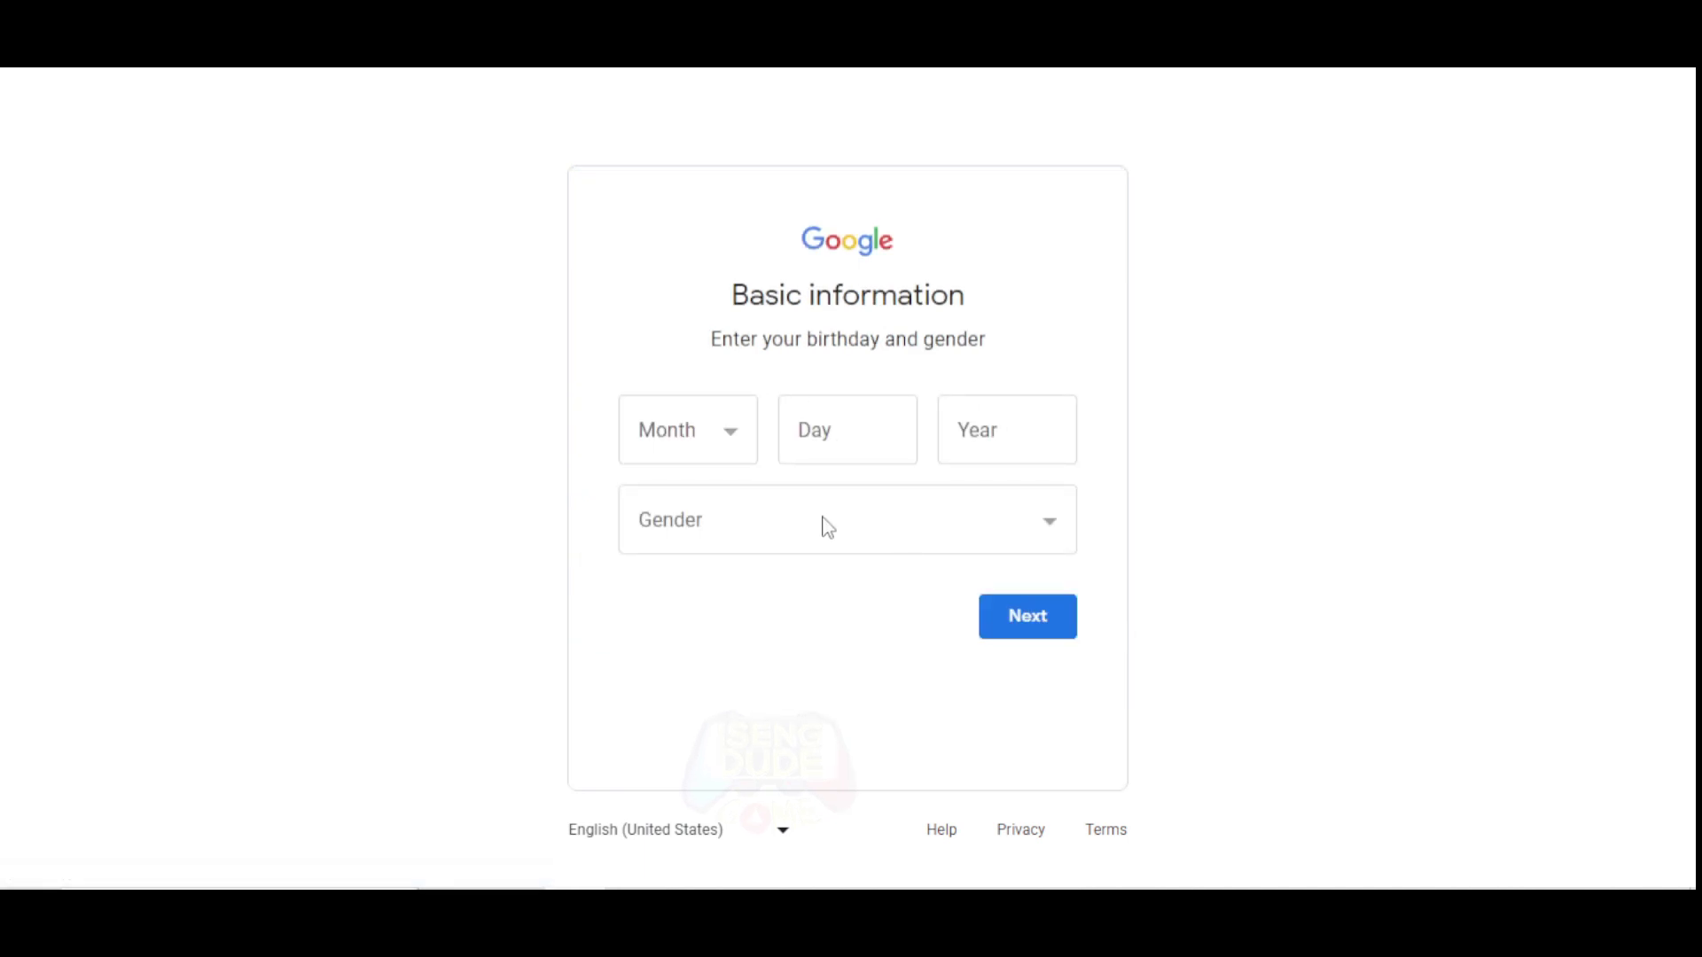
Set the birthday to August 24, 2002 and the gender to Male, then submit.
{"action": "left_click", "coordinate": [695, 444]}
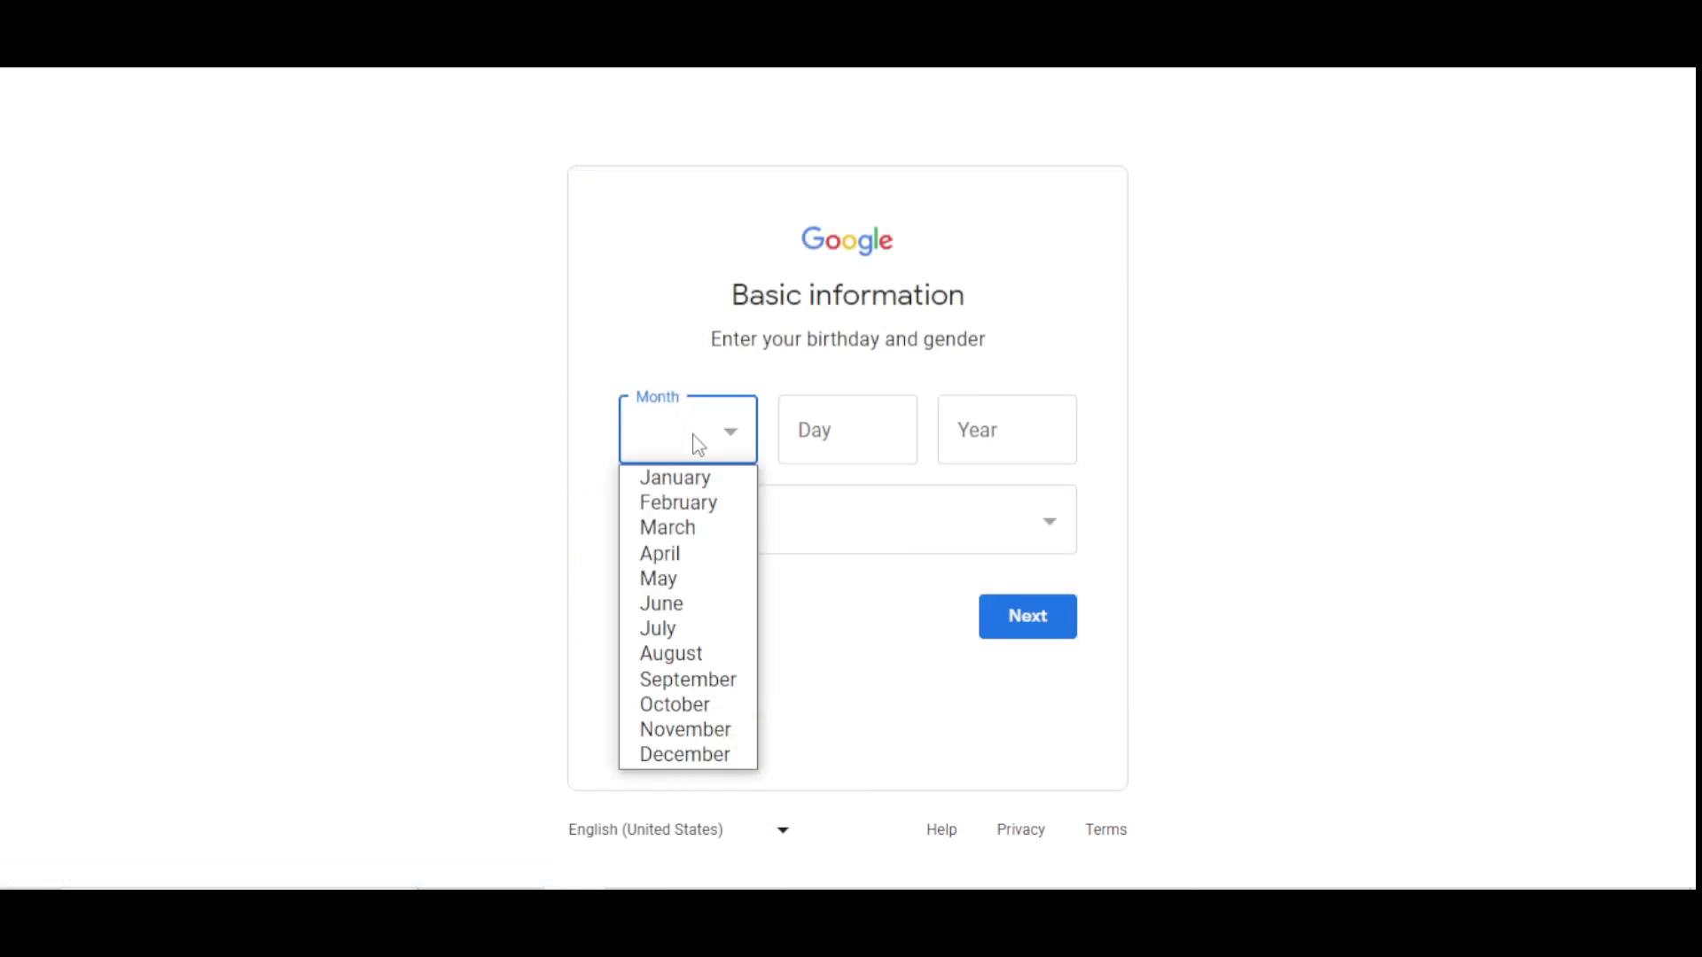
{"action": "left_click", "coordinate": [677, 647]}
{"action": "left_click", "coordinate": [854, 407]}
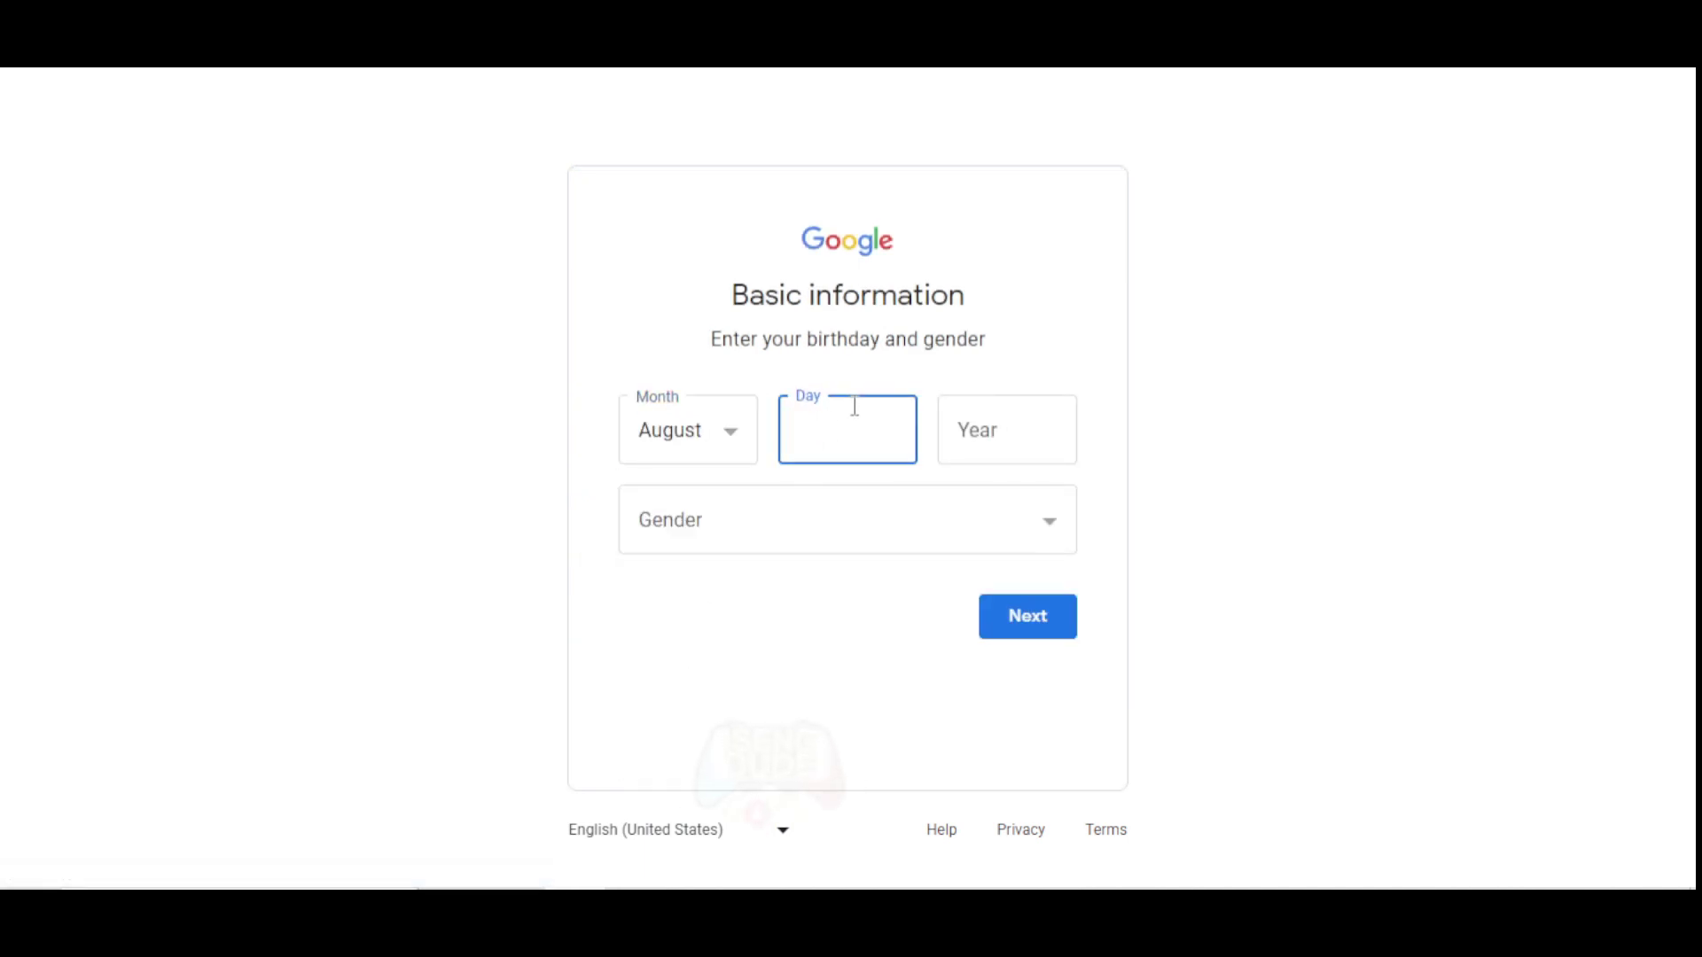
{"action": "type", "text": "24"}
{"action": "left_click", "coordinate": [972, 436]}
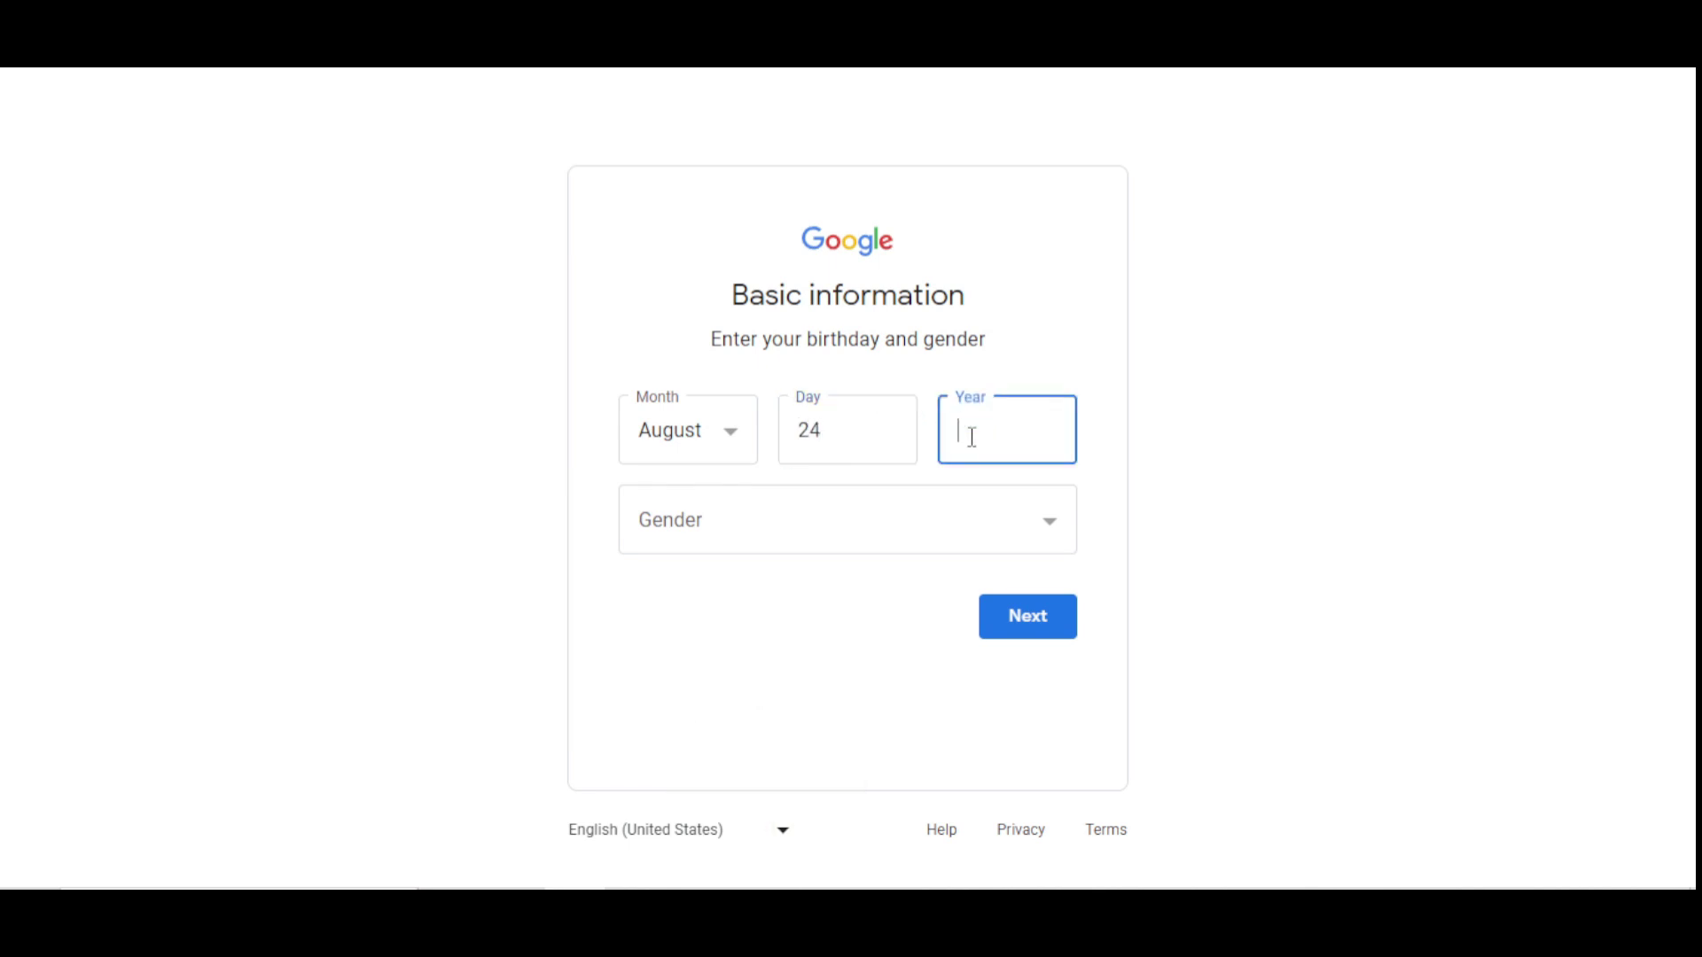
{"action": "type", "text": "2002"}
{"action": "left_click", "coordinate": [754, 530]}
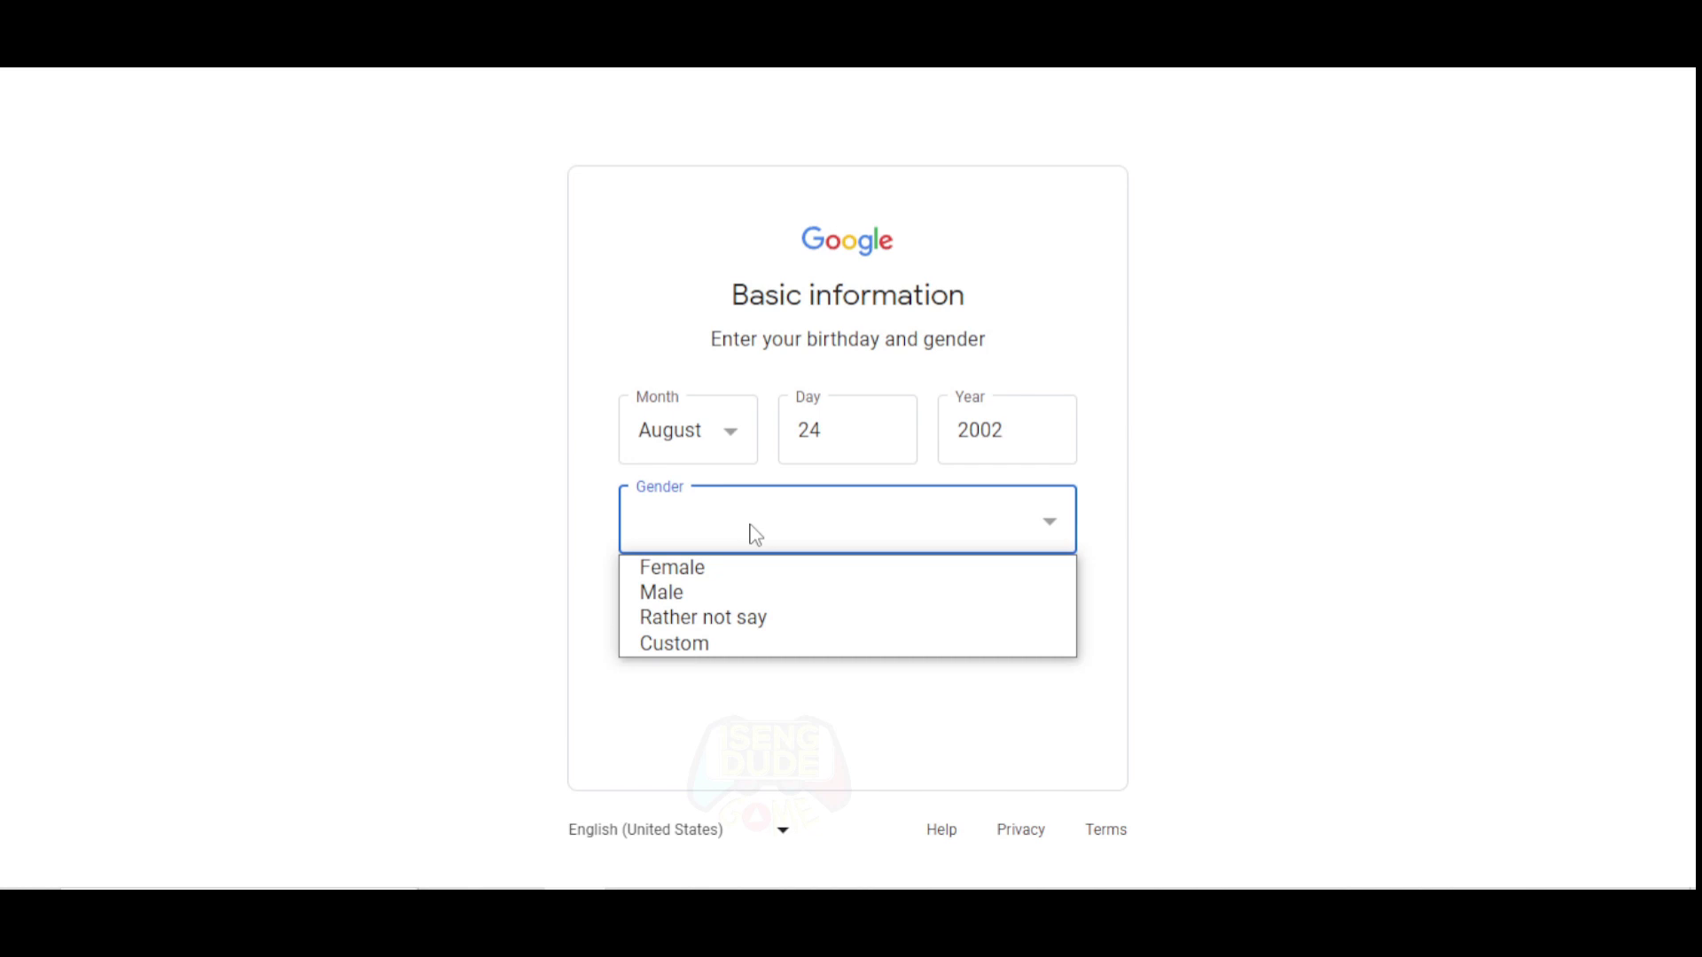
{"action": "left_click", "coordinate": [717, 593]}
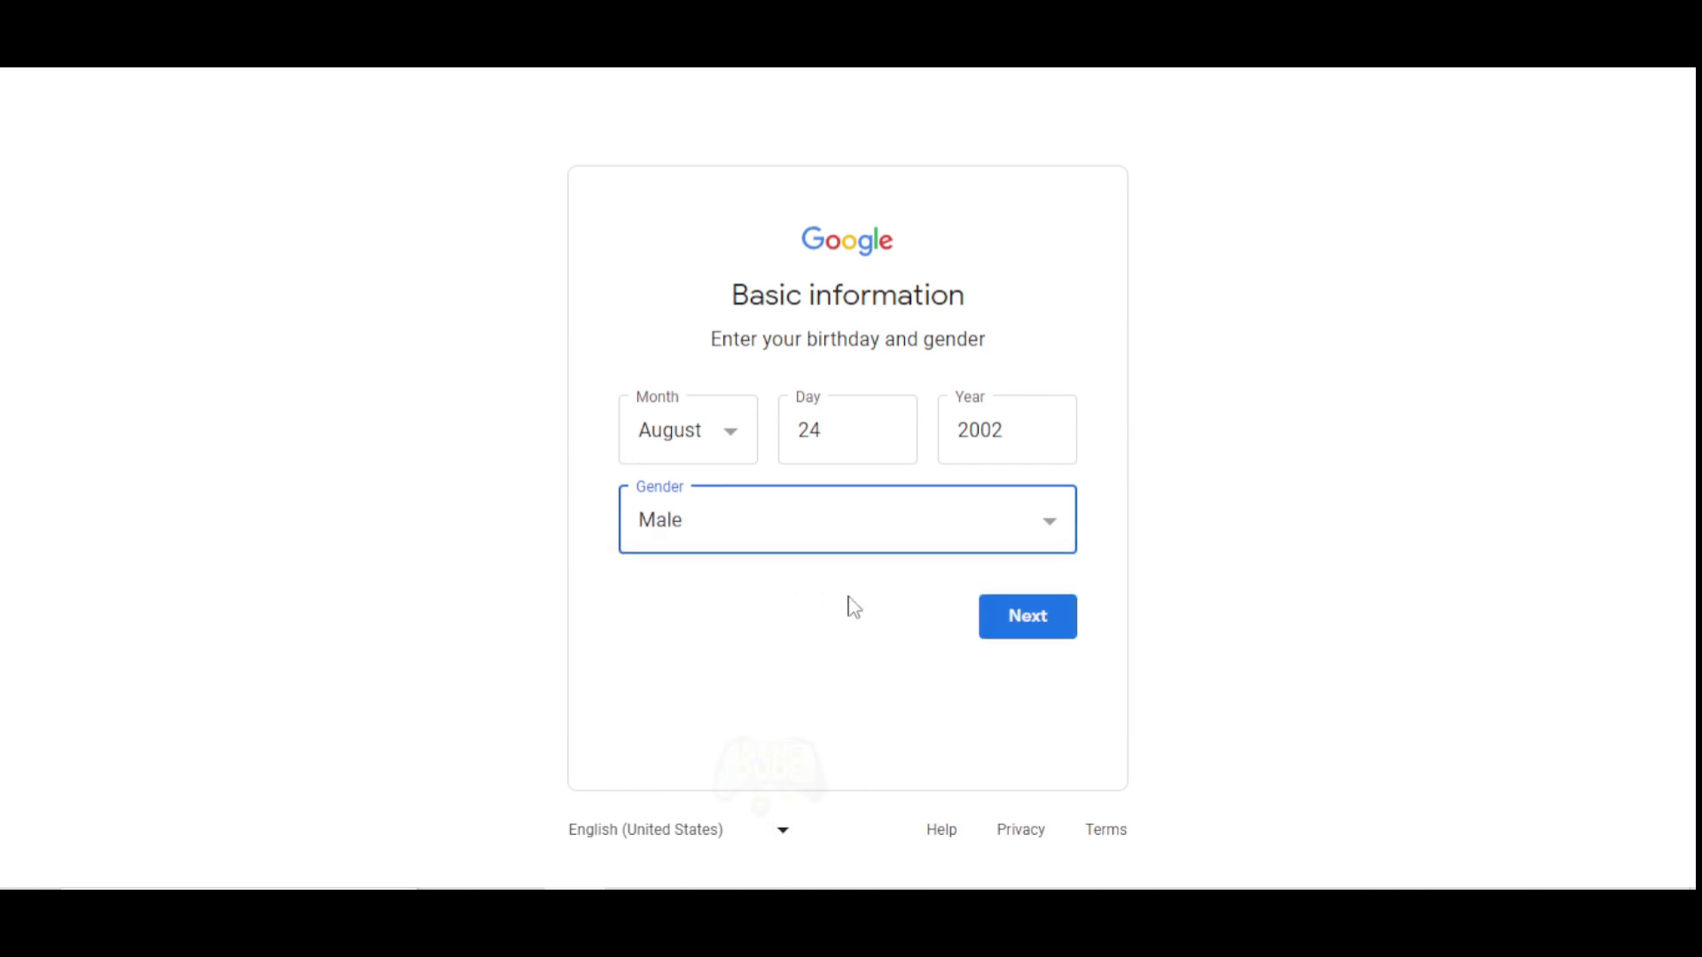
{"action": "left_click", "coordinate": [1024, 620]}
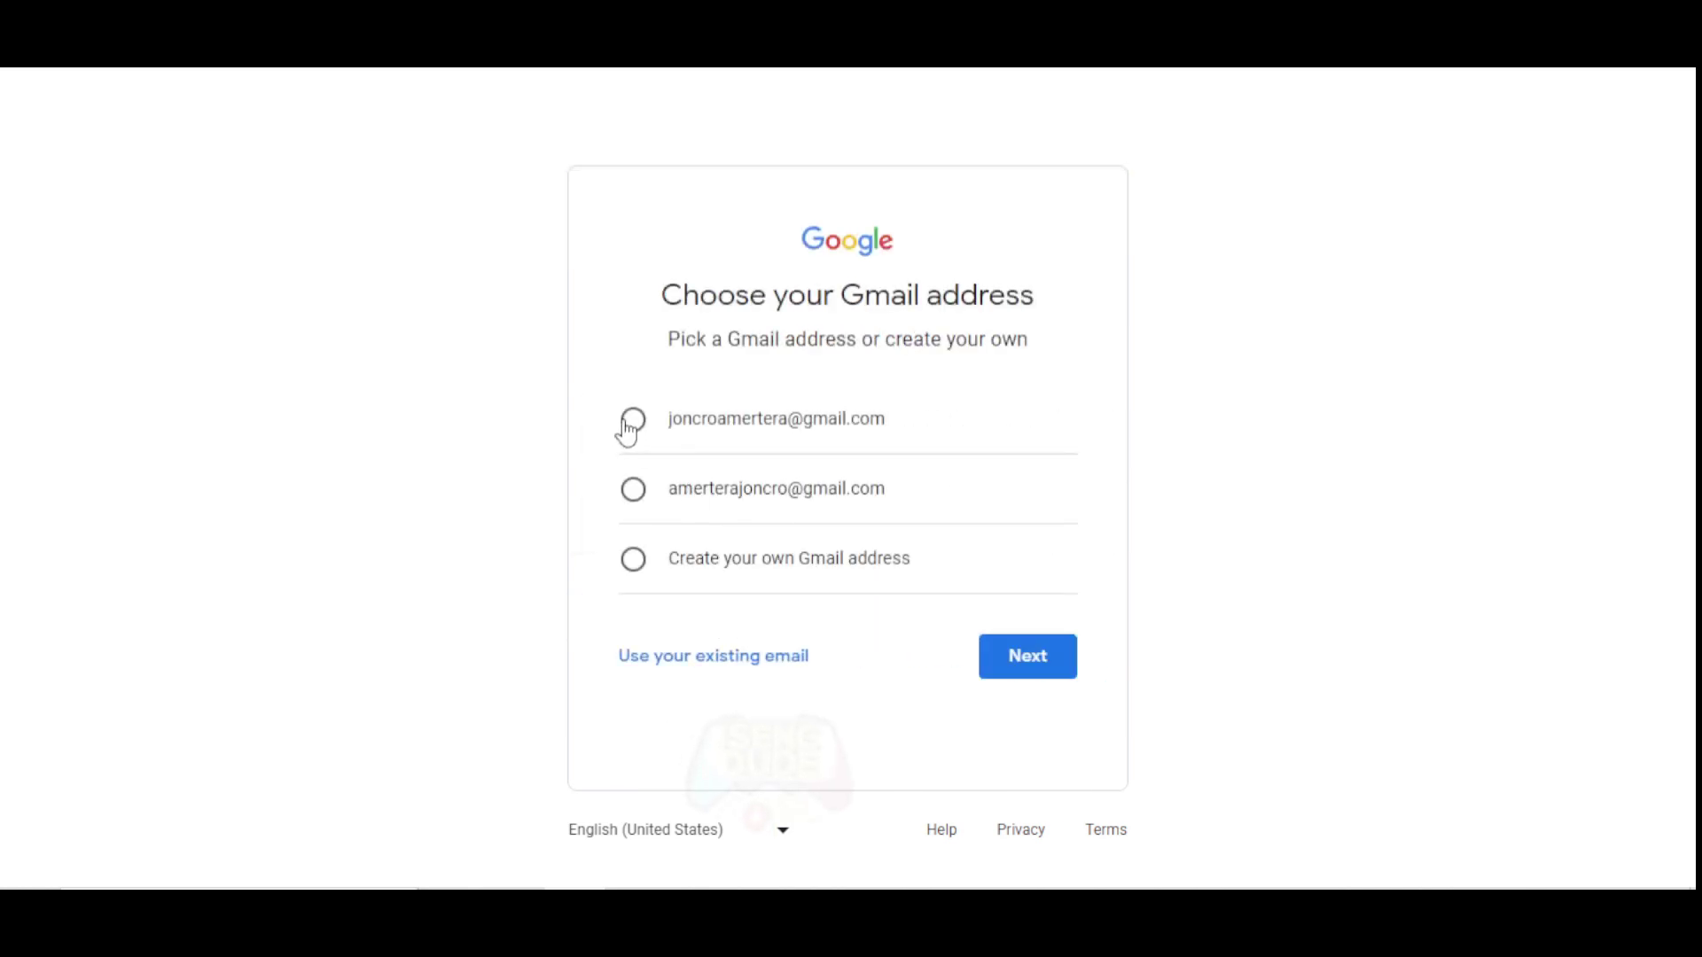
Take the first suggested Gmail address and set the account password.
{"action": "left_click", "coordinate": [633, 420]}
{"action": "left_click", "coordinate": [1042, 658]}
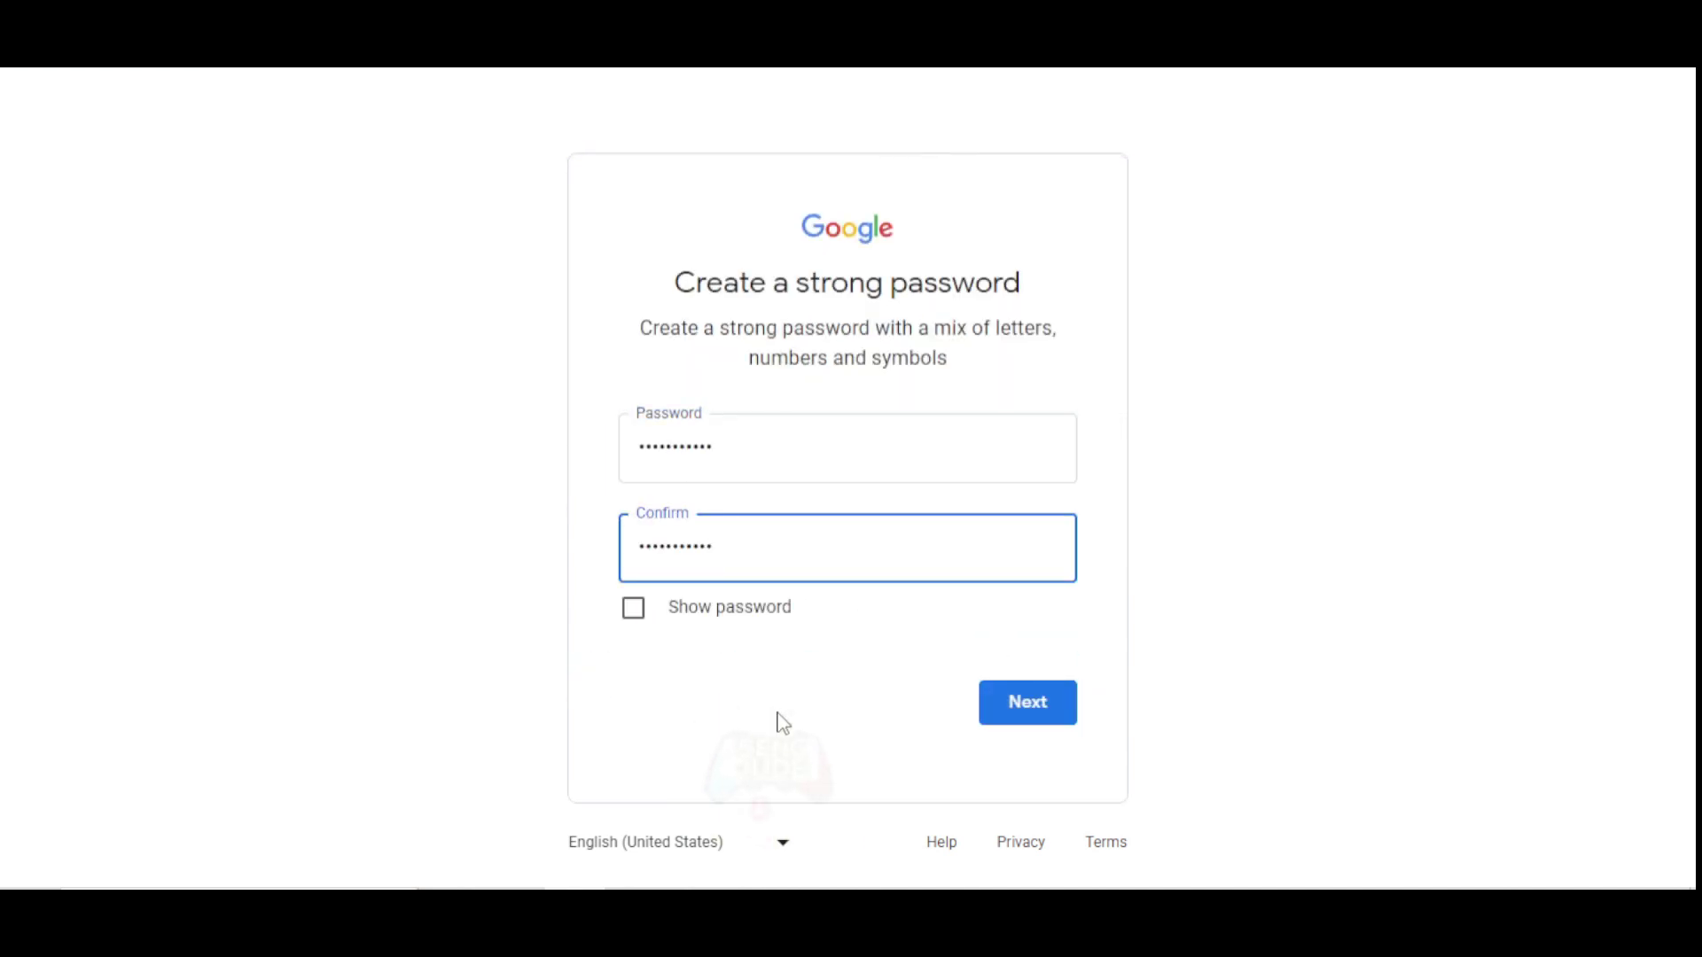
{"action": "left_click", "coordinate": [1024, 709]}
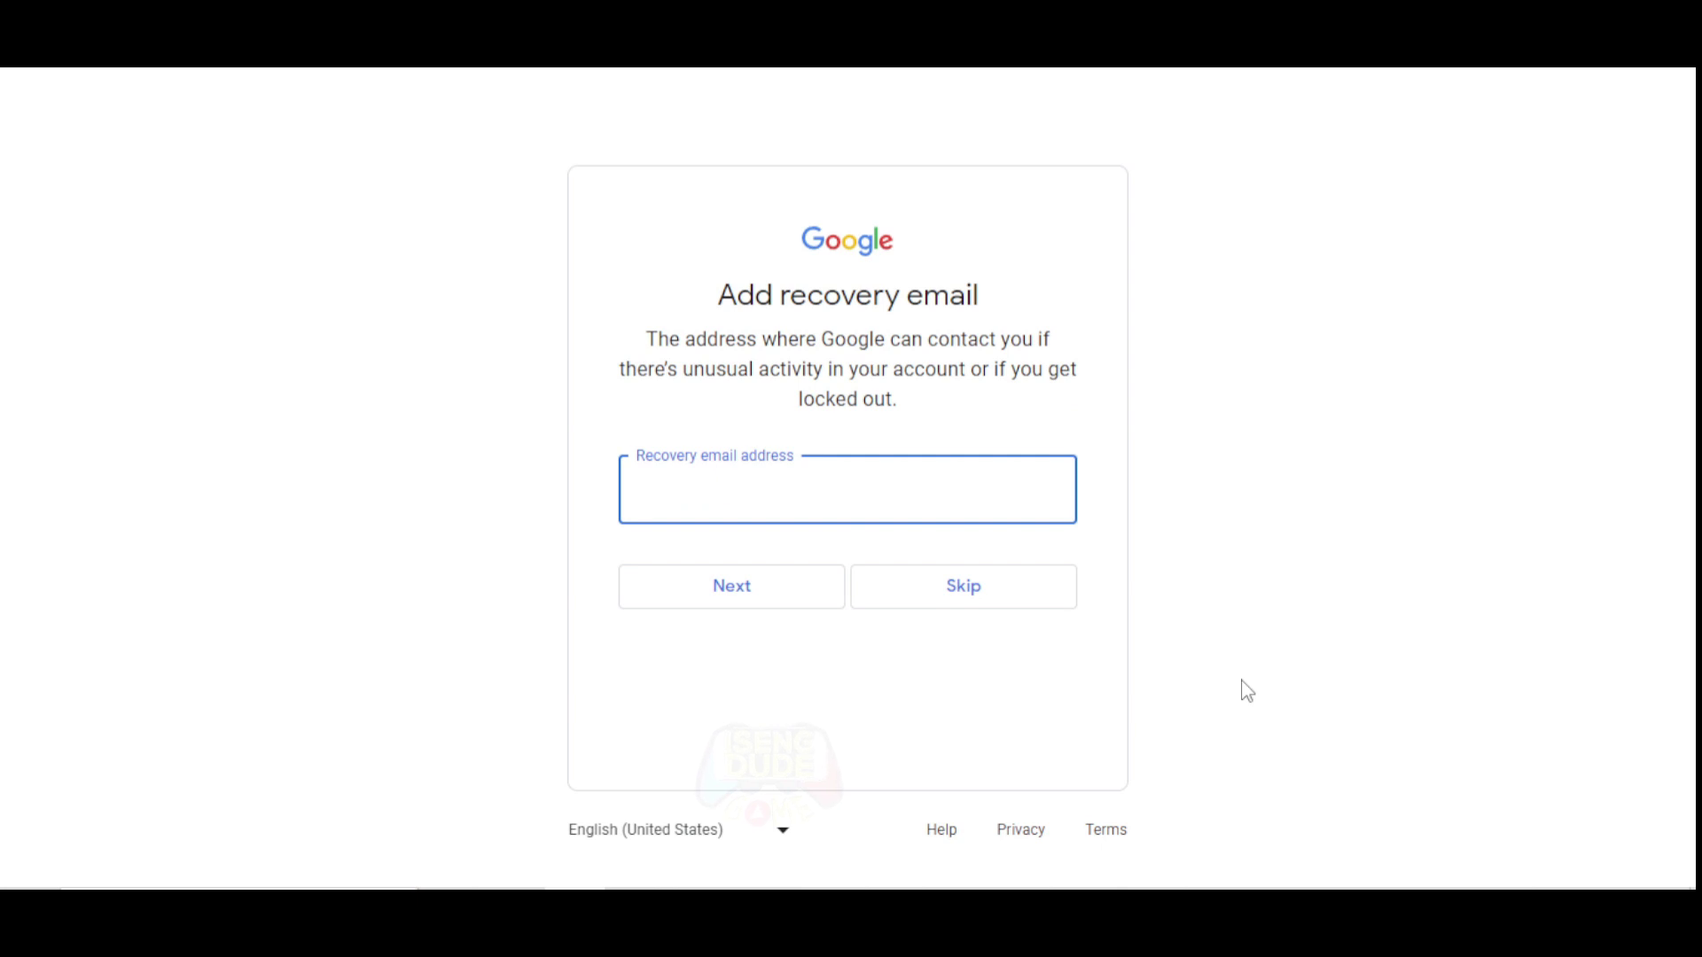
Skip the recovery email and phone number, then confirm the account review.
{"action": "left_click", "coordinate": [973, 595]}
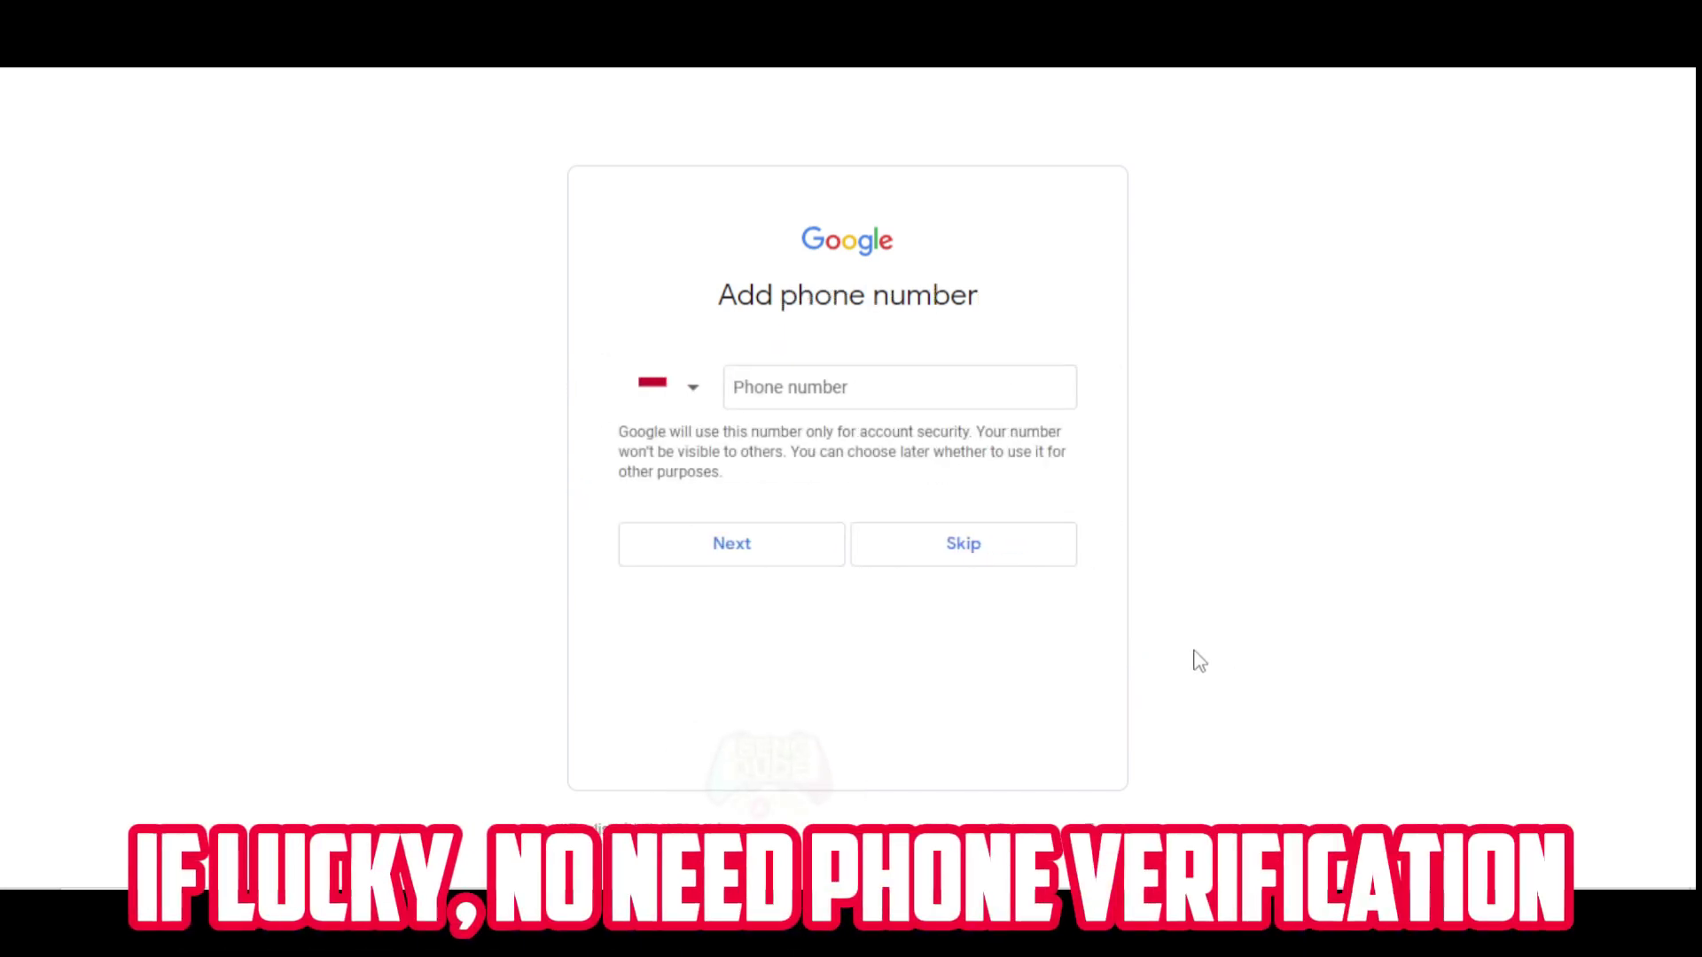
{"action": "left_click", "coordinate": [946, 556]}
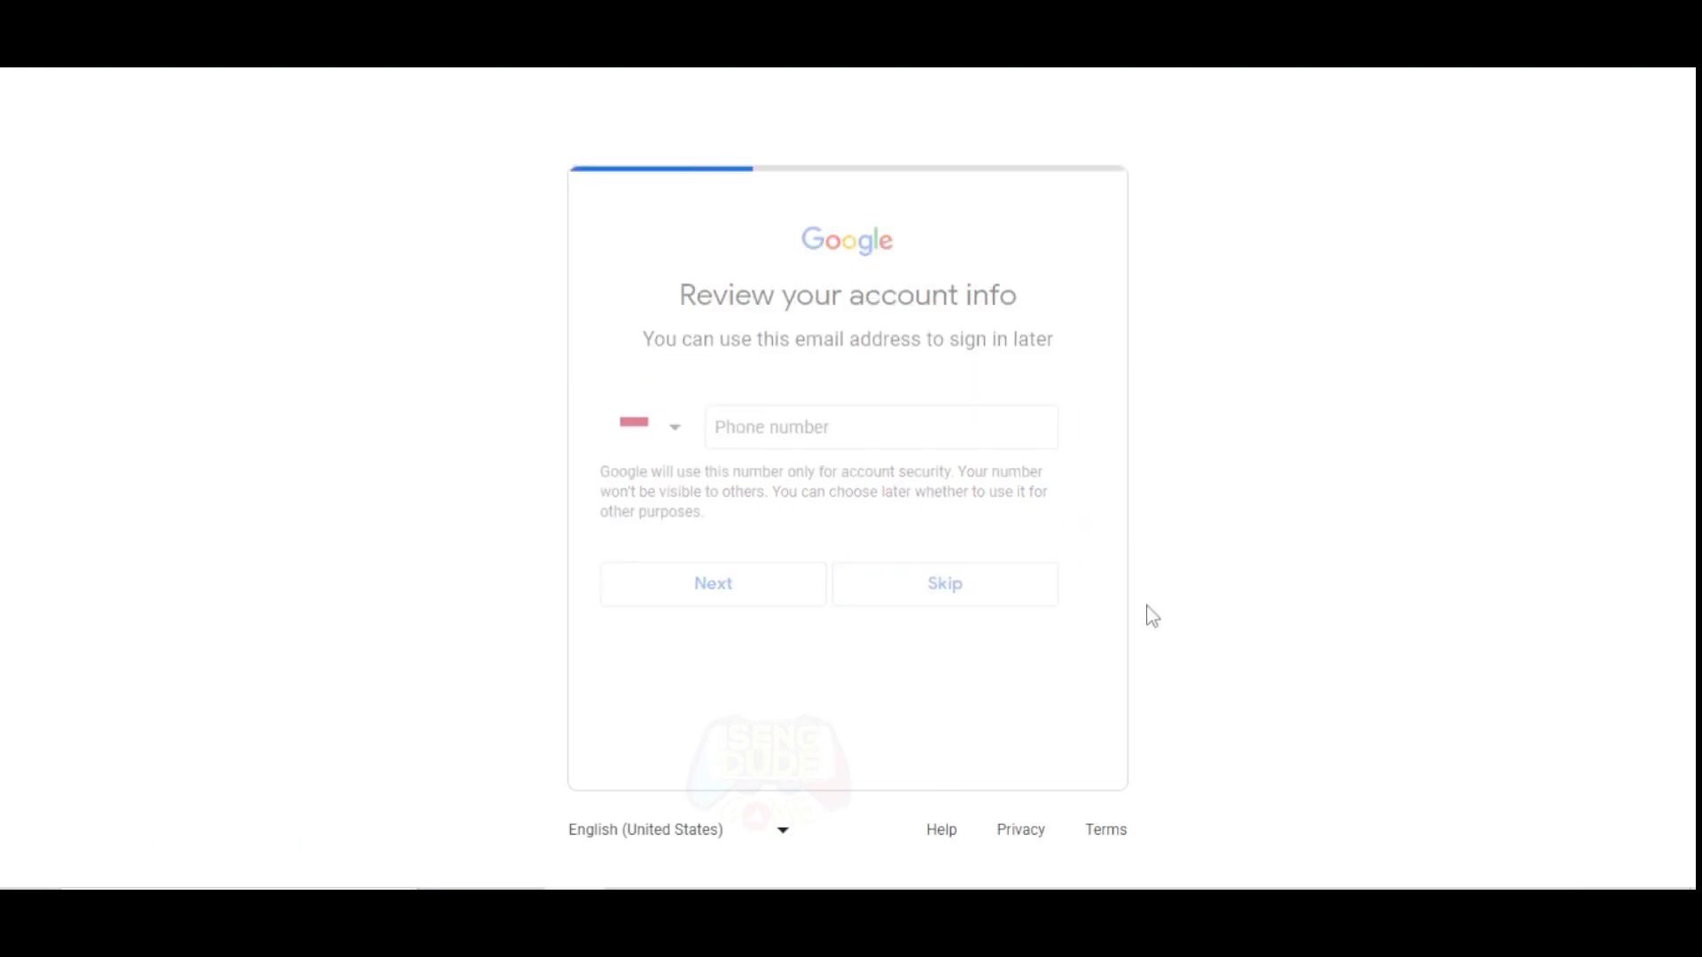
{"action": "left_click", "coordinate": [1037, 495]}
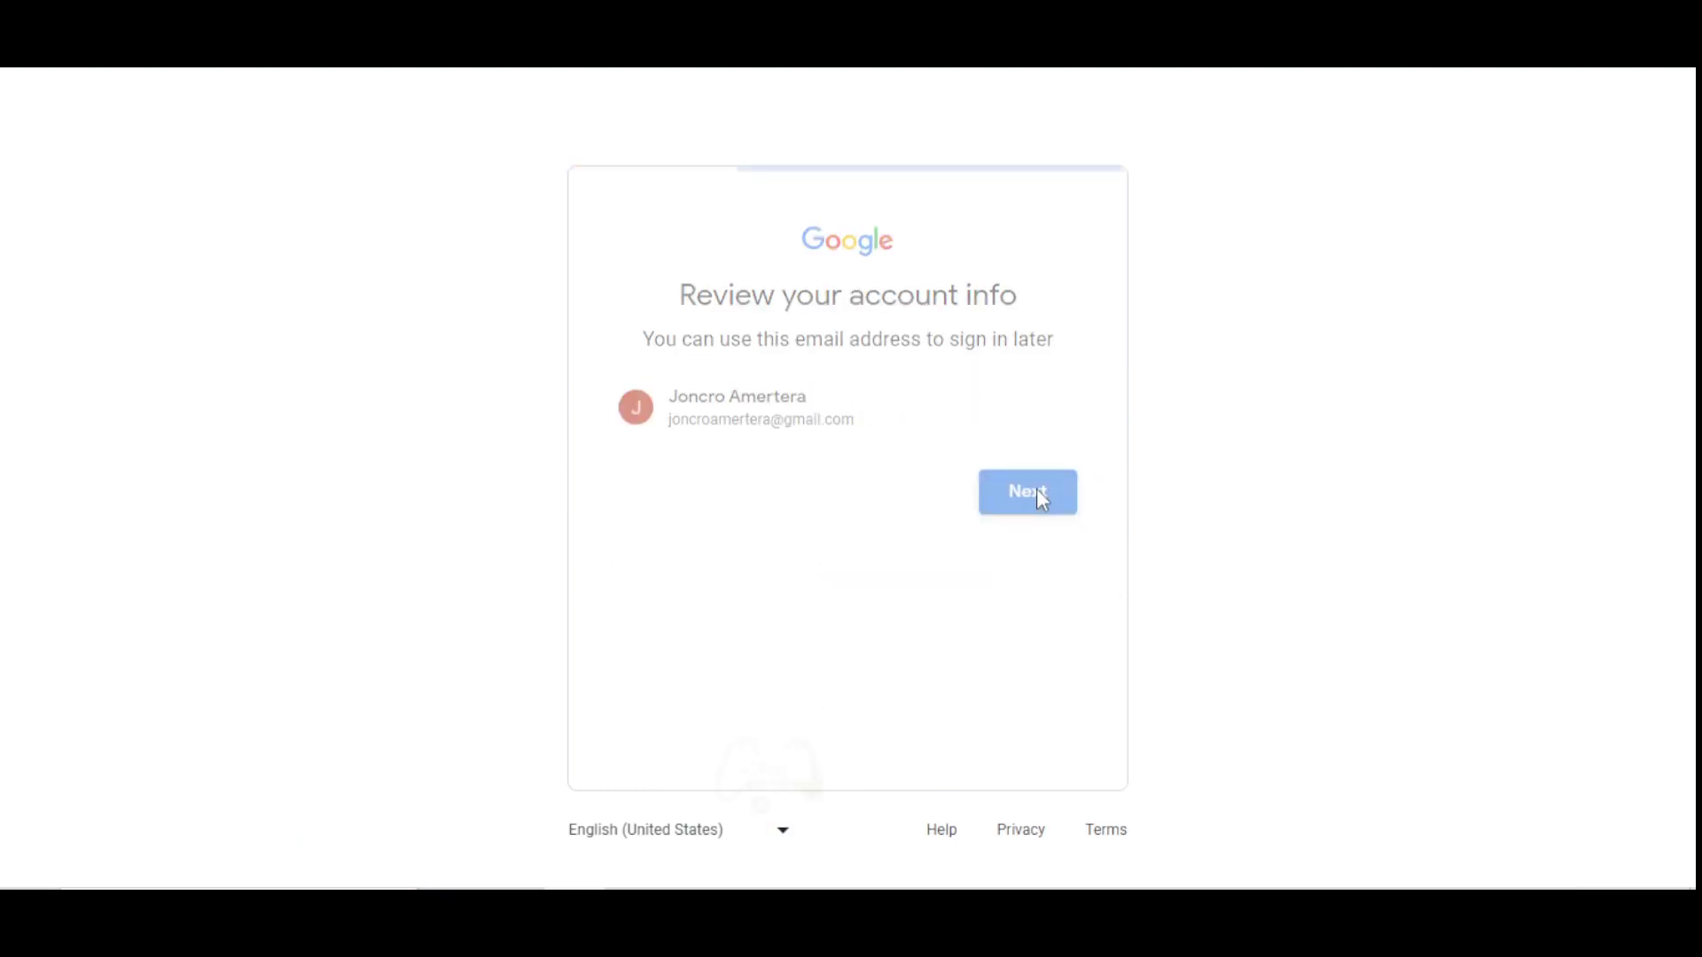
Expand More options on the Privacy and Terms page and agree to create the account.
{"action": "scroll", "coordinate": [904, 532], "scroll_direction": "down", "scroll_amount": 14}
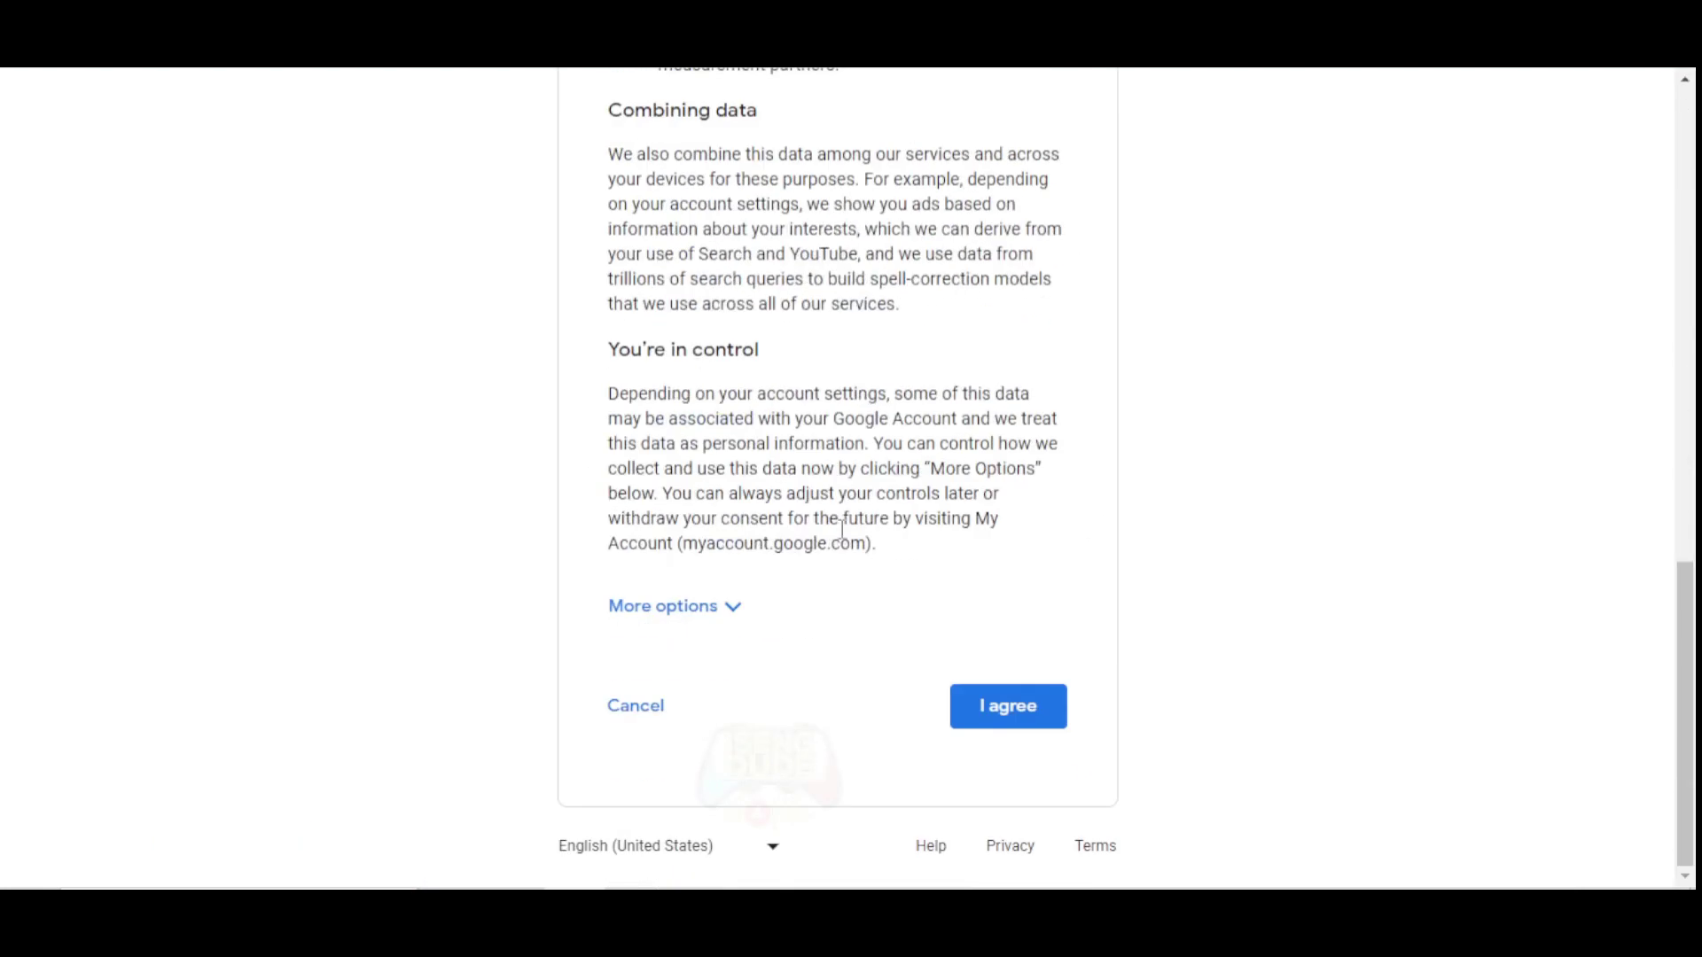
{"action": "left_click", "coordinate": [720, 610]}
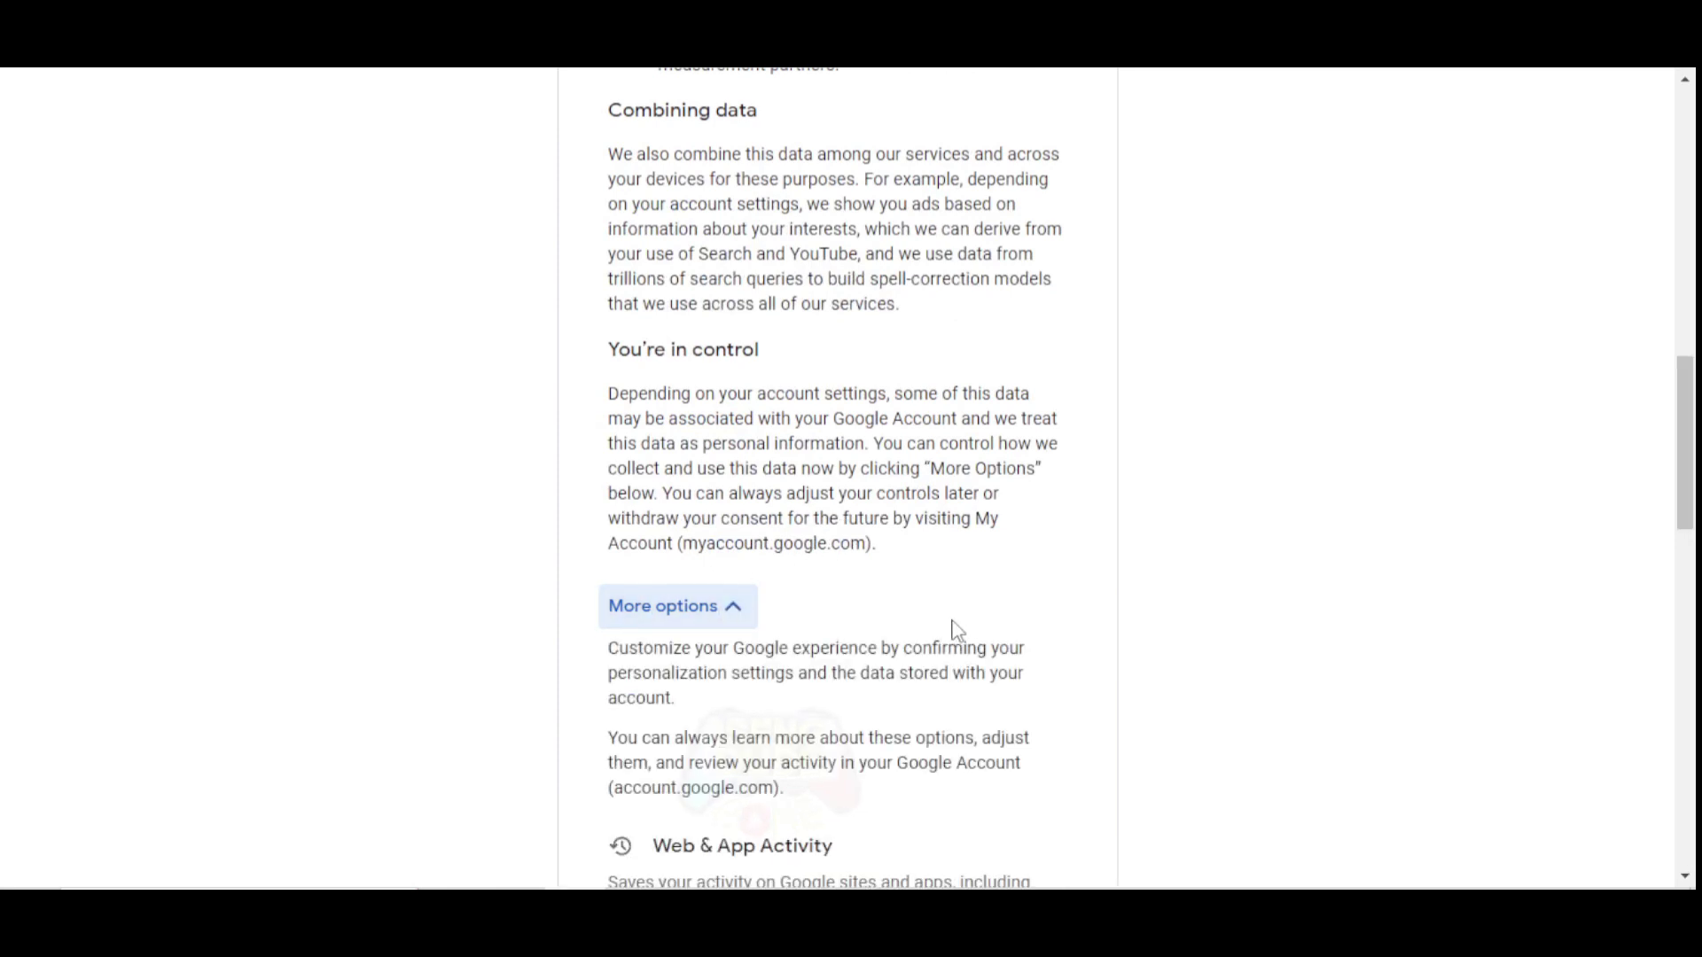
{"action": "scroll", "coordinate": [951, 630], "scroll_direction": "down", "scroll_amount": 10}
{"action": "left_click", "coordinate": [1004, 710]}
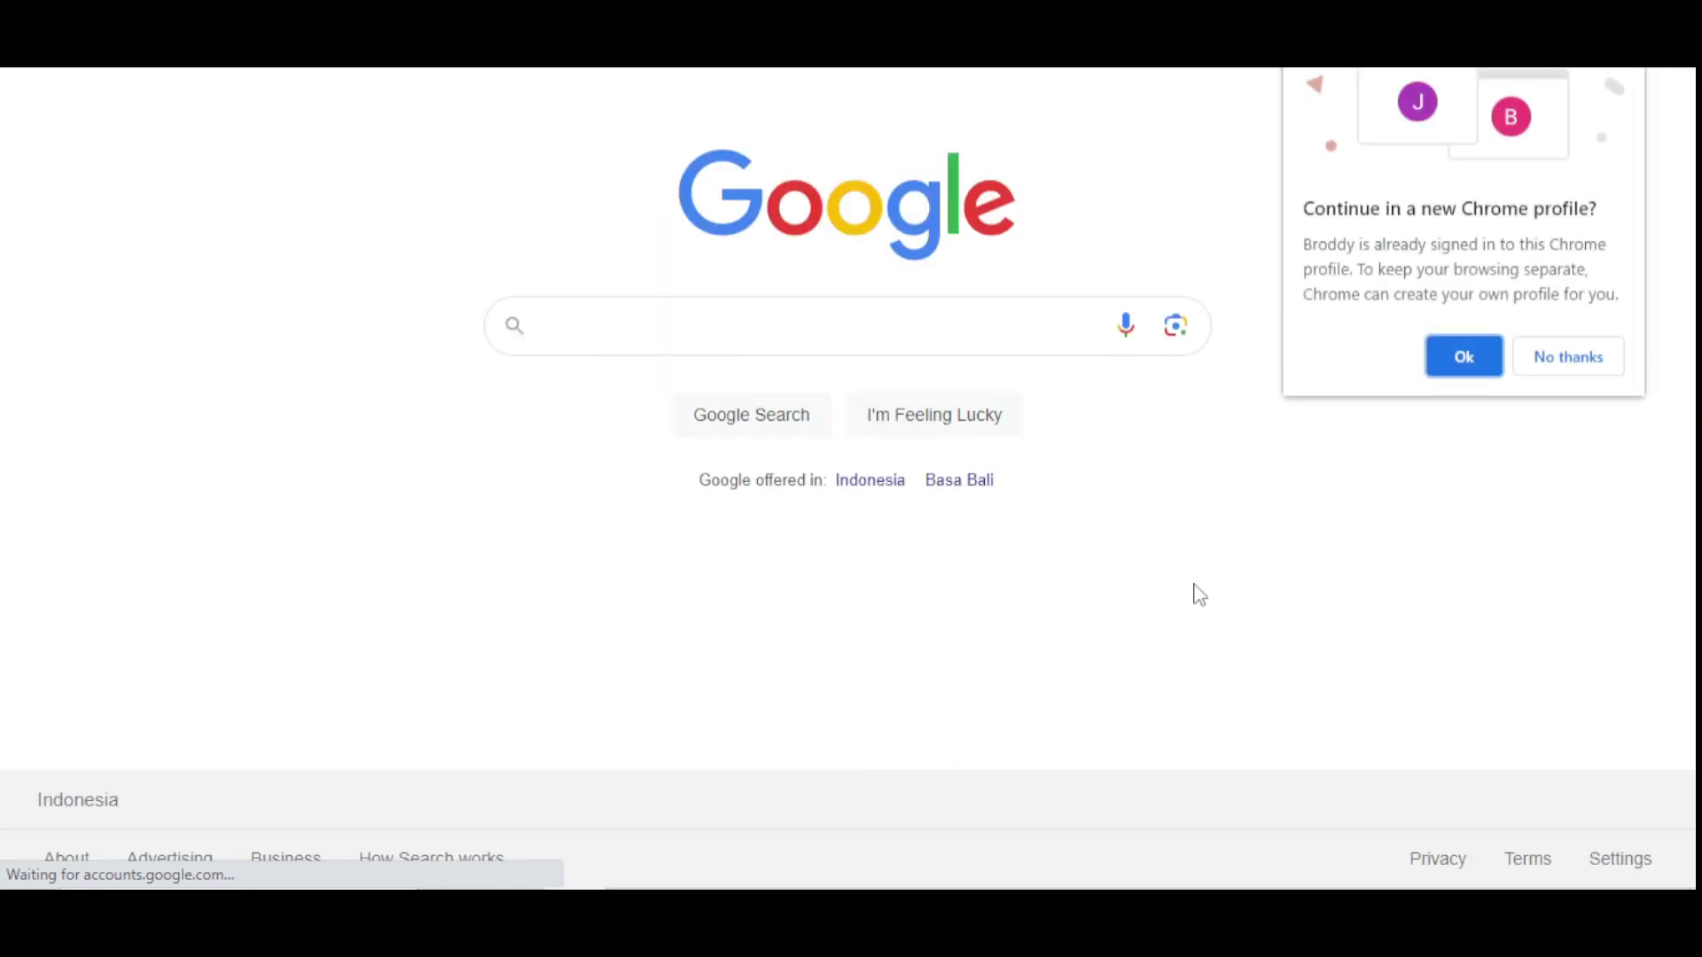
Decline the Chrome profile, then go from Google Account to Payments & subscriptions' payment methods.
{"action": "left_click", "coordinate": [1575, 365]}
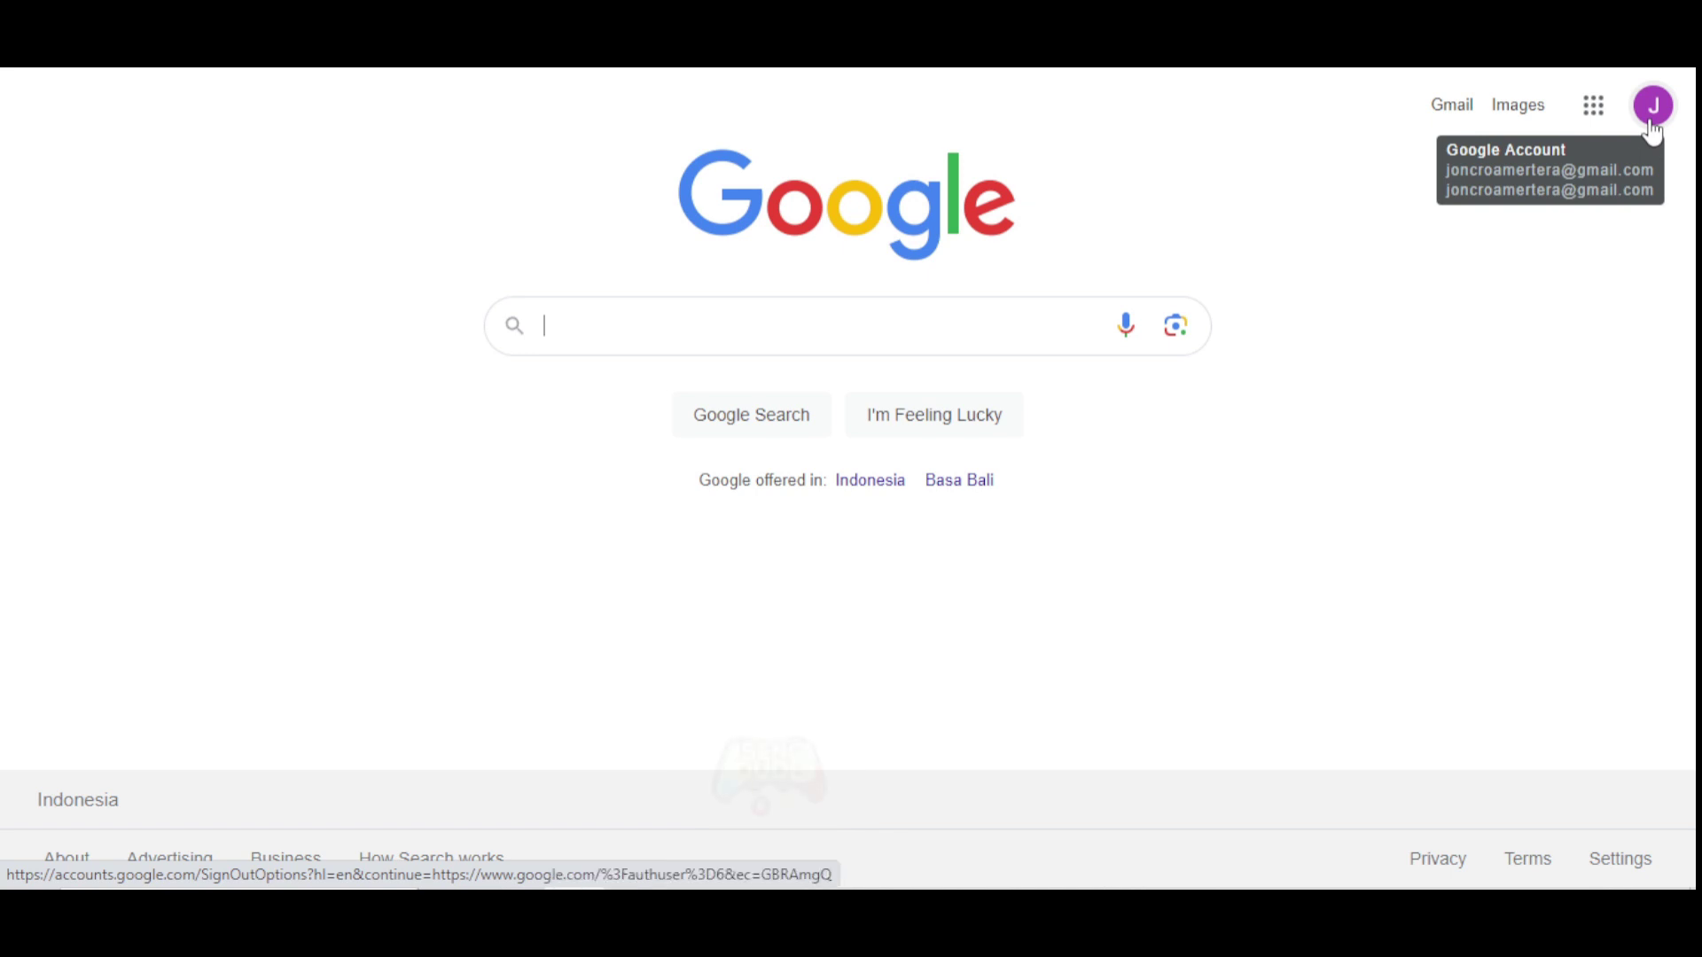
{"action": "left_click", "coordinate": [1595, 115]}
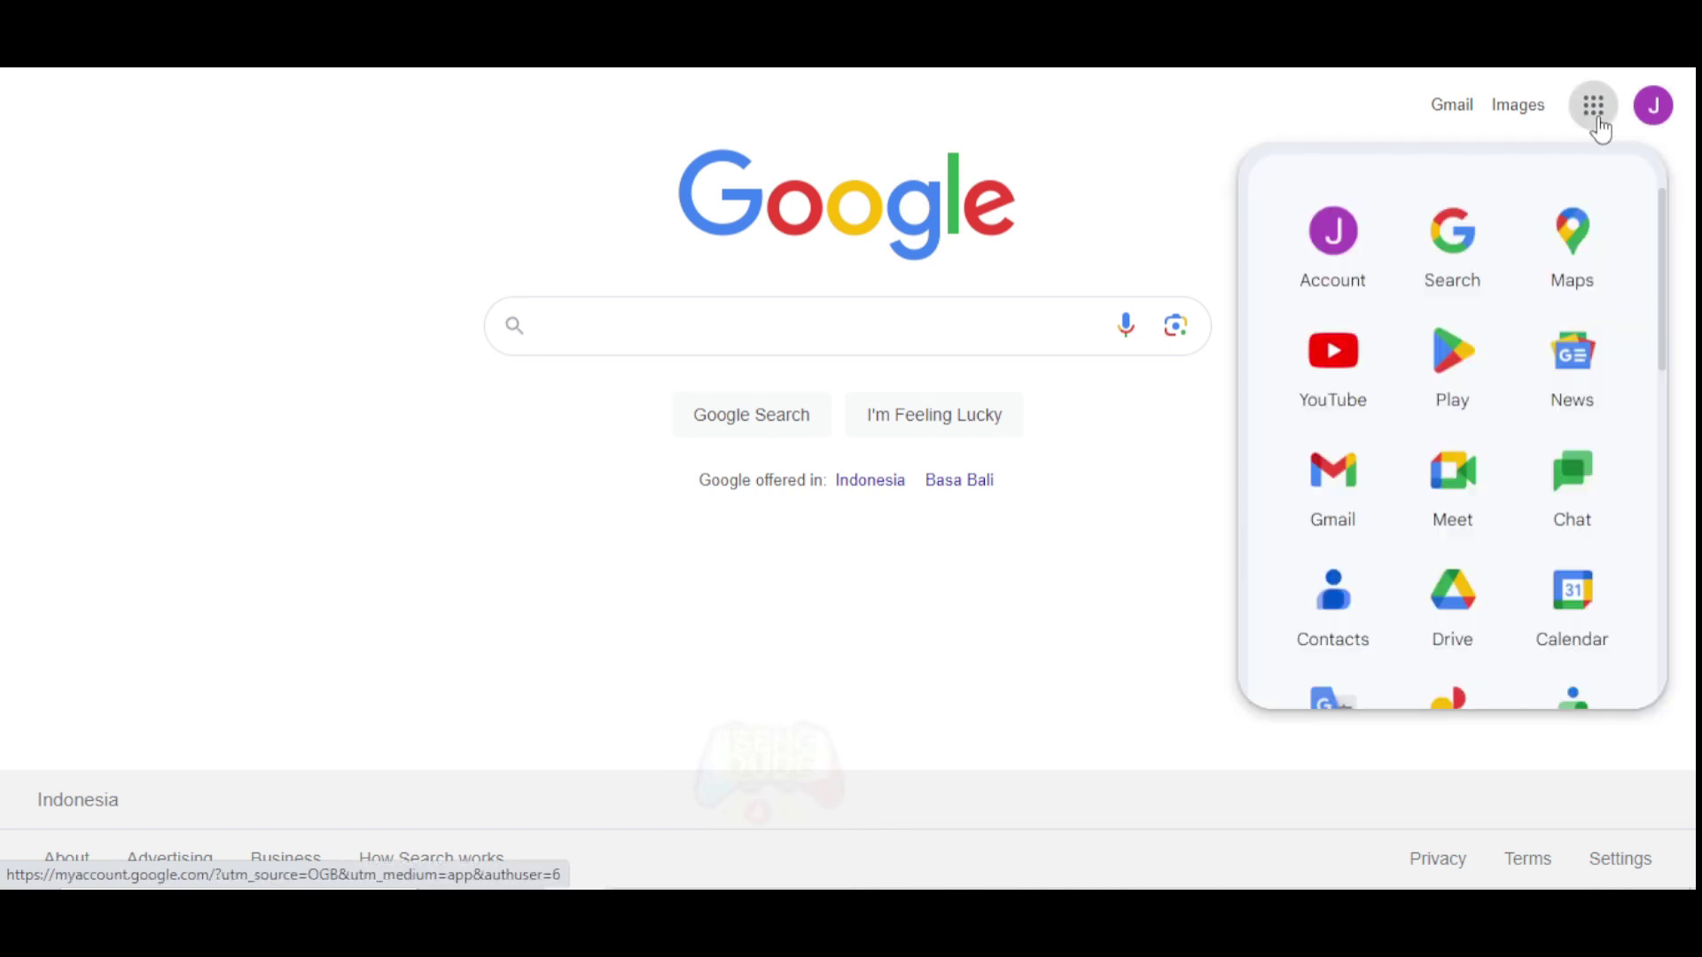
{"action": "left_click", "coordinate": [1343, 253]}
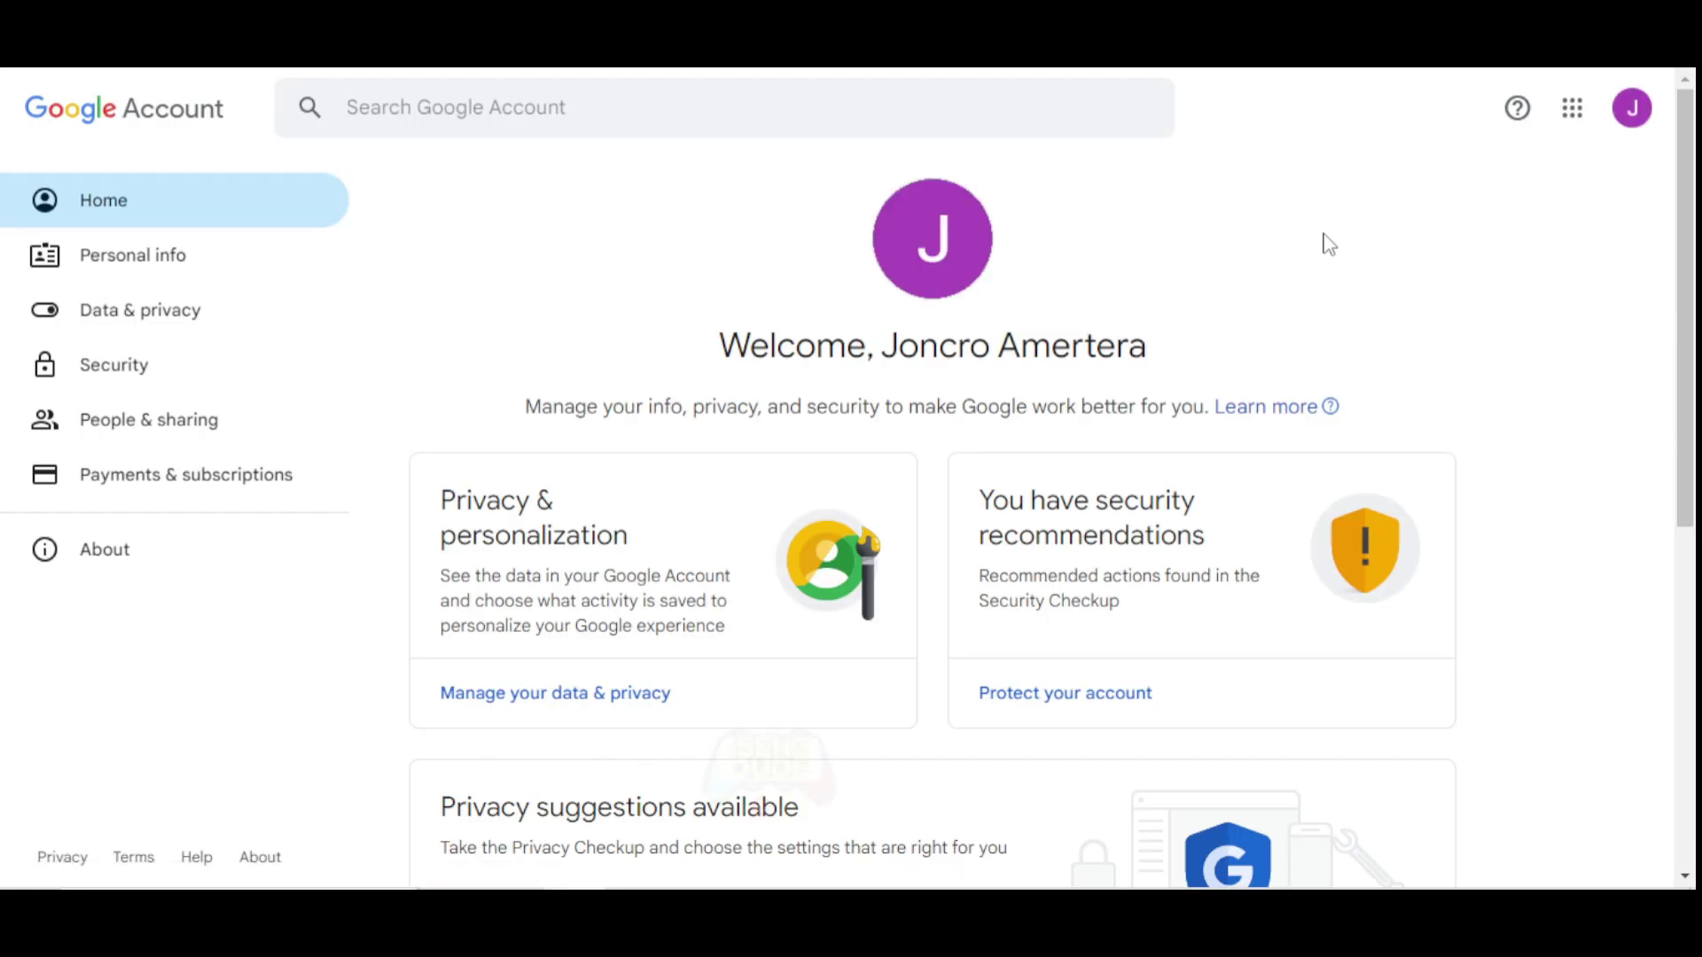
{"action": "left_click", "coordinate": [253, 485]}
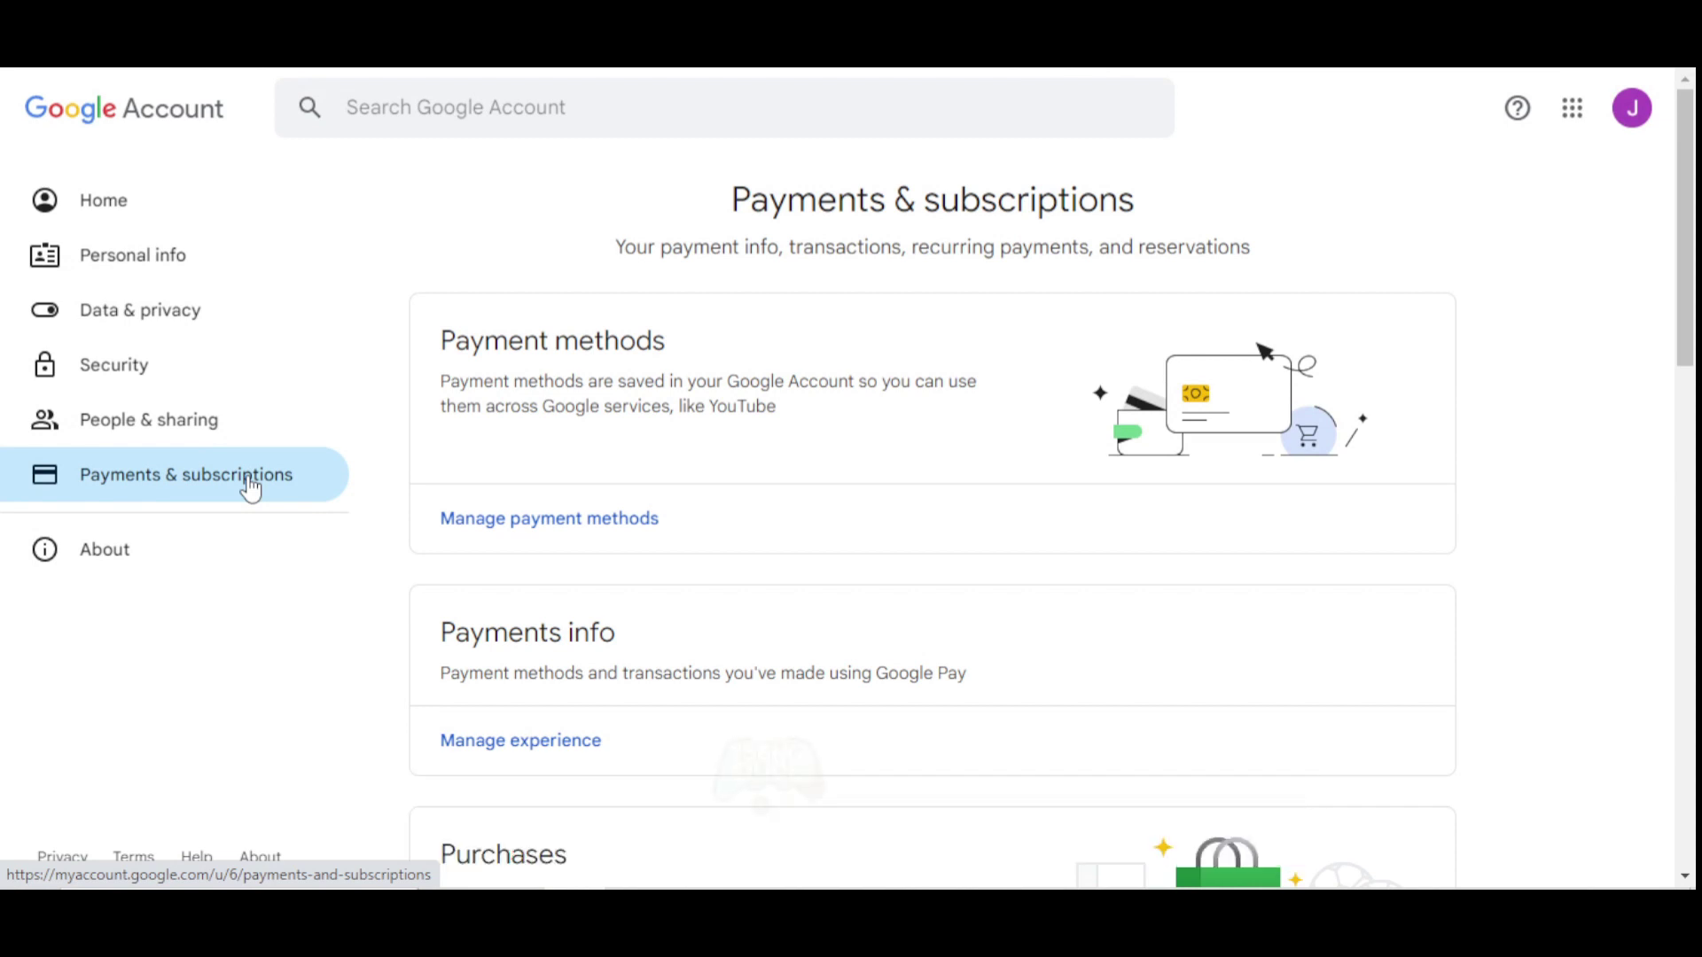
{"action": "left_click", "coordinate": [519, 528]}
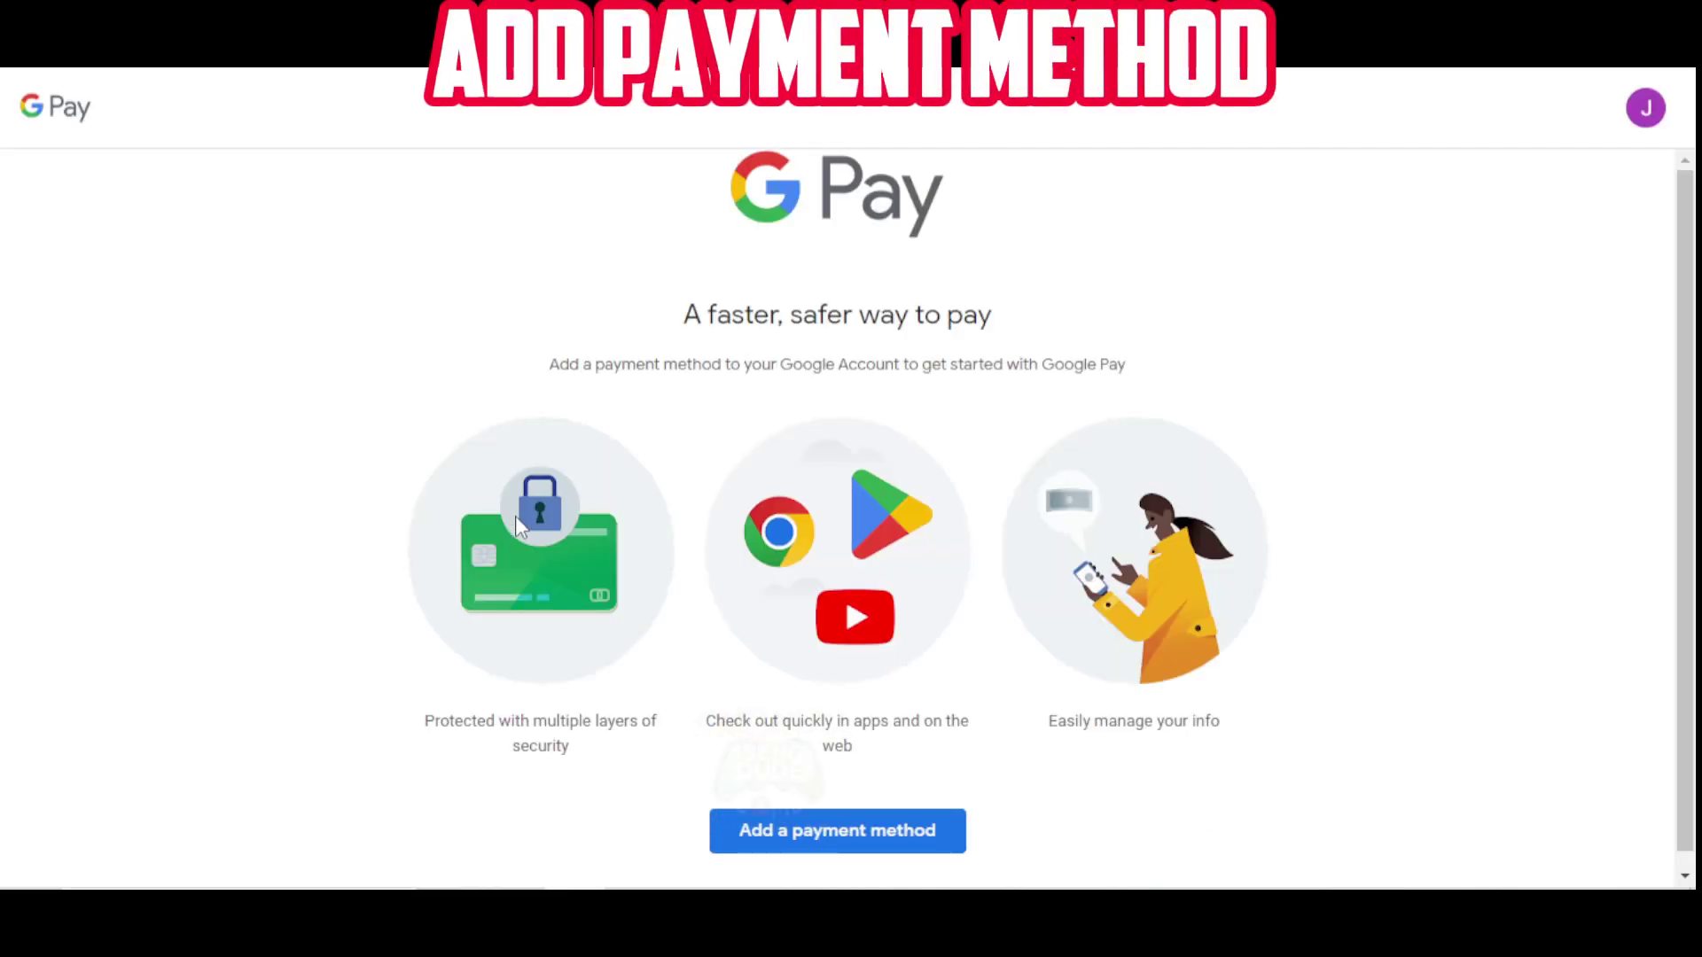
Choose Add a payment method to open the credit or debit card form.
{"action": "left_click", "coordinate": [826, 842]}
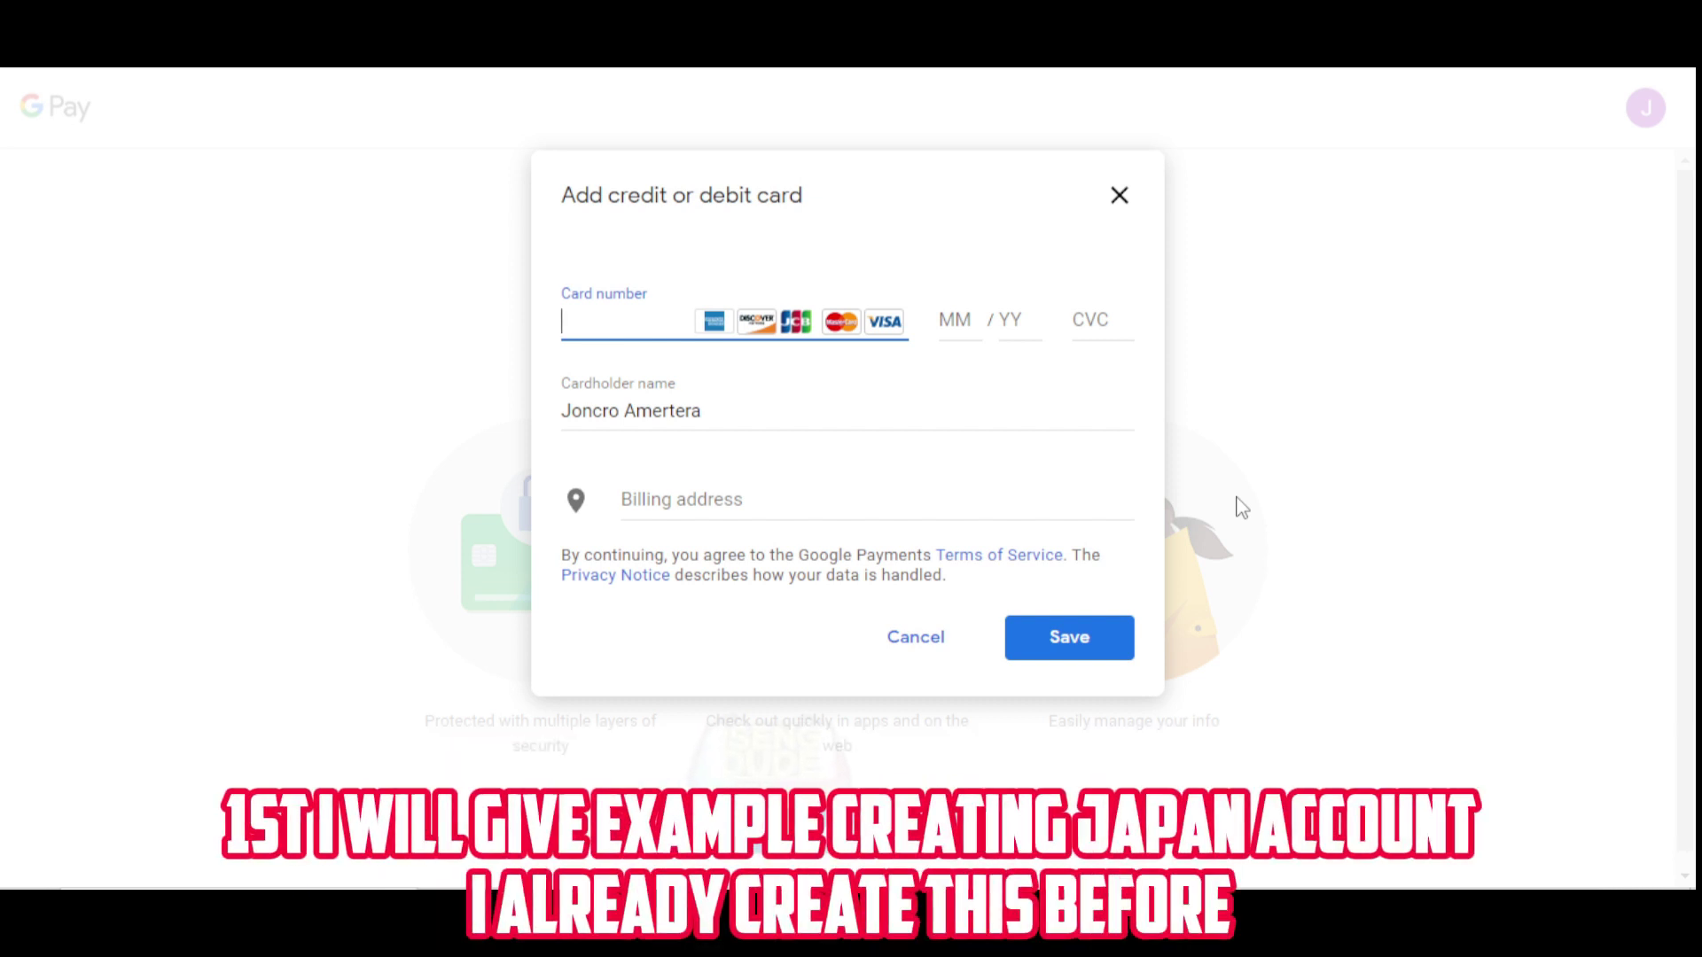
Set the billing country to Japan and expand the address fields.
{"action": "left_click", "coordinate": [671, 510]}
{"action": "left_click", "coordinate": [694, 501]}
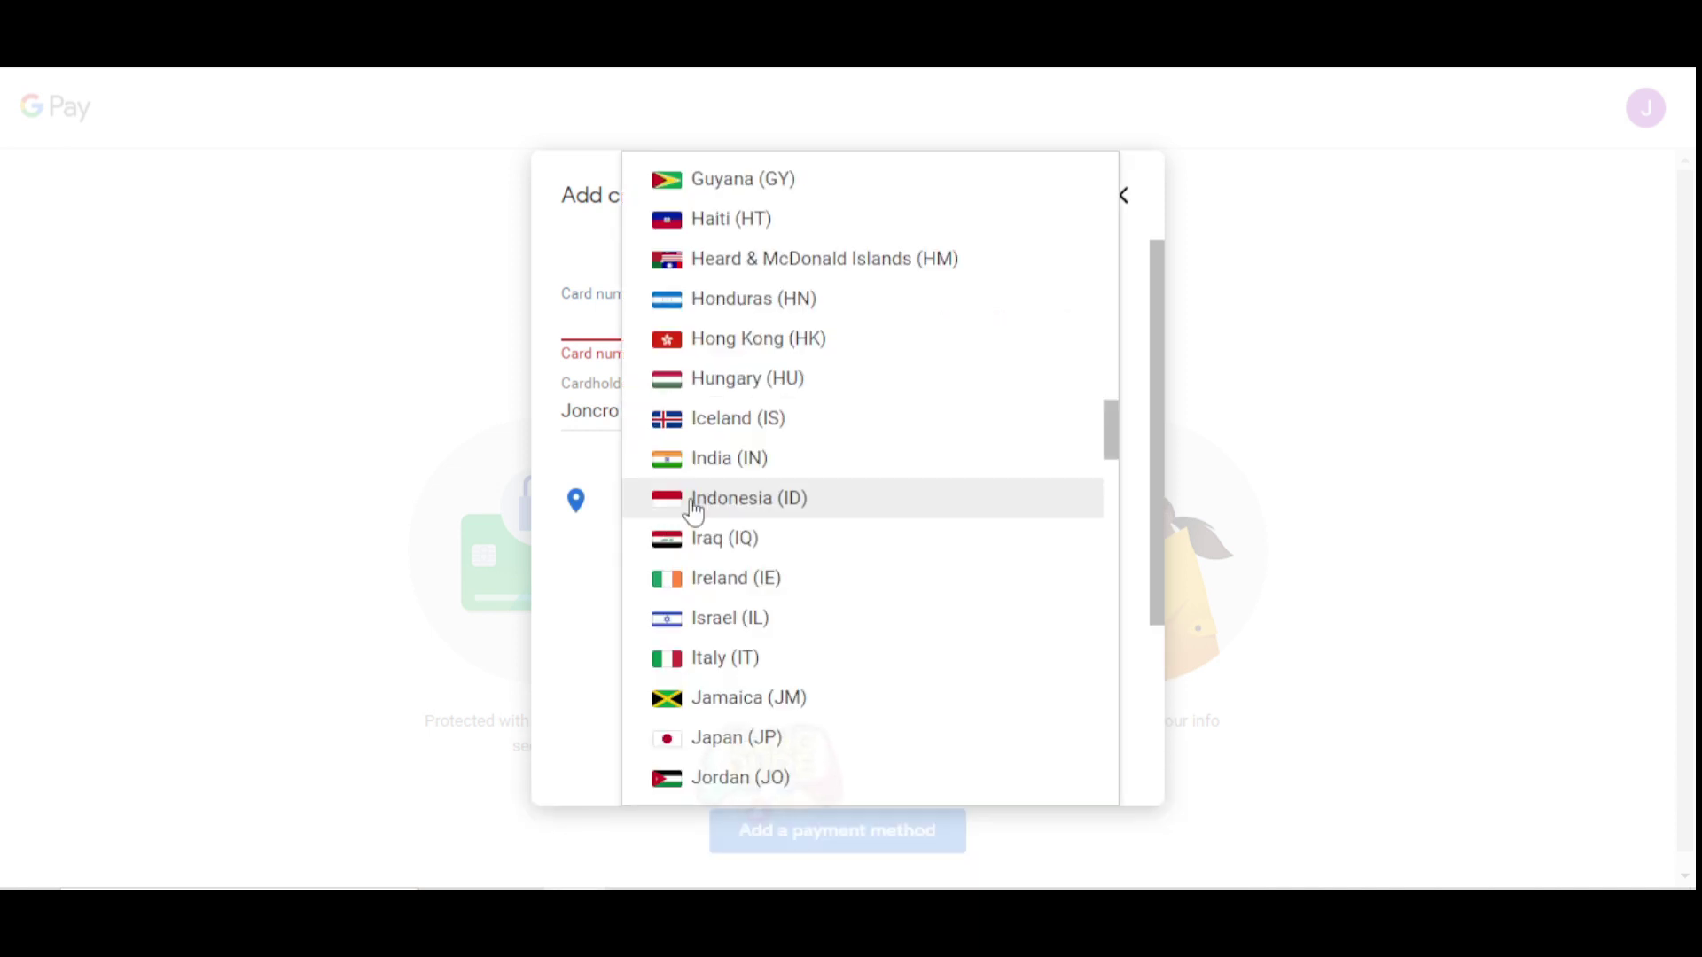
{"action": "key", "text": "j"}
{"action": "left_click", "coordinate": [738, 739]}
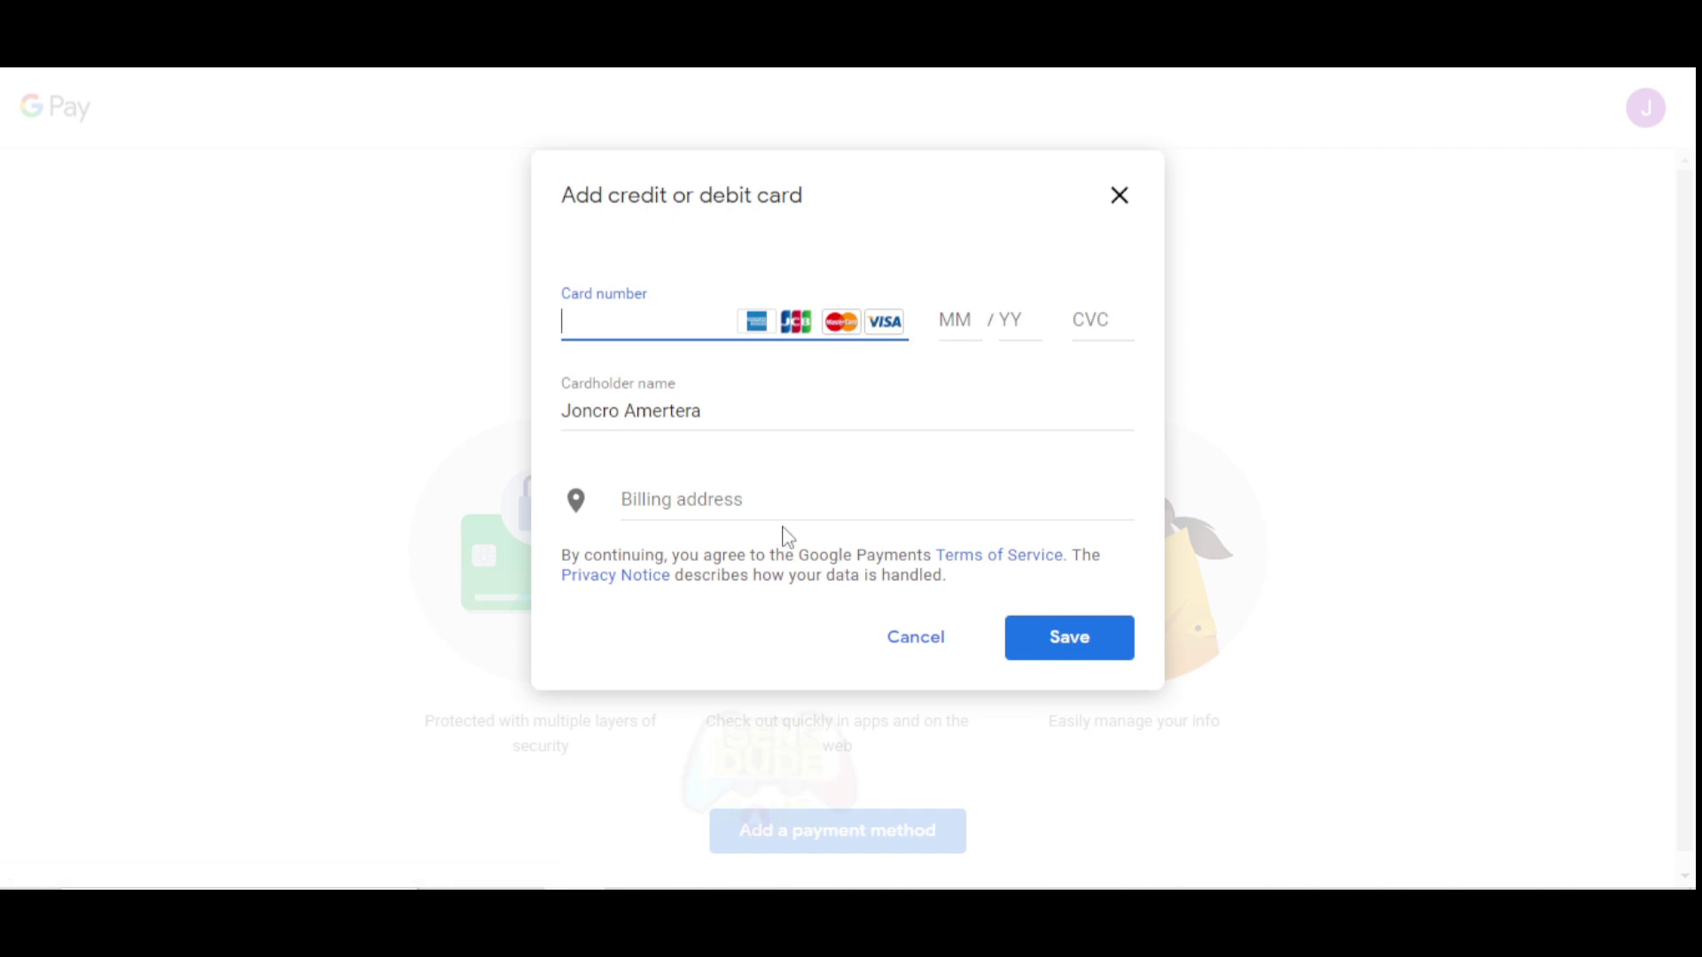
{"action": "left_click", "coordinate": [721, 507]}
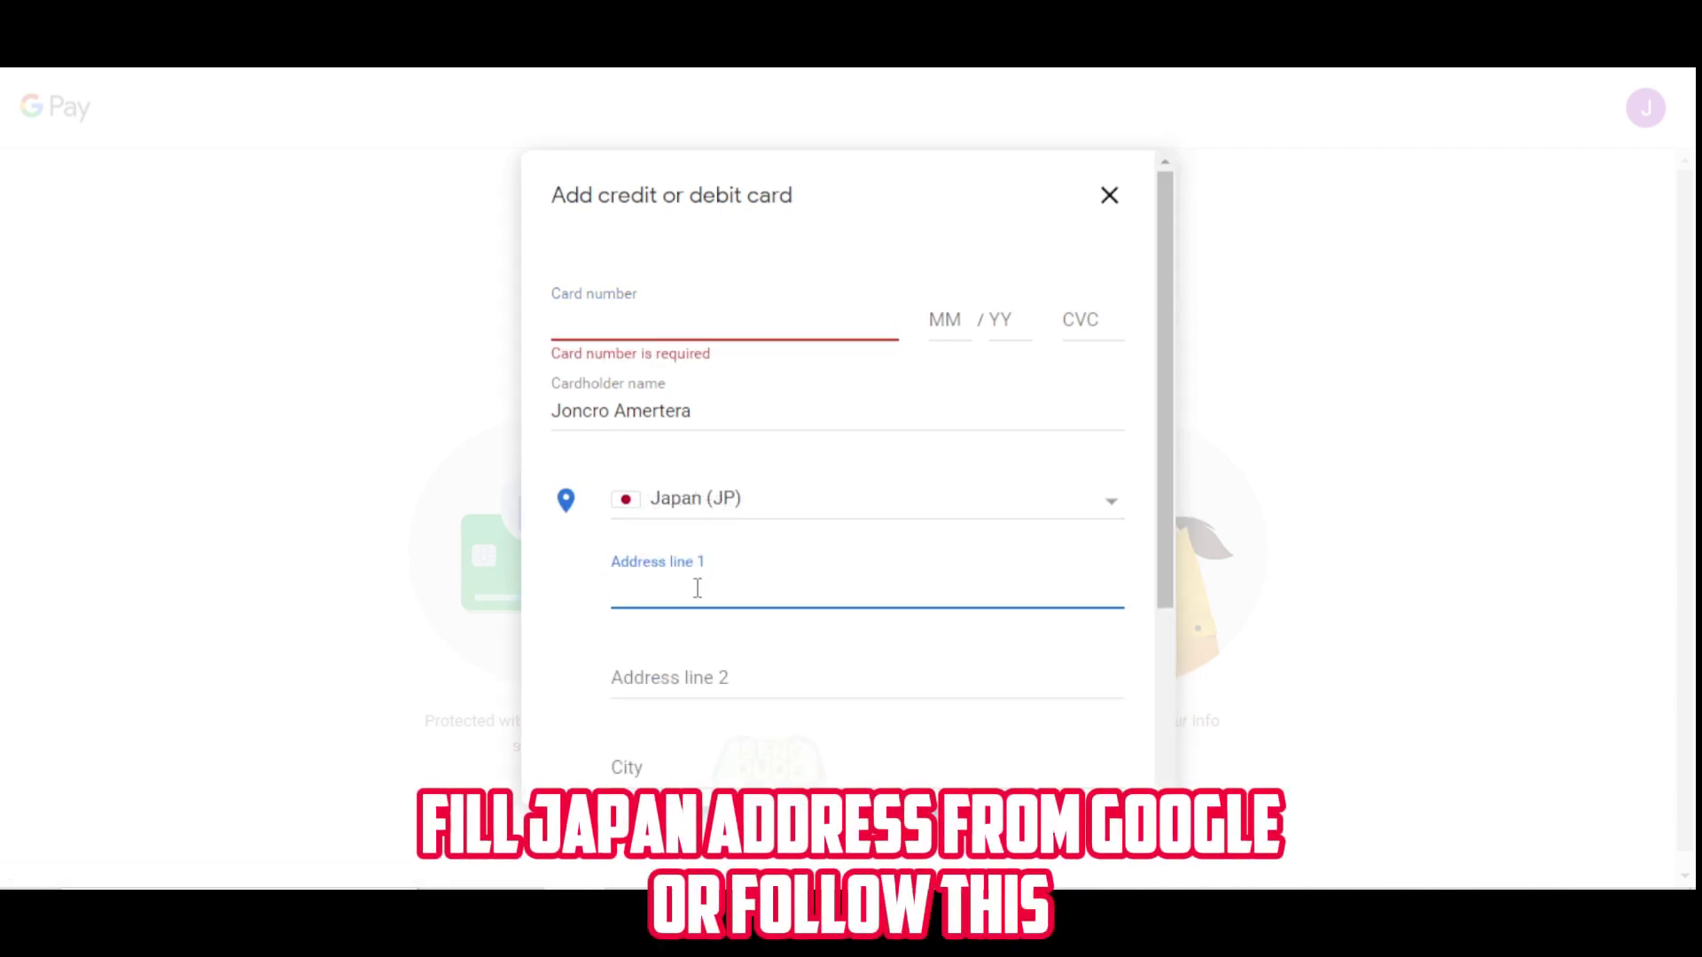
Fill Address line 1 and City with shinjuku.
{"action": "type", "text": "s"}
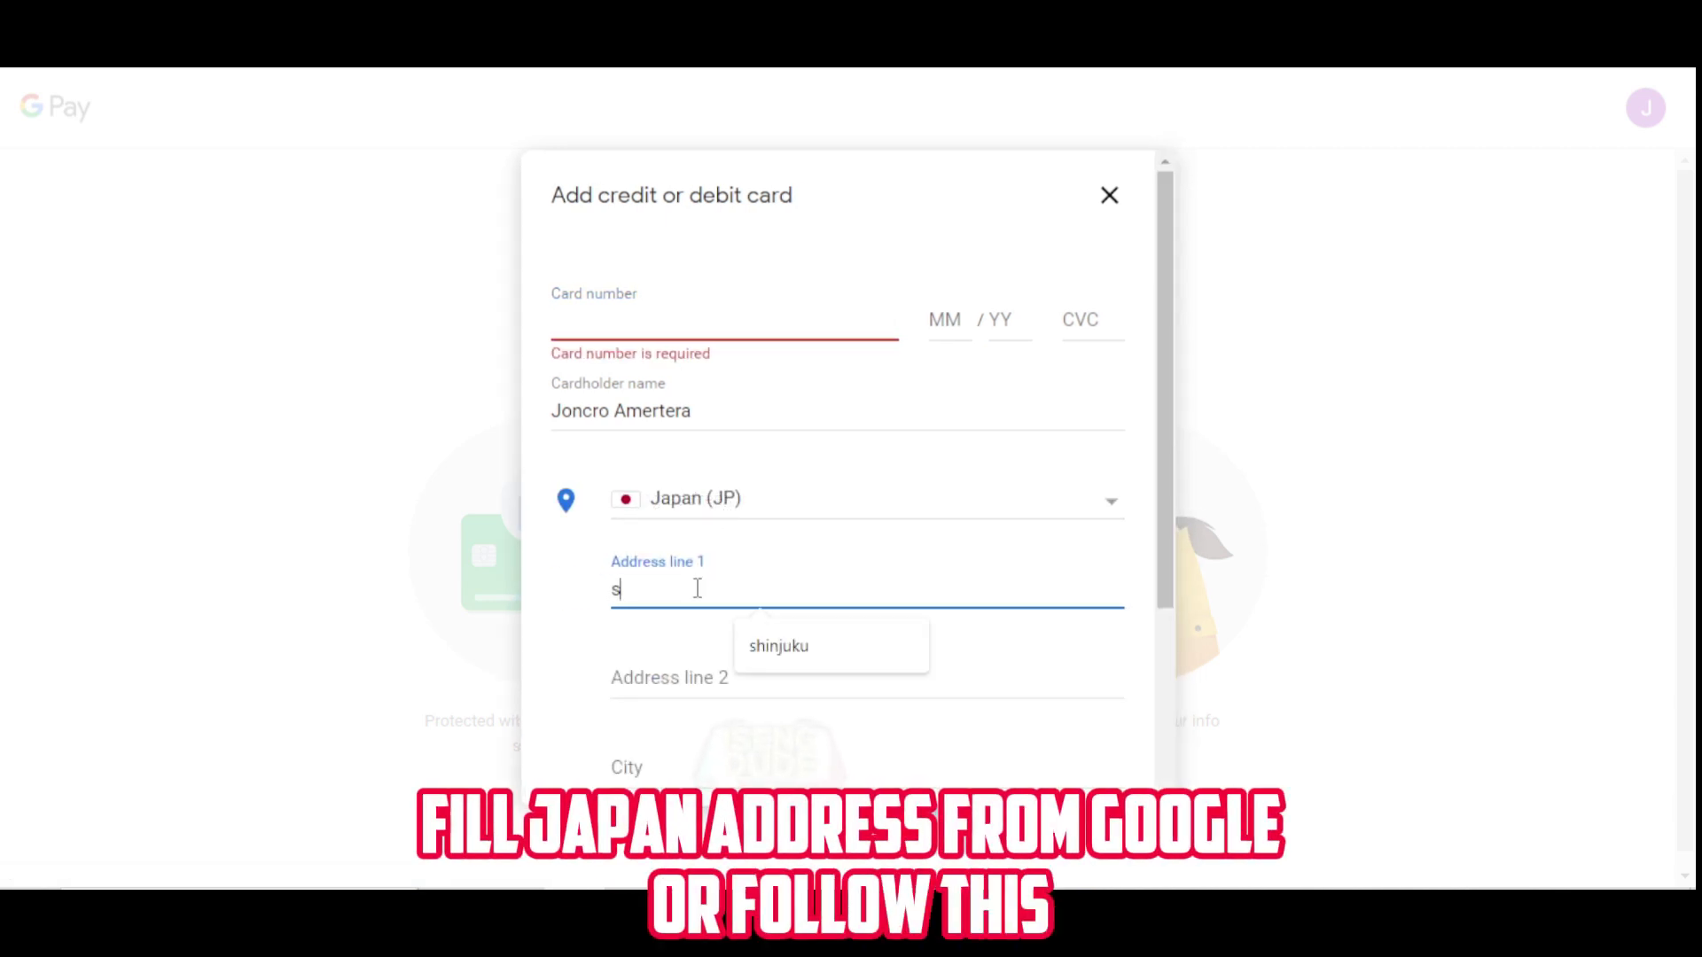
{"action": "type", "text": "hinjuku"}
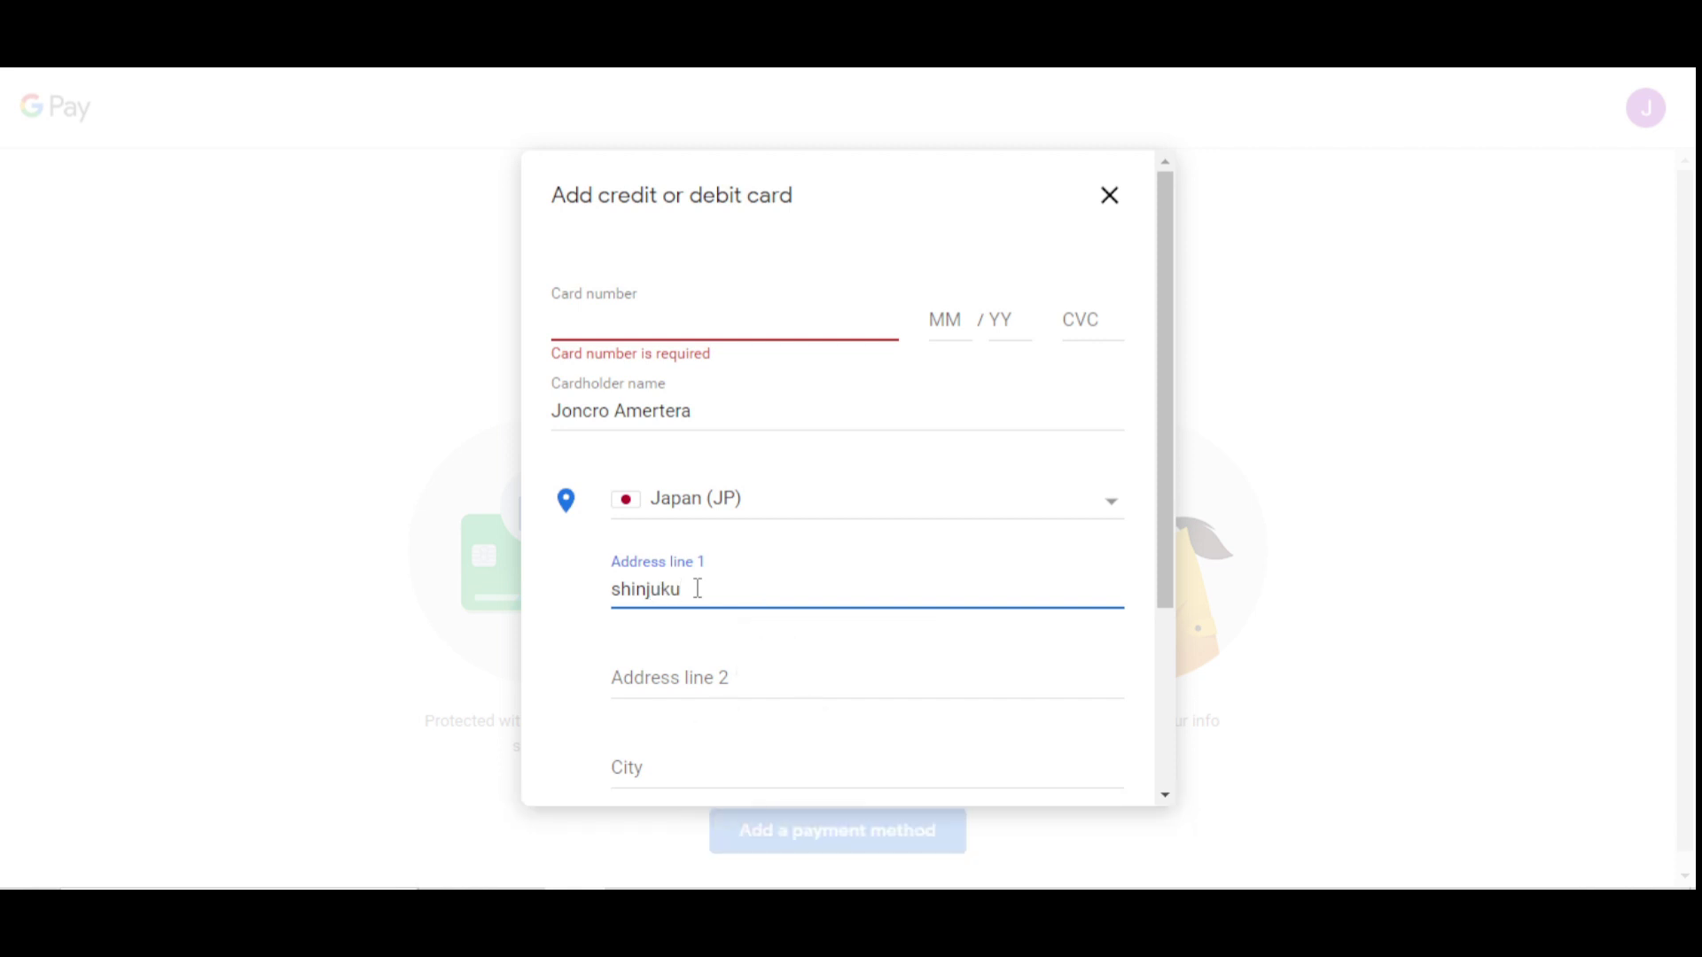
{"action": "left_click", "coordinate": [698, 676]}
{"action": "scroll", "coordinate": [694, 676], "scroll_direction": "down", "scroll_amount": 3}
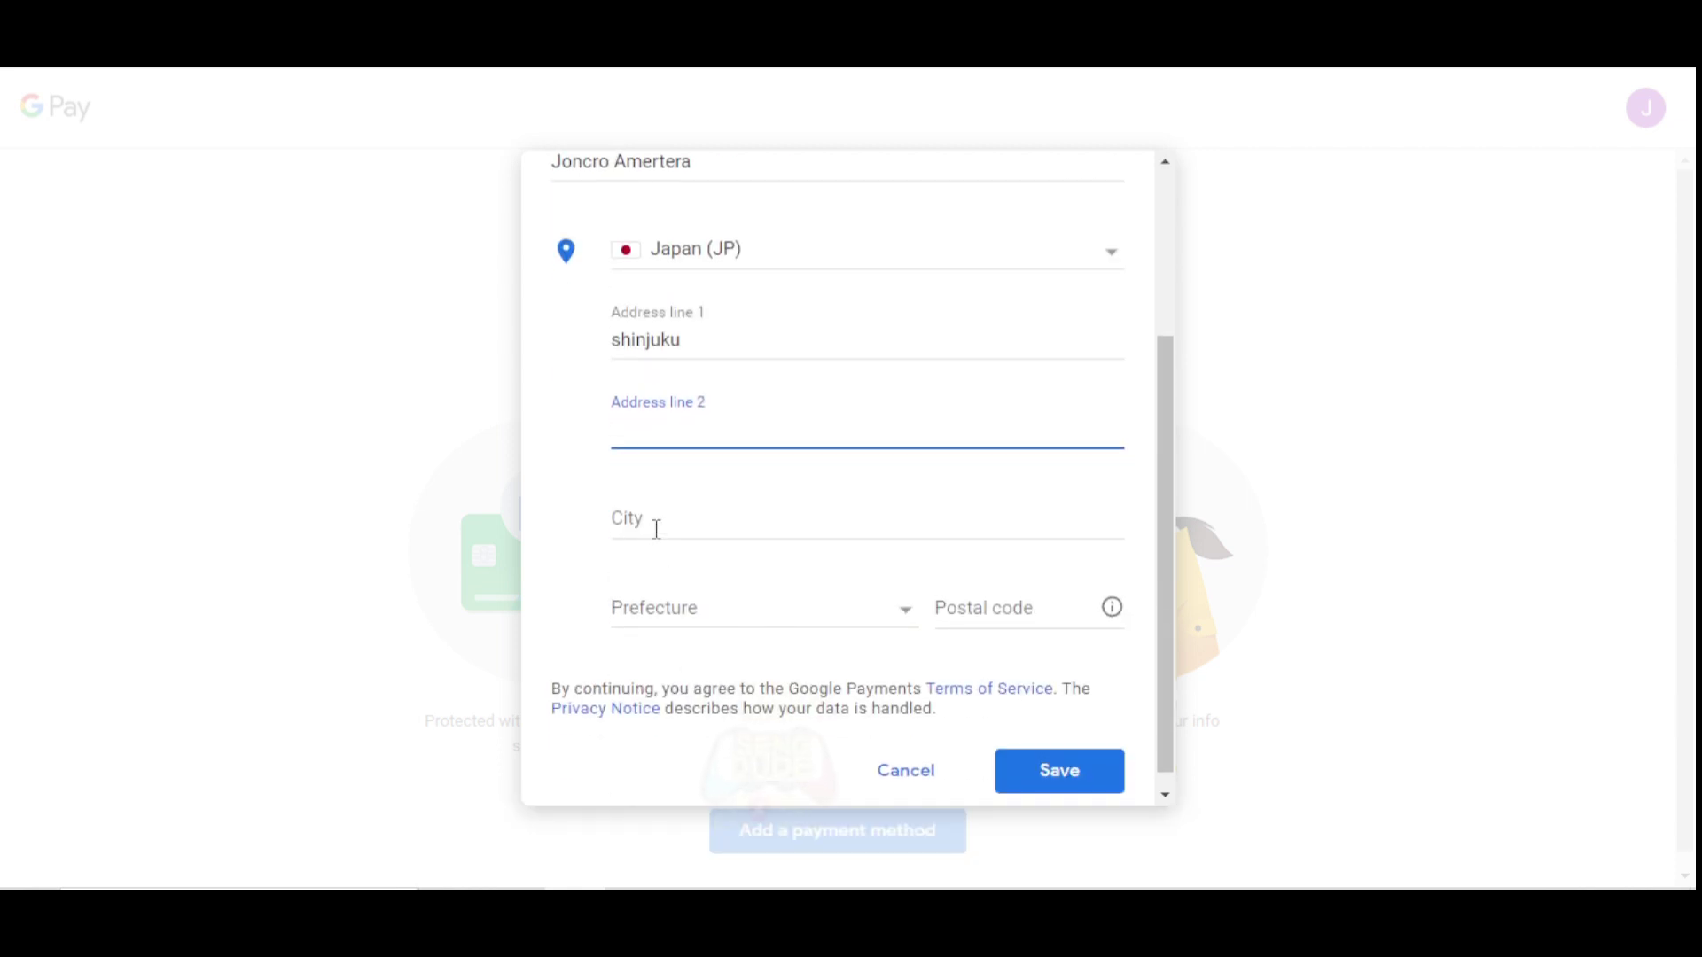
{"action": "left_click", "coordinate": [657, 533]}
{"action": "left_click", "coordinate": [758, 578]}
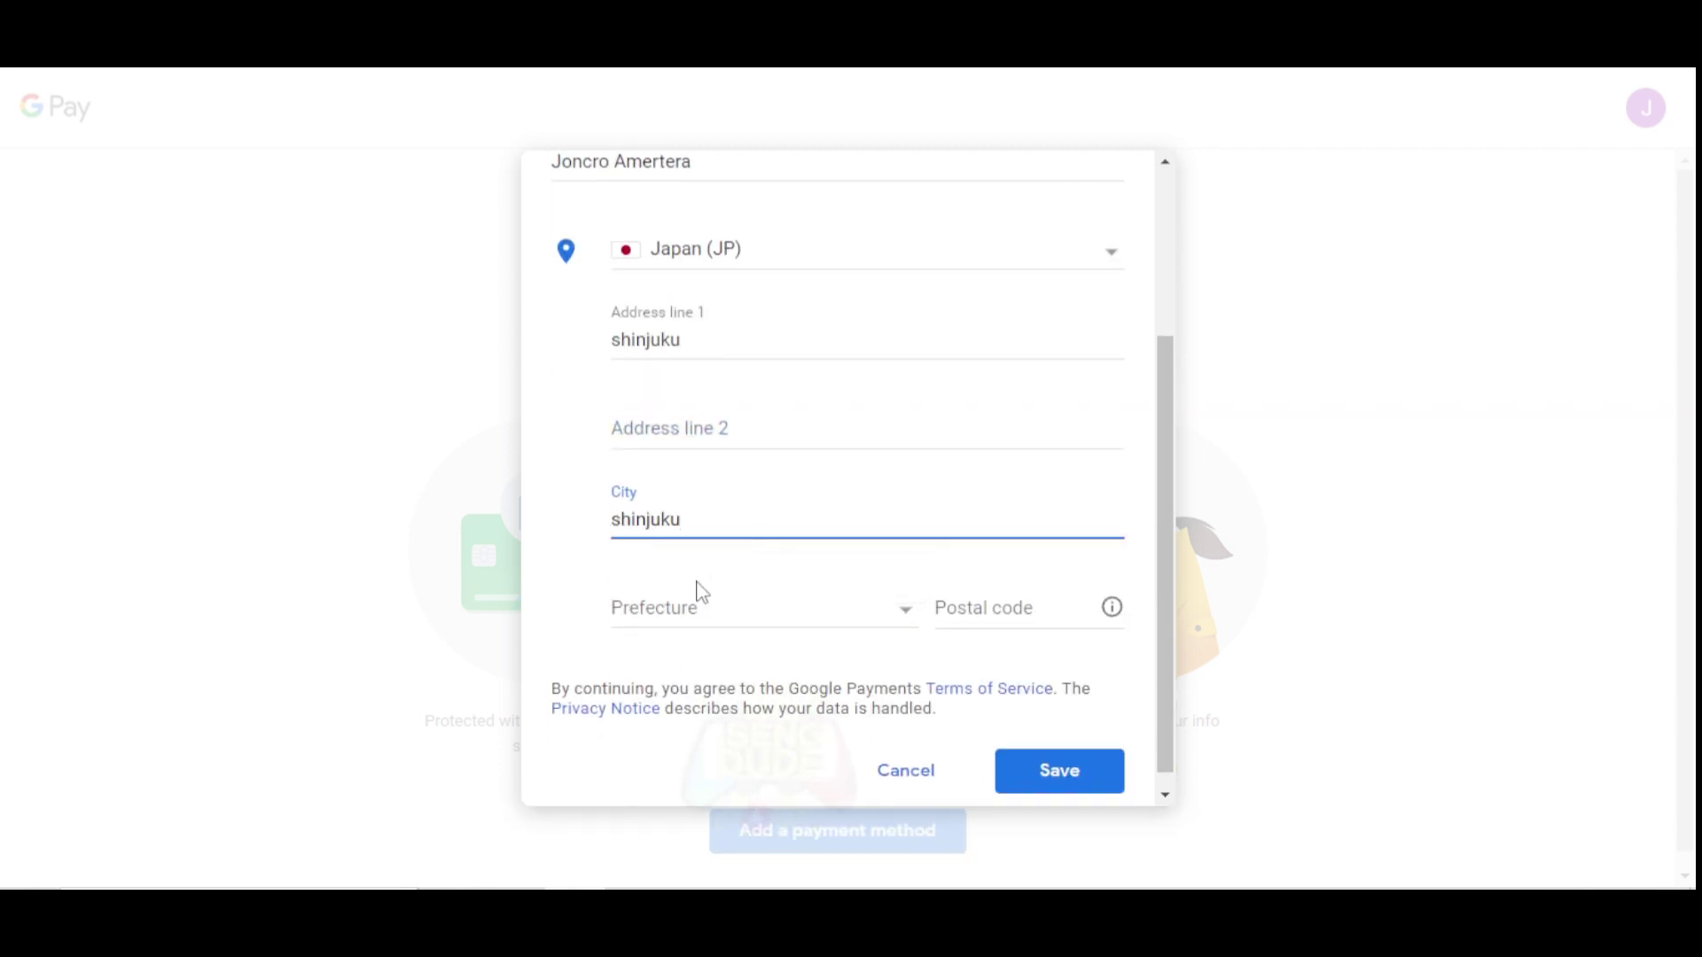
Choose Tokyo as the prefecture and enter the postal code.
{"action": "left_click", "coordinate": [693, 612]}
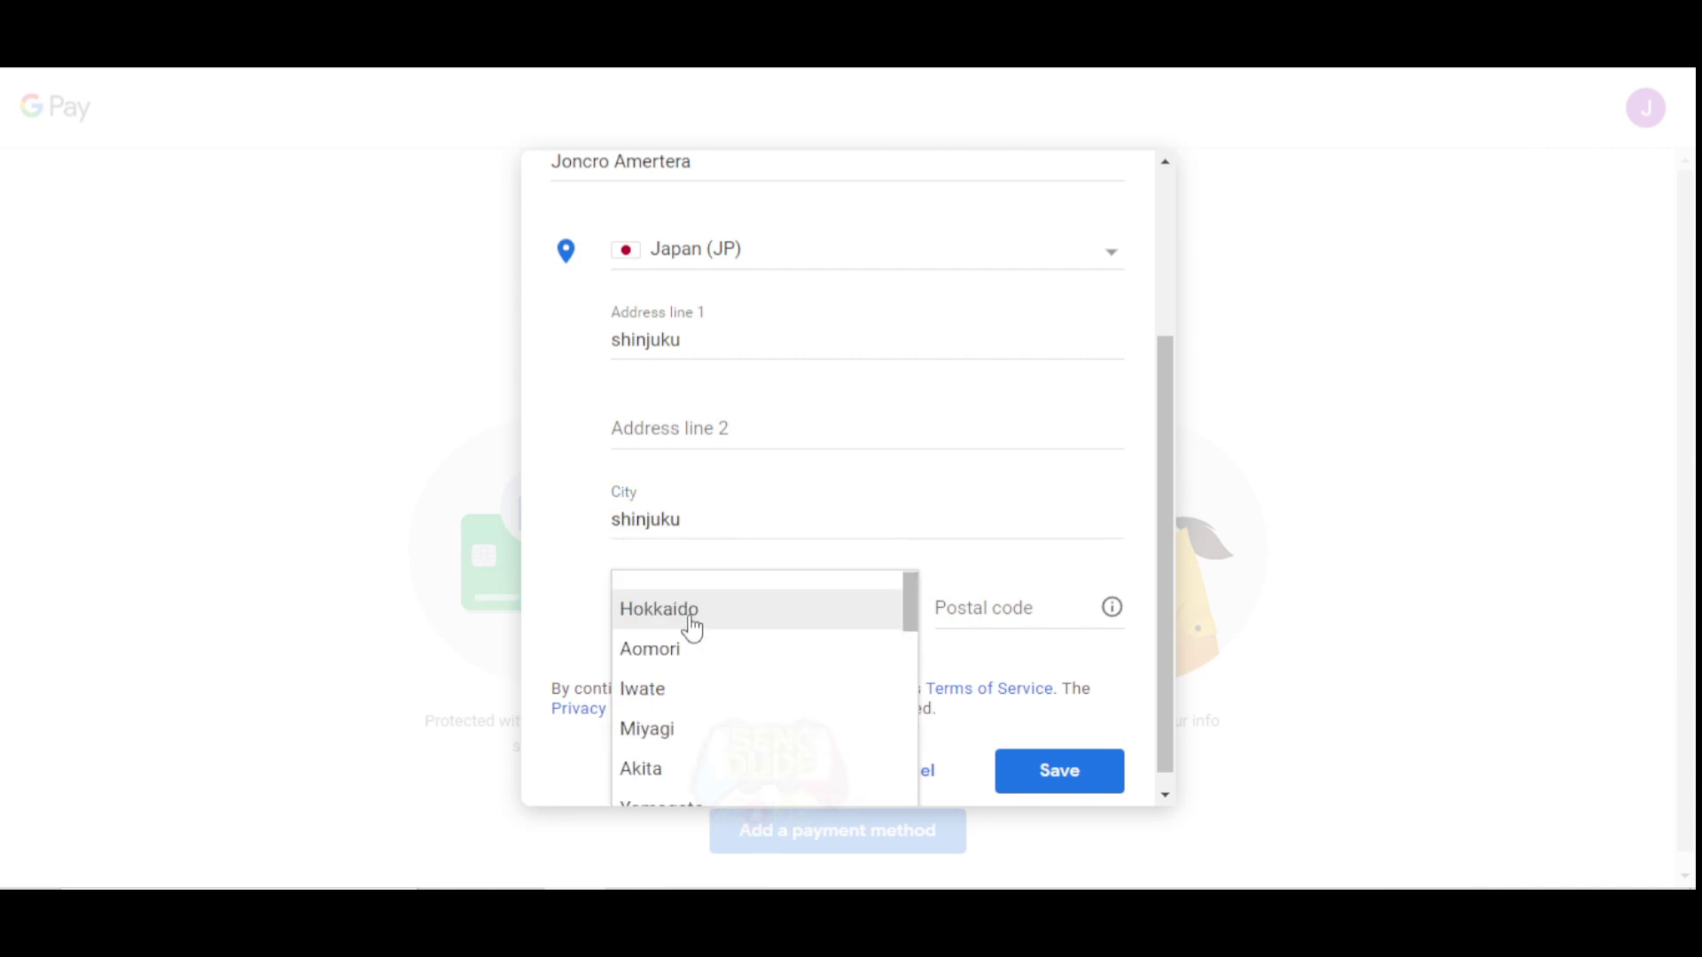
{"action": "scroll", "coordinate": [693, 629], "scroll_direction": "down", "scroll_amount": 1}
{"action": "scroll", "coordinate": [692, 629], "scroll_direction": "down", "scroll_amount": 4}
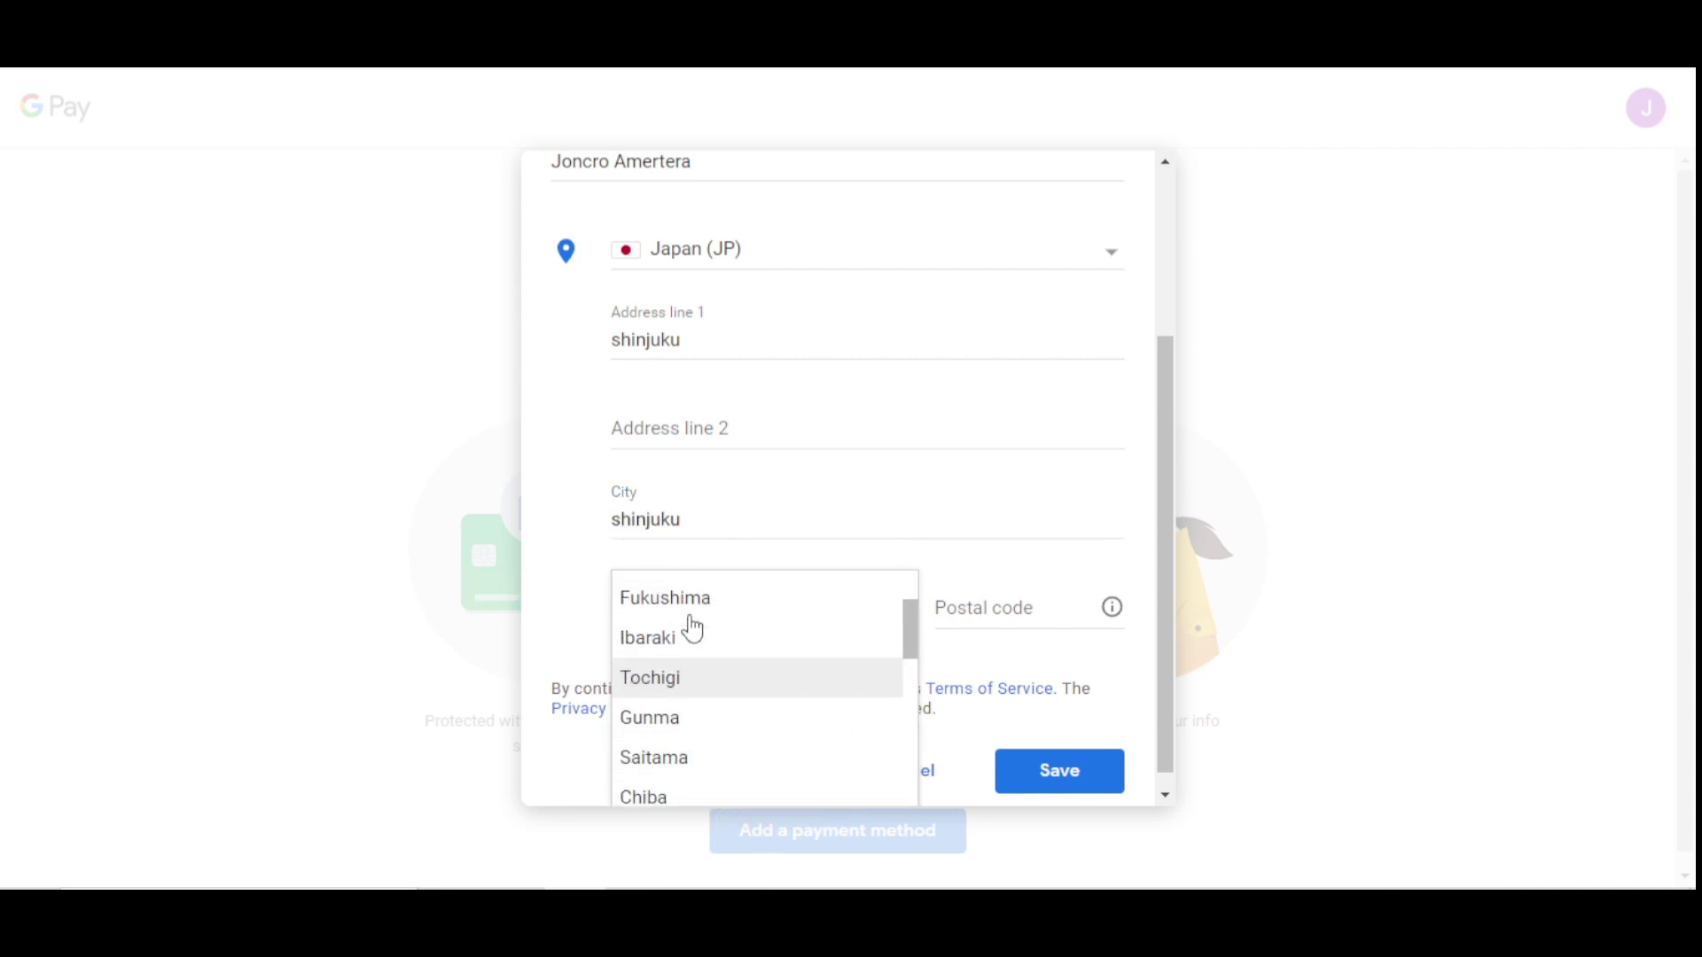
{"action": "left_click", "coordinate": [673, 608]}
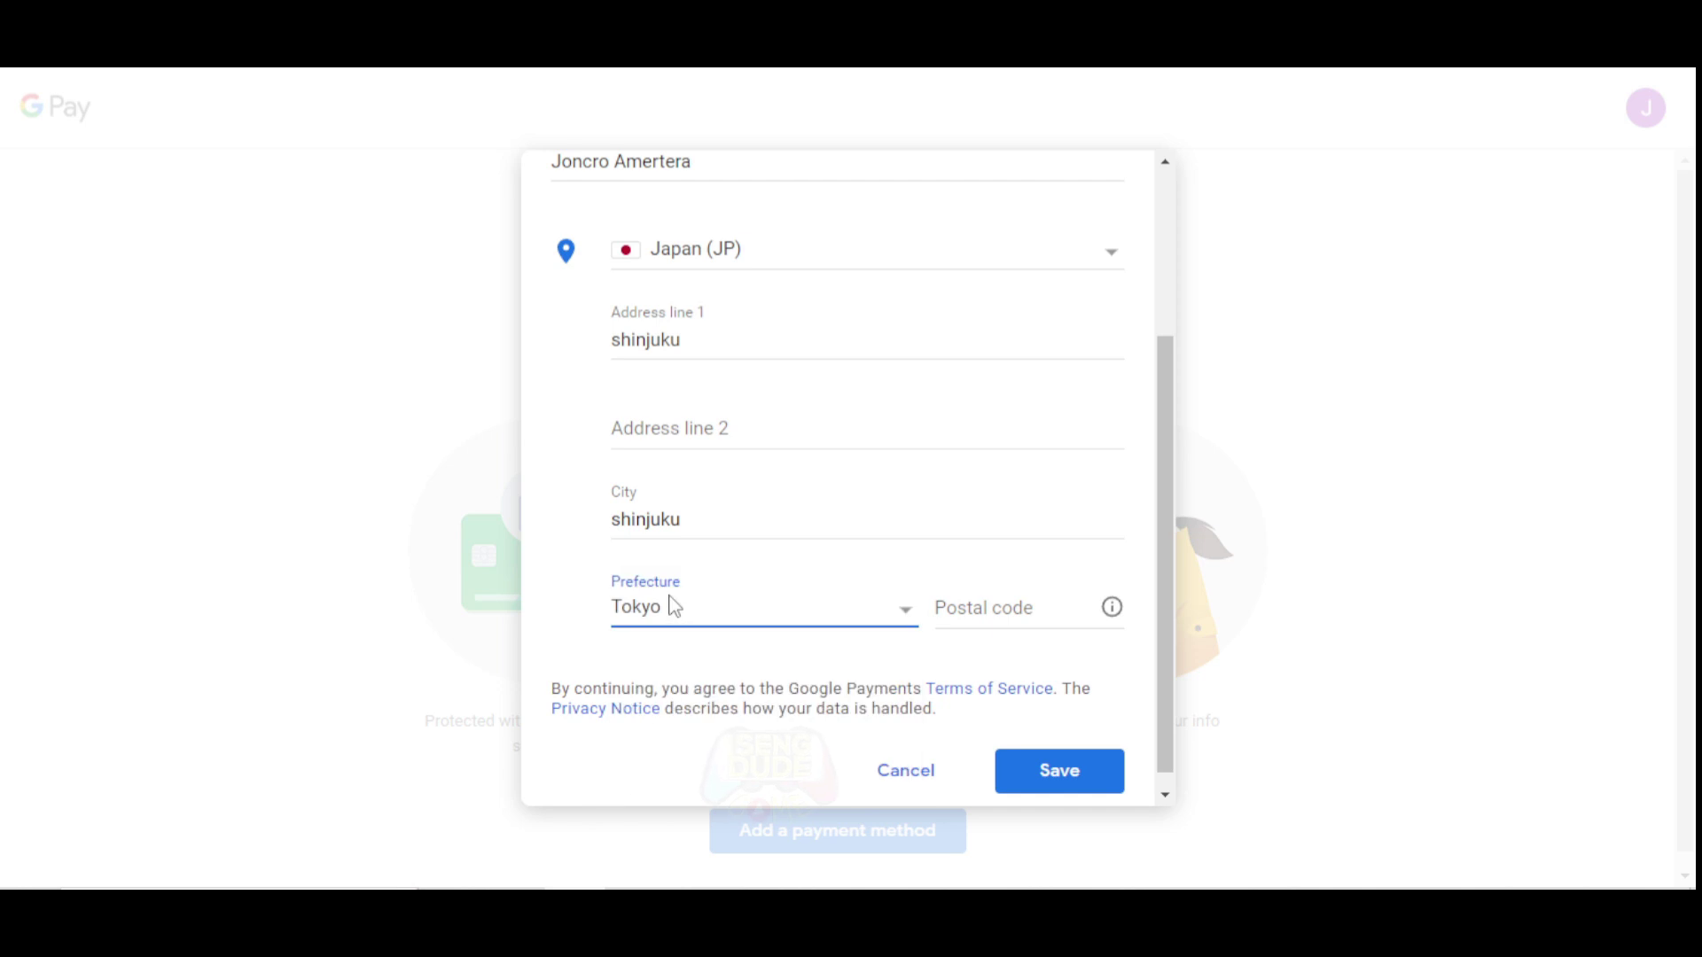
{"action": "left_click", "coordinate": [983, 610]}
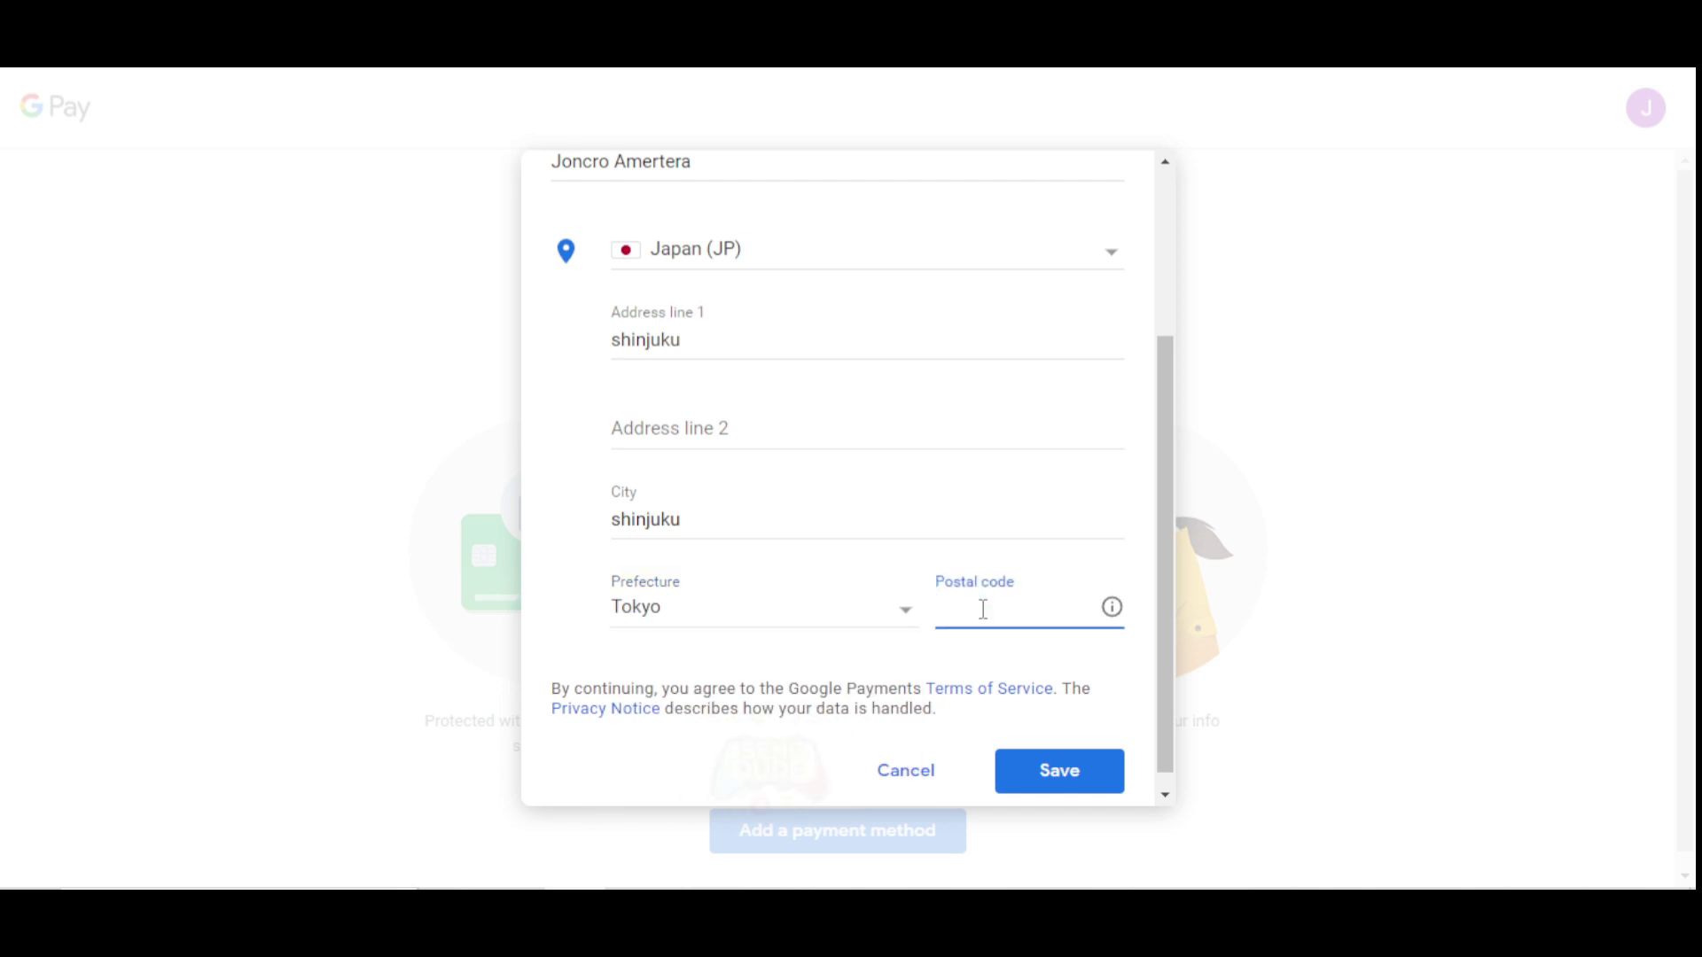
{"action": "type", "text": "1"}
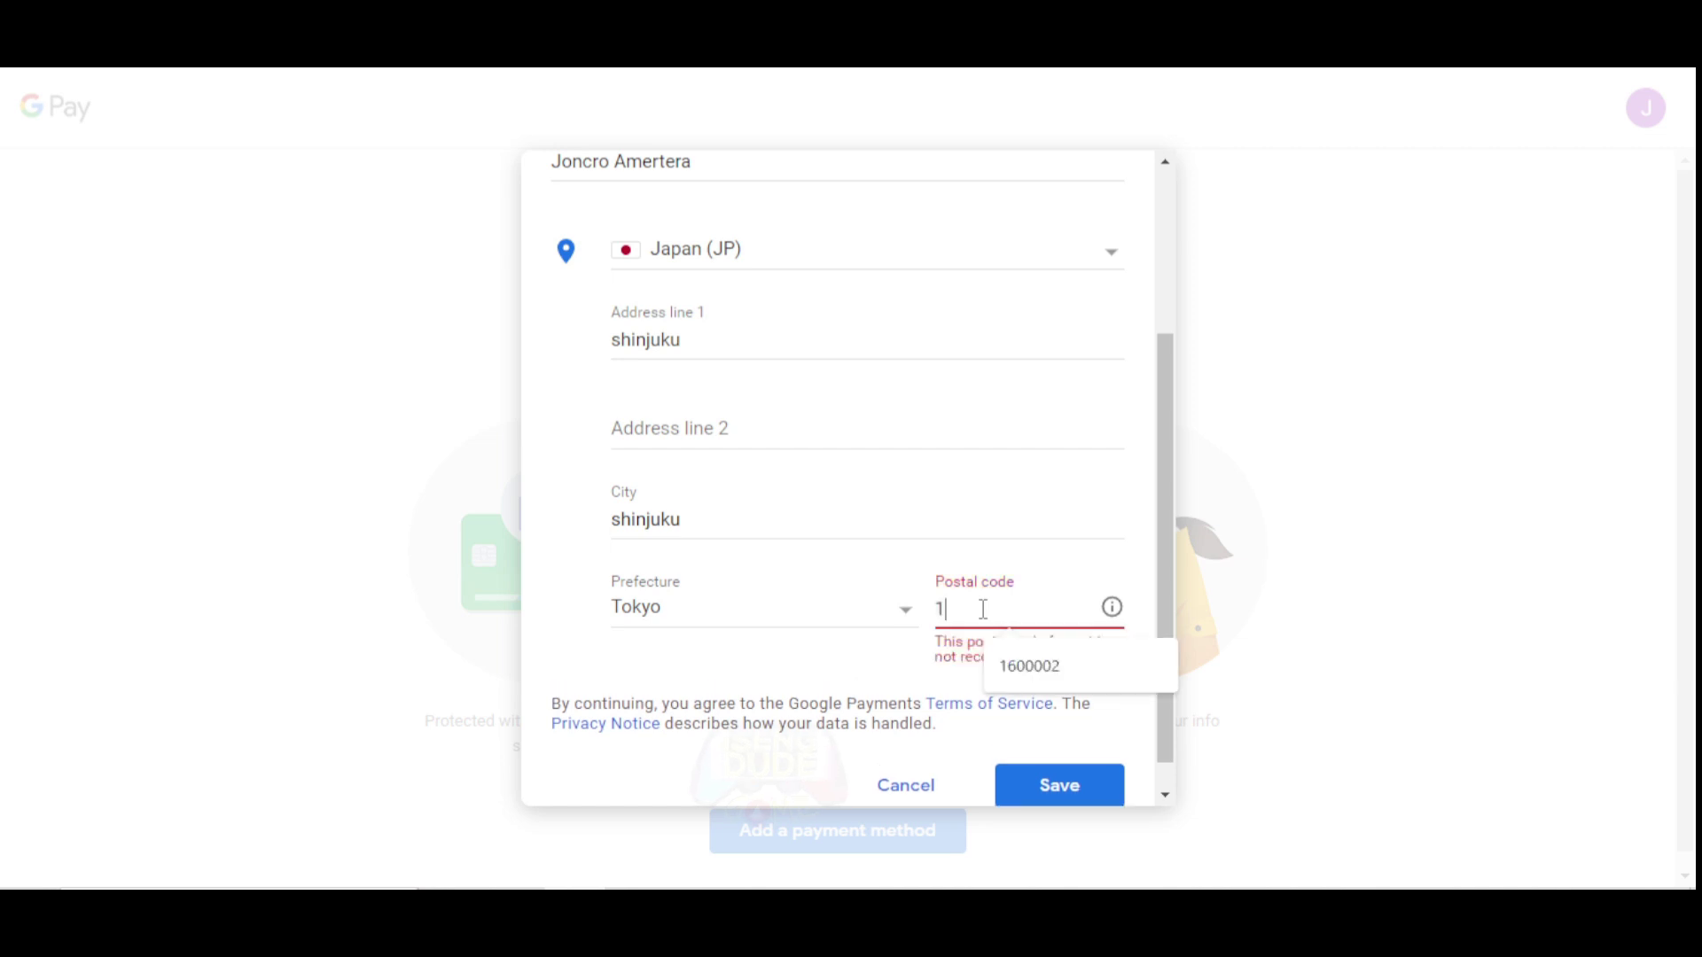
{"action": "type", "text": "600002"}
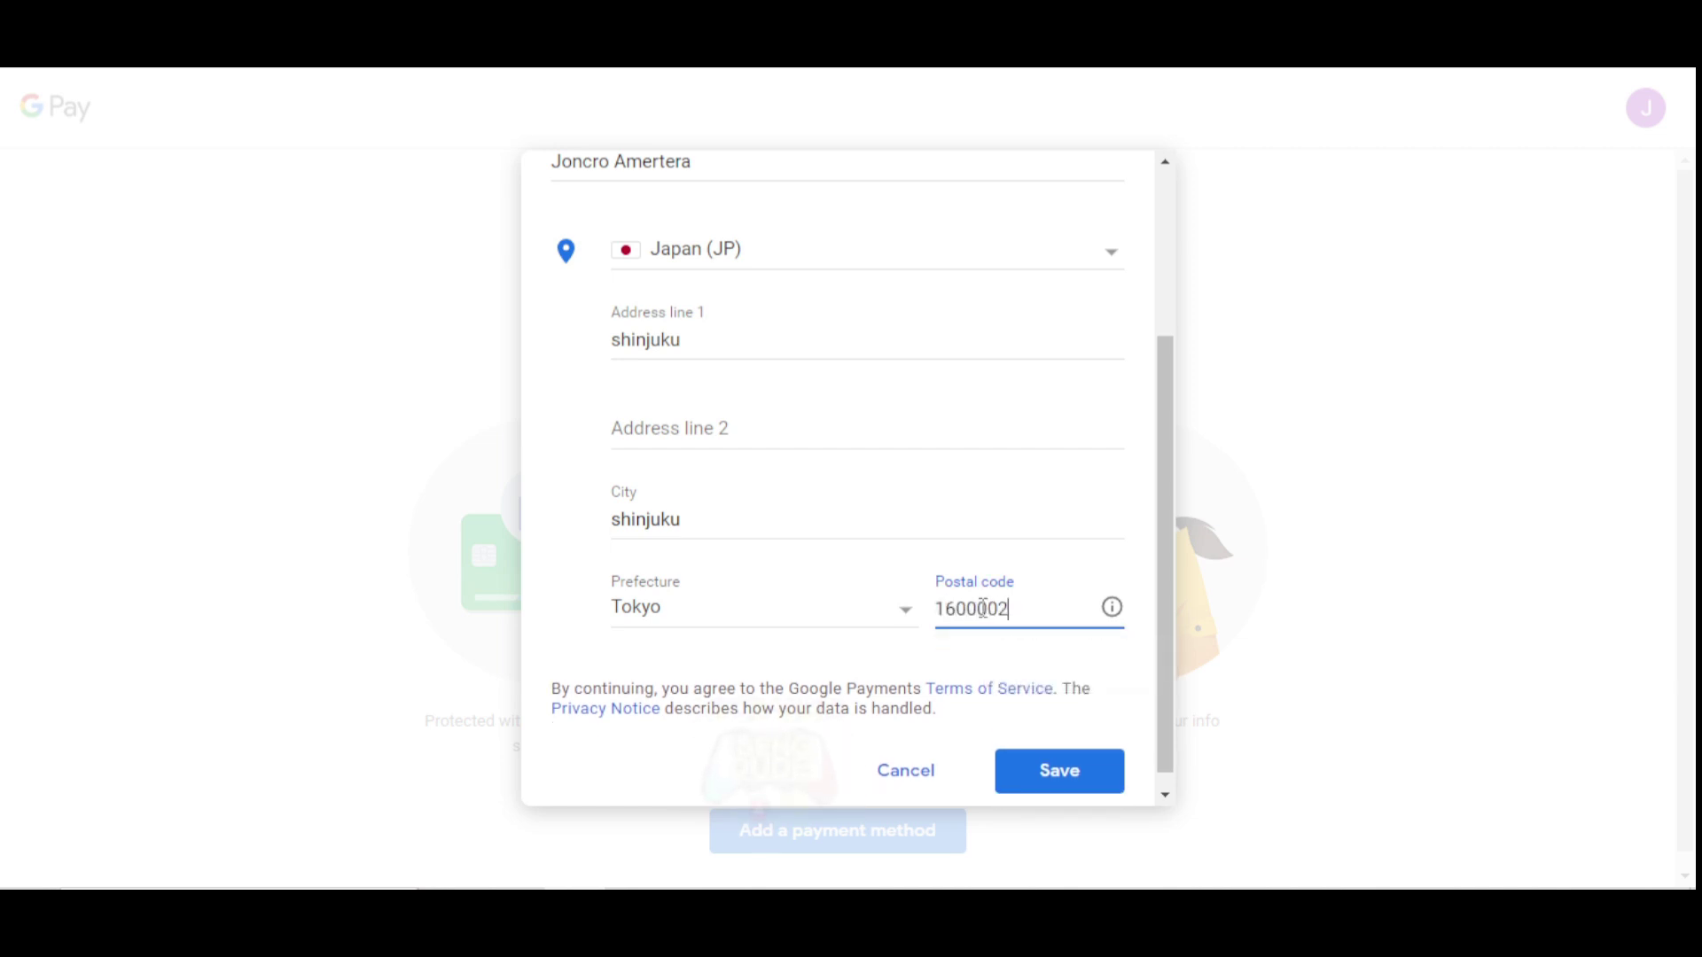
{"action": "scroll", "coordinate": [825, 616], "scroll_direction": "up", "scroll_amount": 3}
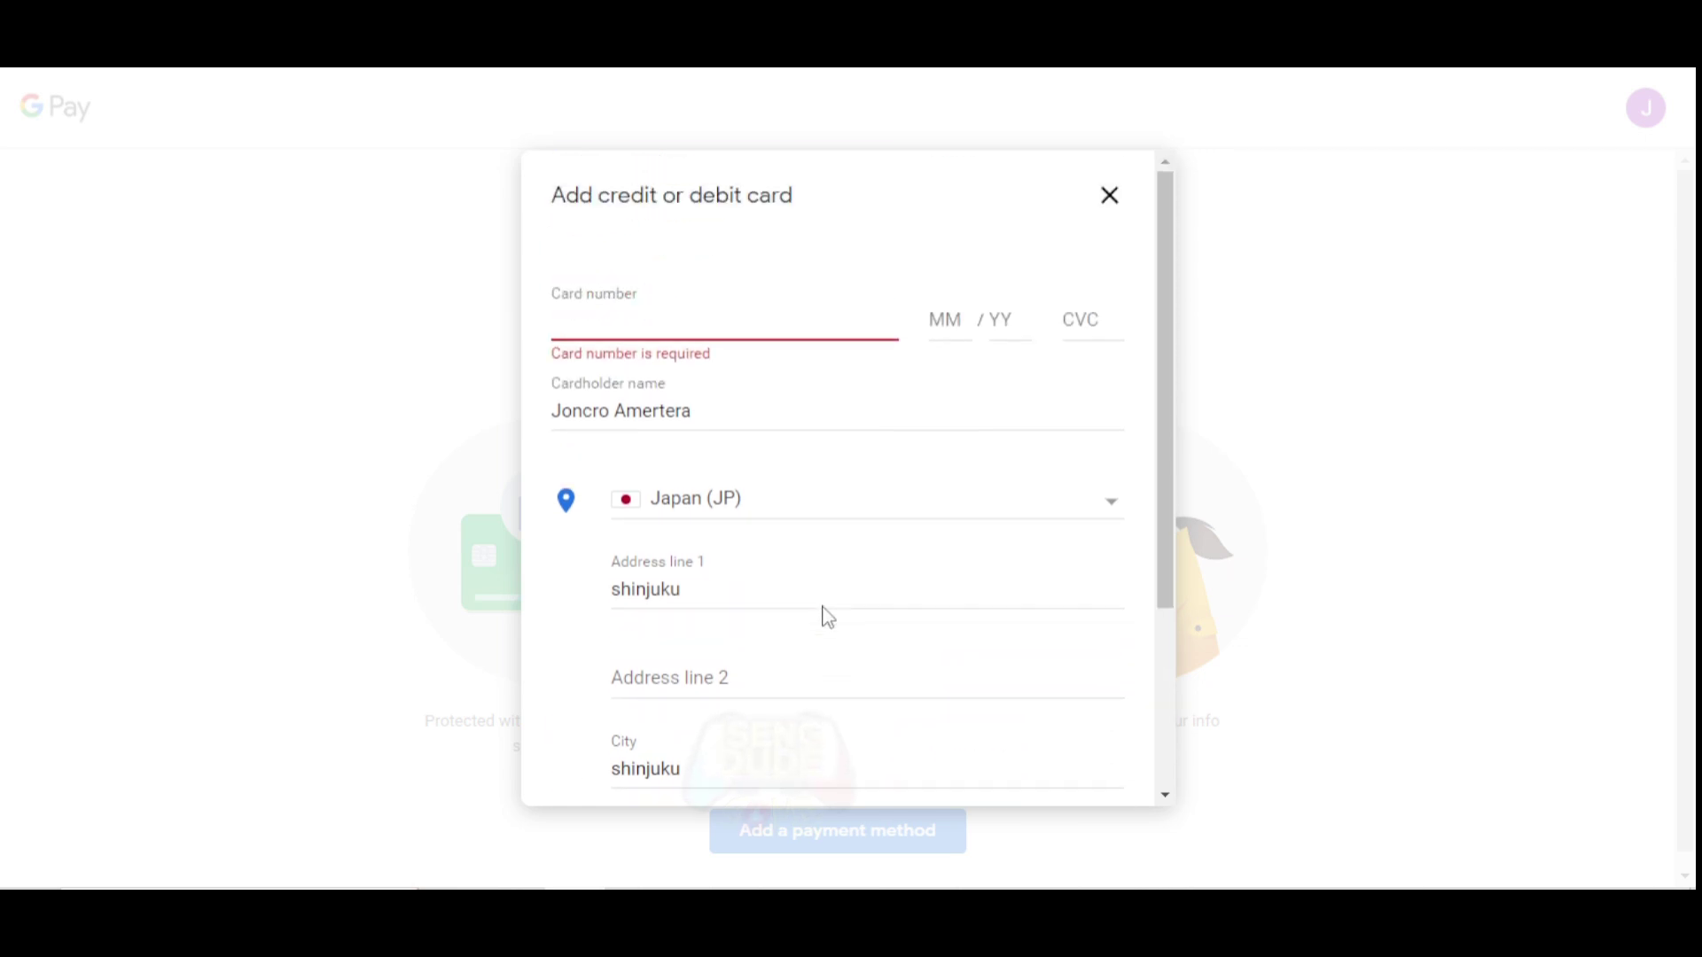
{"action": "left_click", "coordinate": [608, 327]}
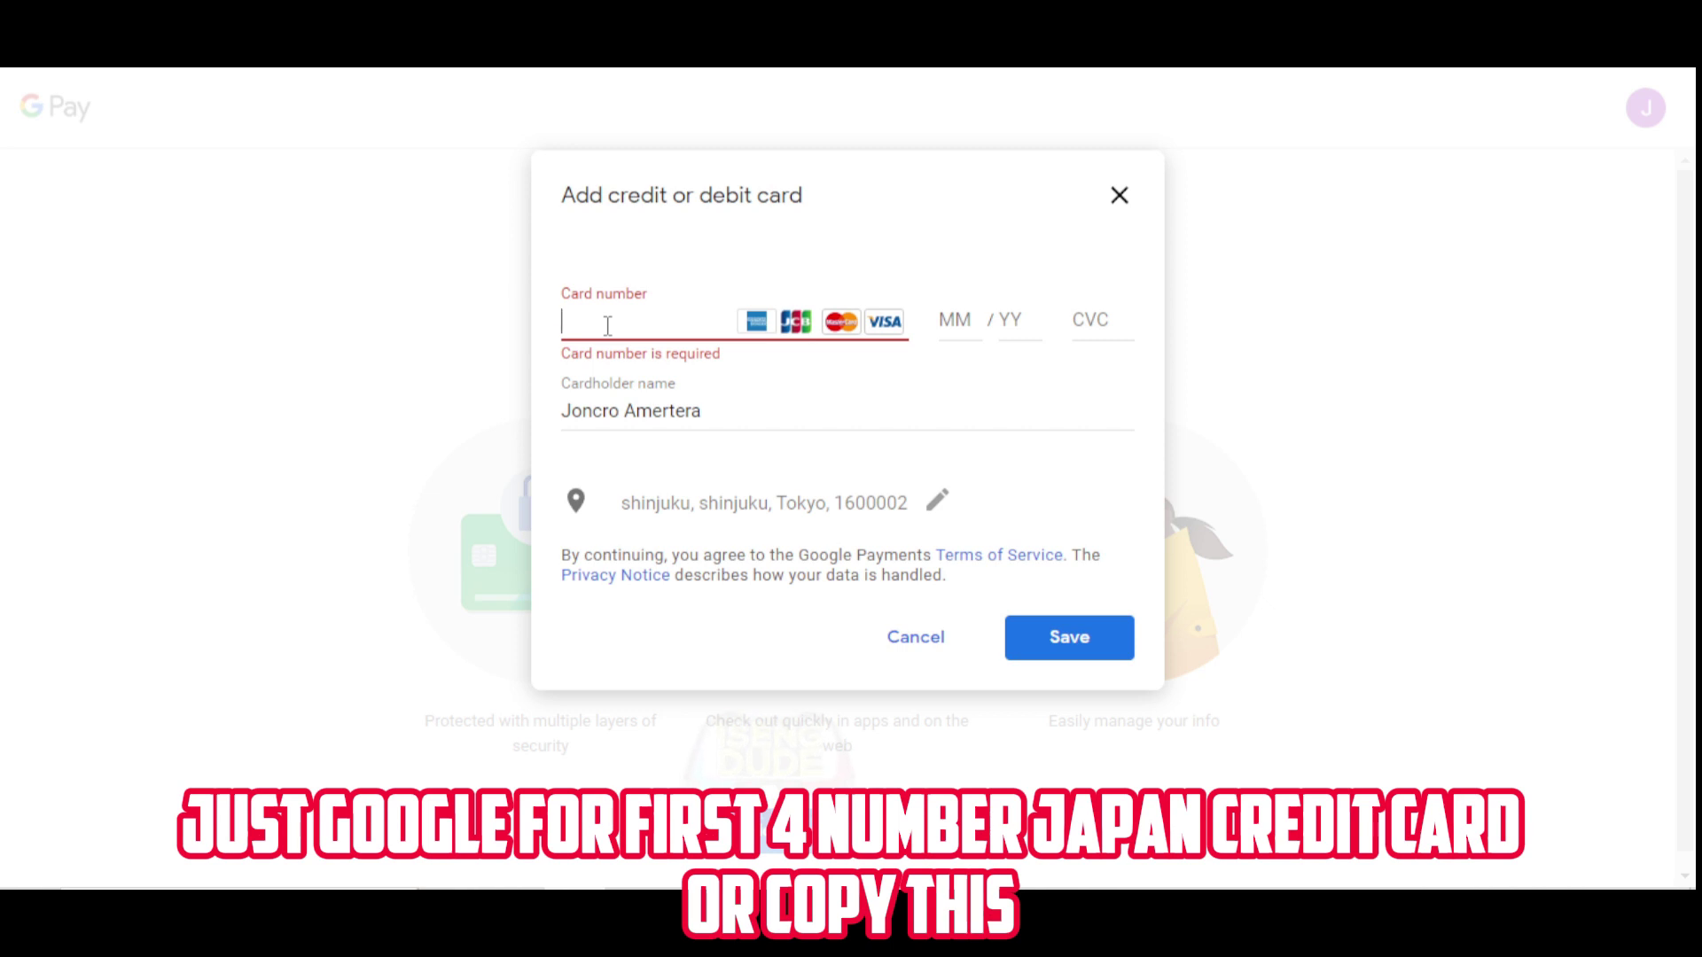
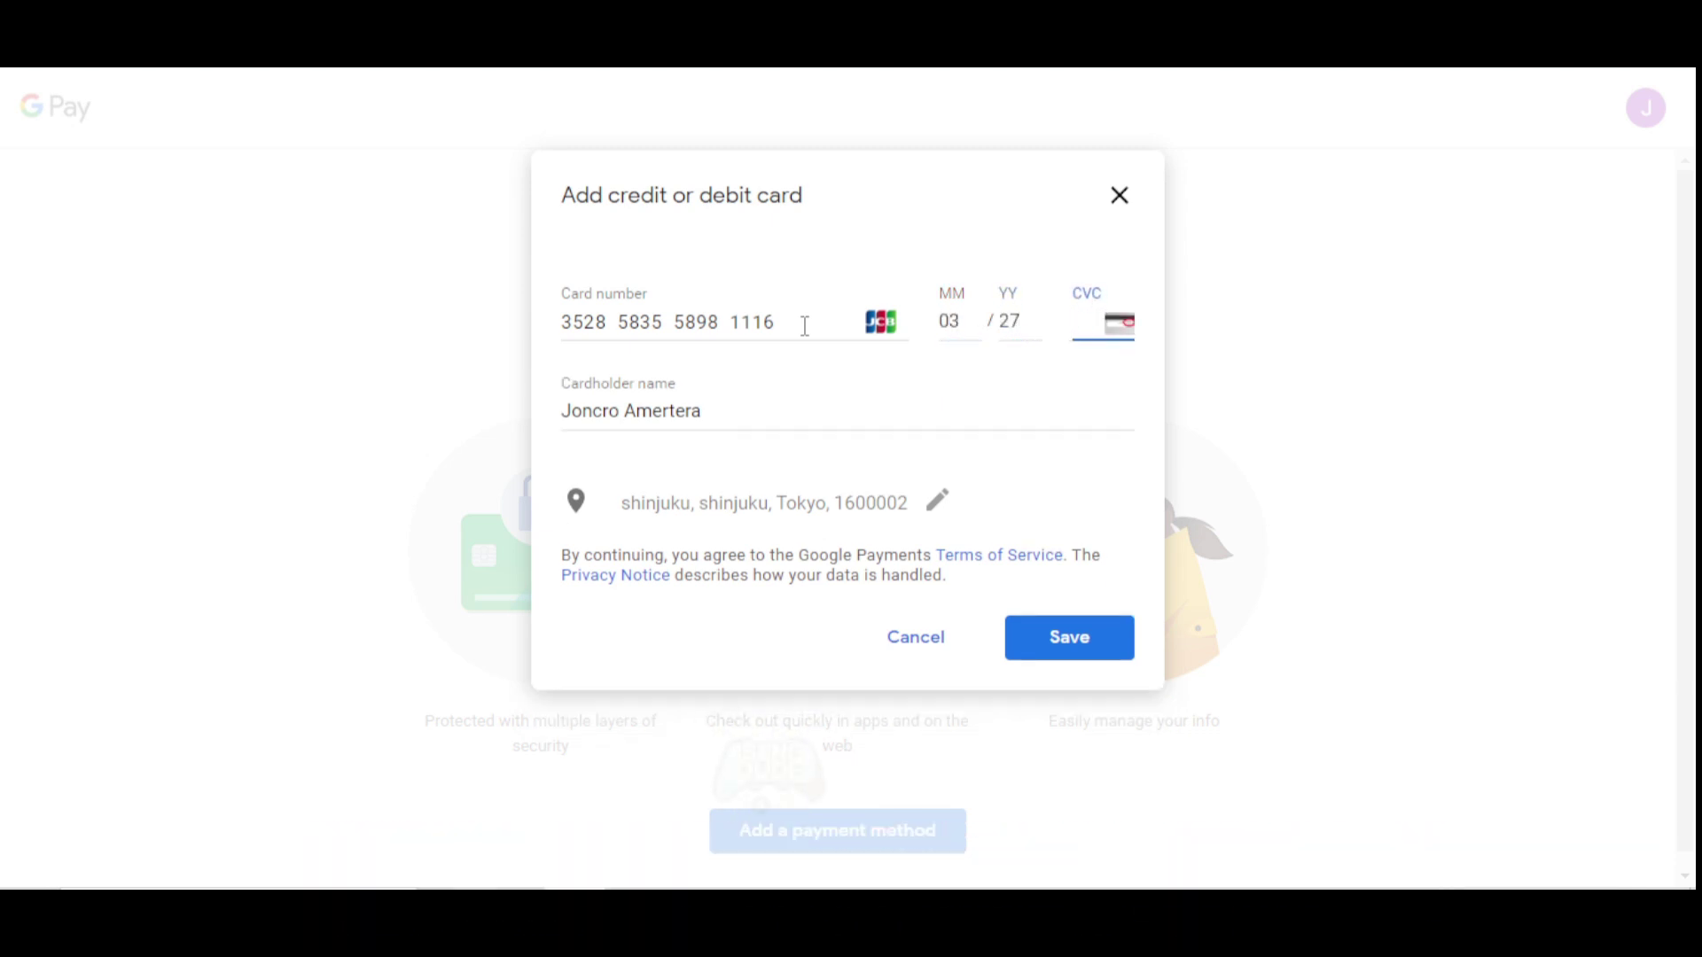
Enter the JCB card number, expiry and security code, then review the billing address.
{"action": "left_click", "coordinate": [752, 507]}
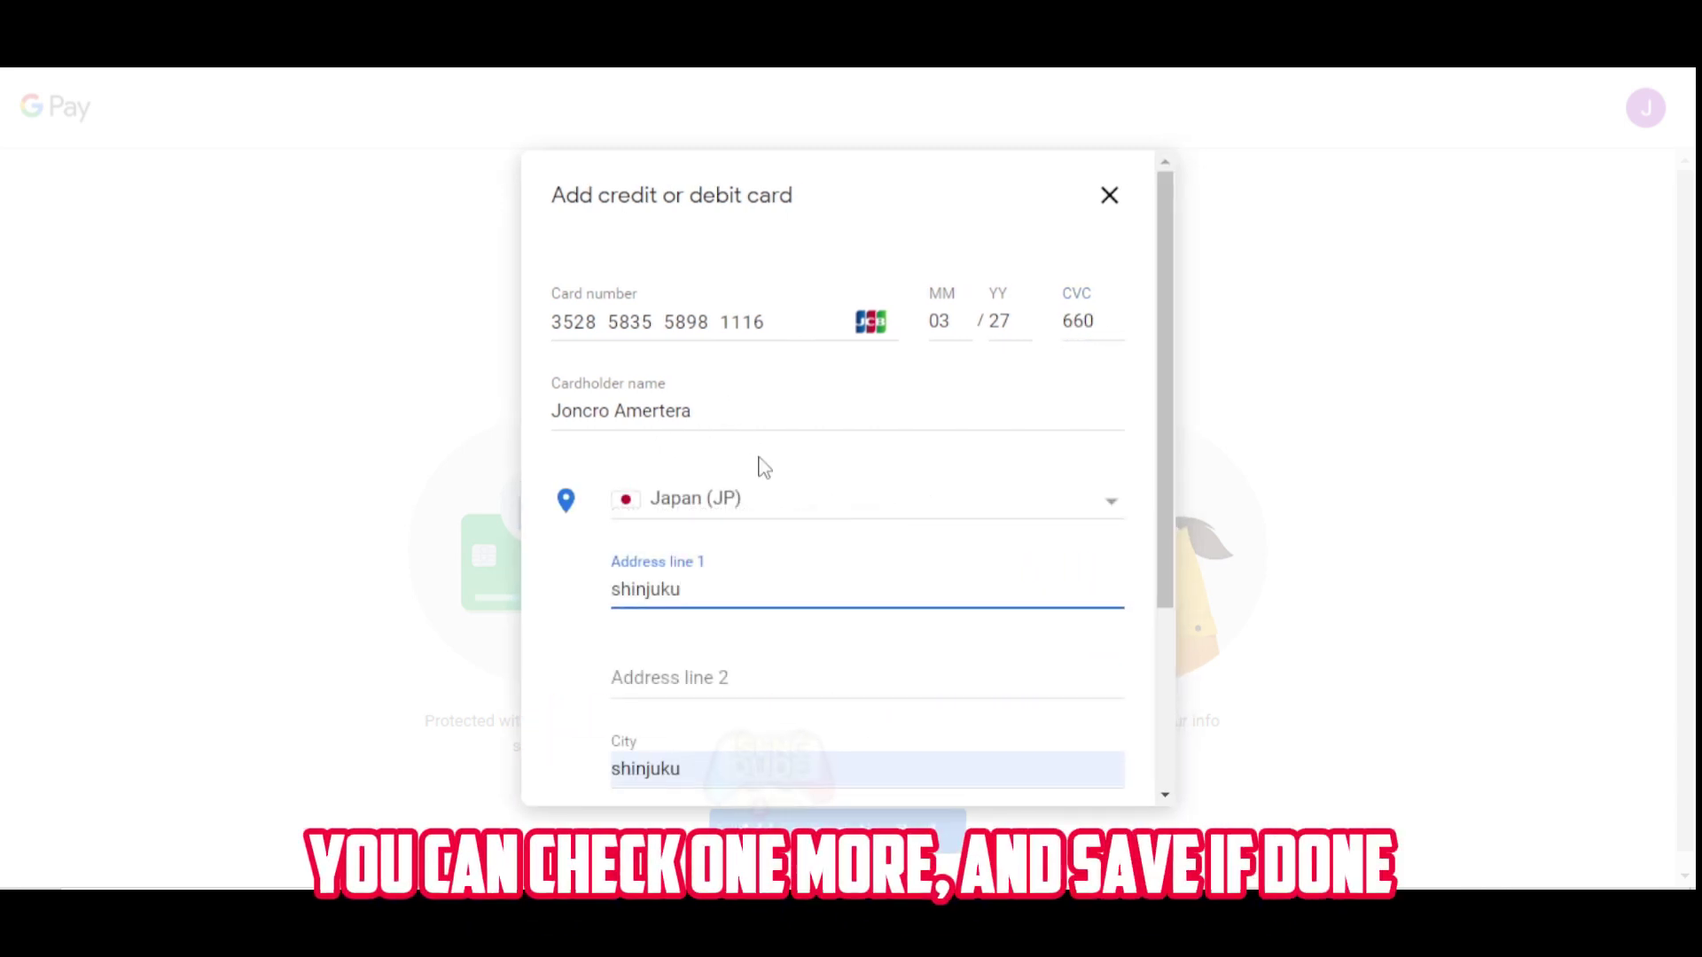
{"action": "scroll", "coordinate": [764, 369], "scroll_direction": "down", "scroll_amount": 3}
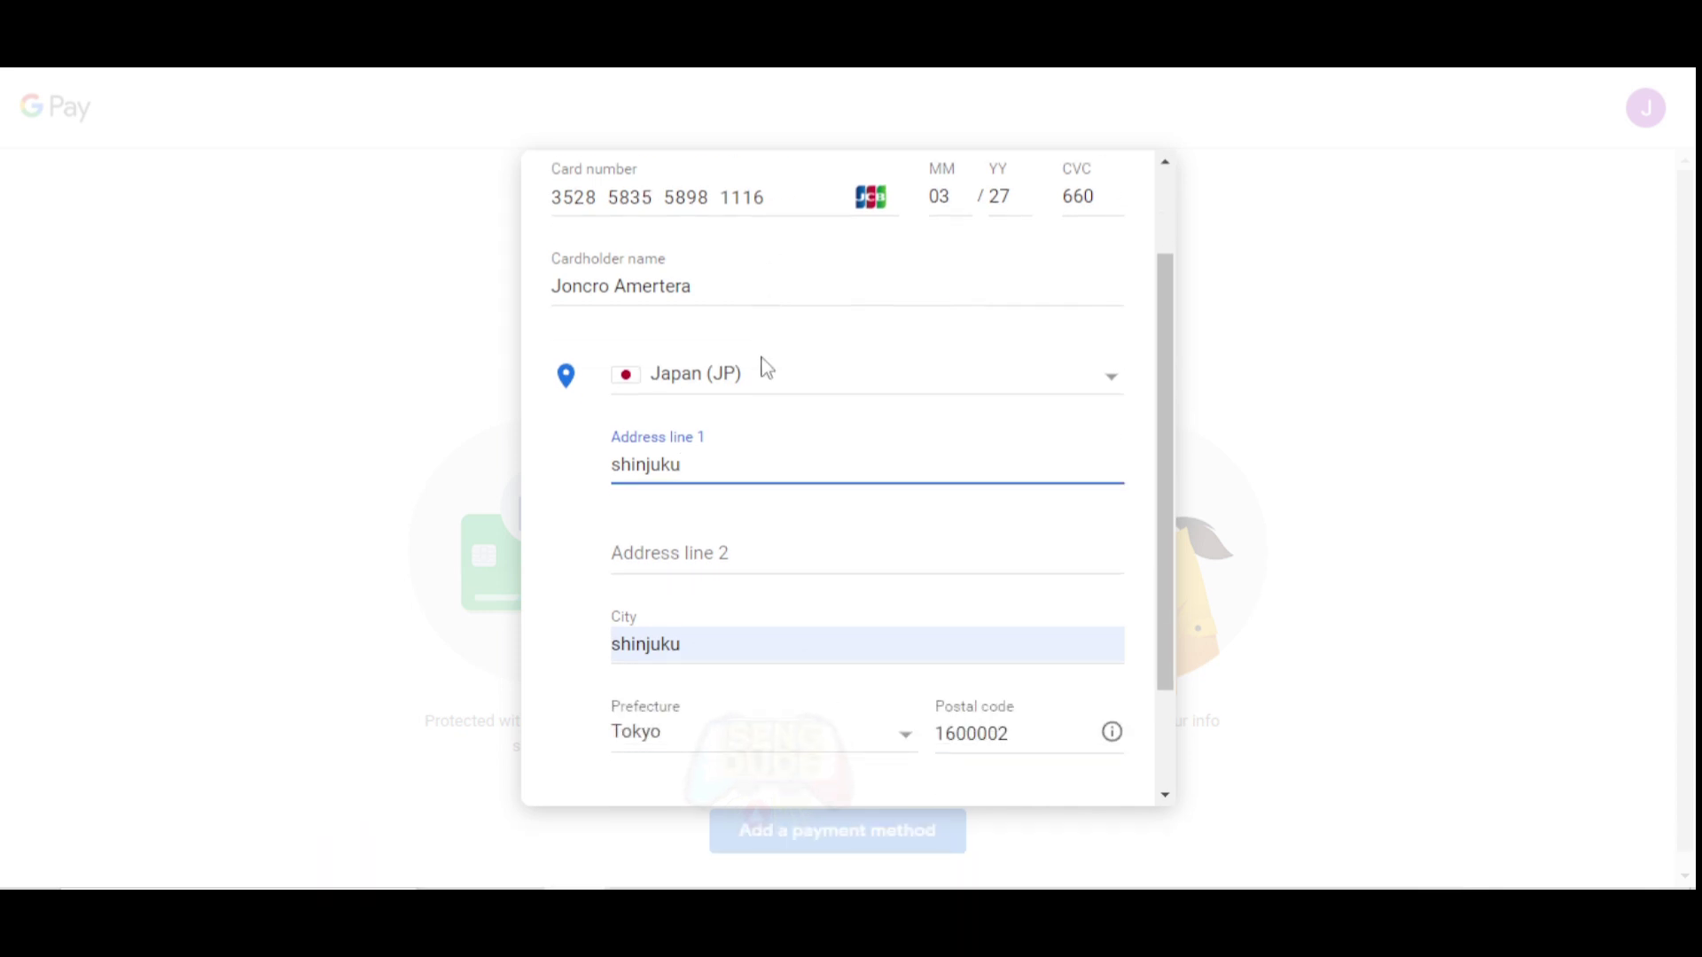
{"action": "scroll", "coordinate": [764, 369], "scroll_direction": "down", "scroll_amount": 1}
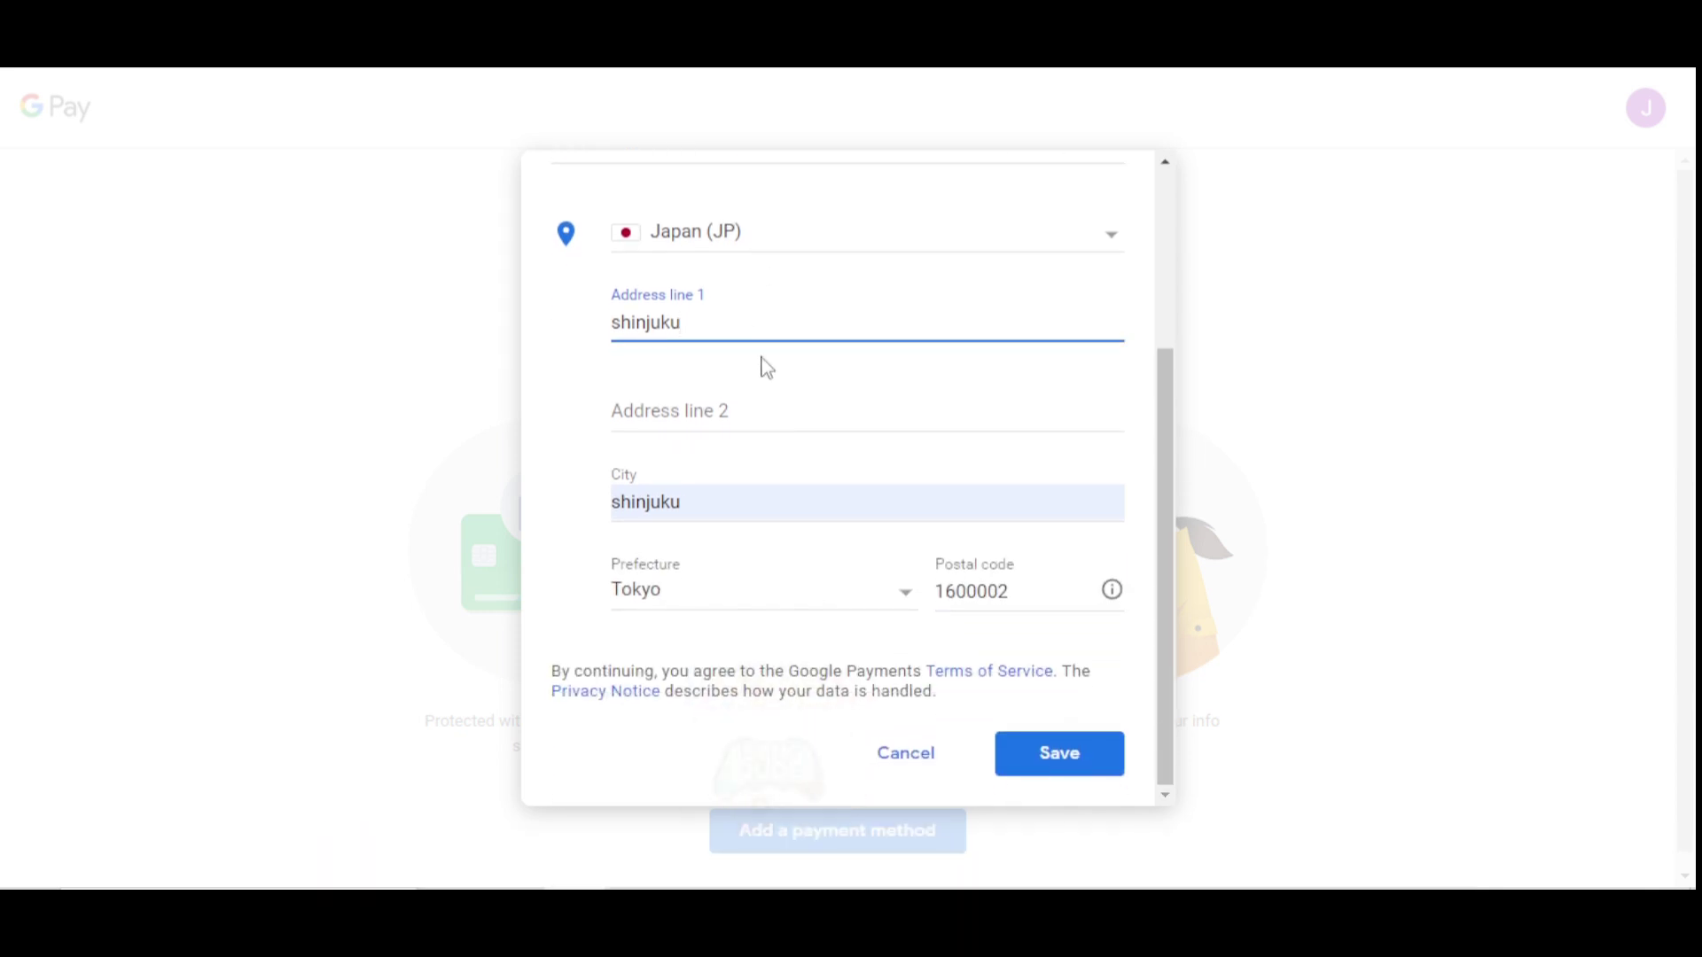
{"action": "scroll", "coordinate": [828, 479], "scroll_direction": "up", "scroll_amount": 3}
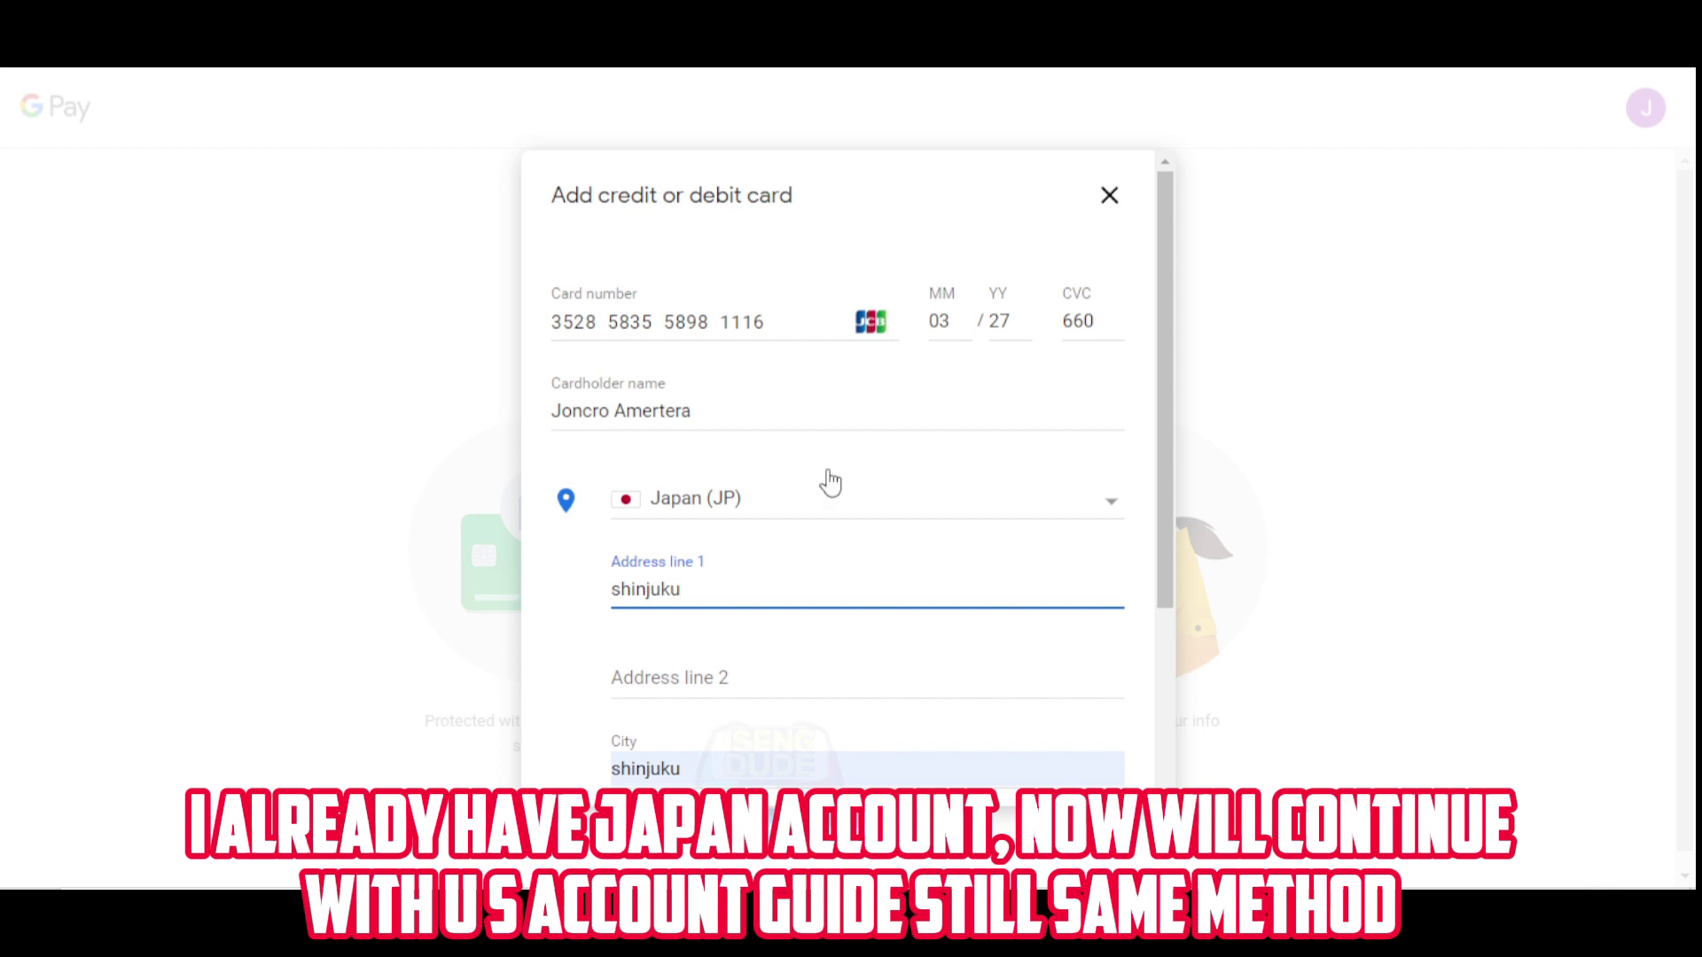
{"action": "scroll", "coordinate": [829, 483], "scroll_direction": "down", "scroll_amount": 3}
{"action": "scroll", "coordinate": [831, 479], "scroll_direction": "up", "scroll_amount": 2}
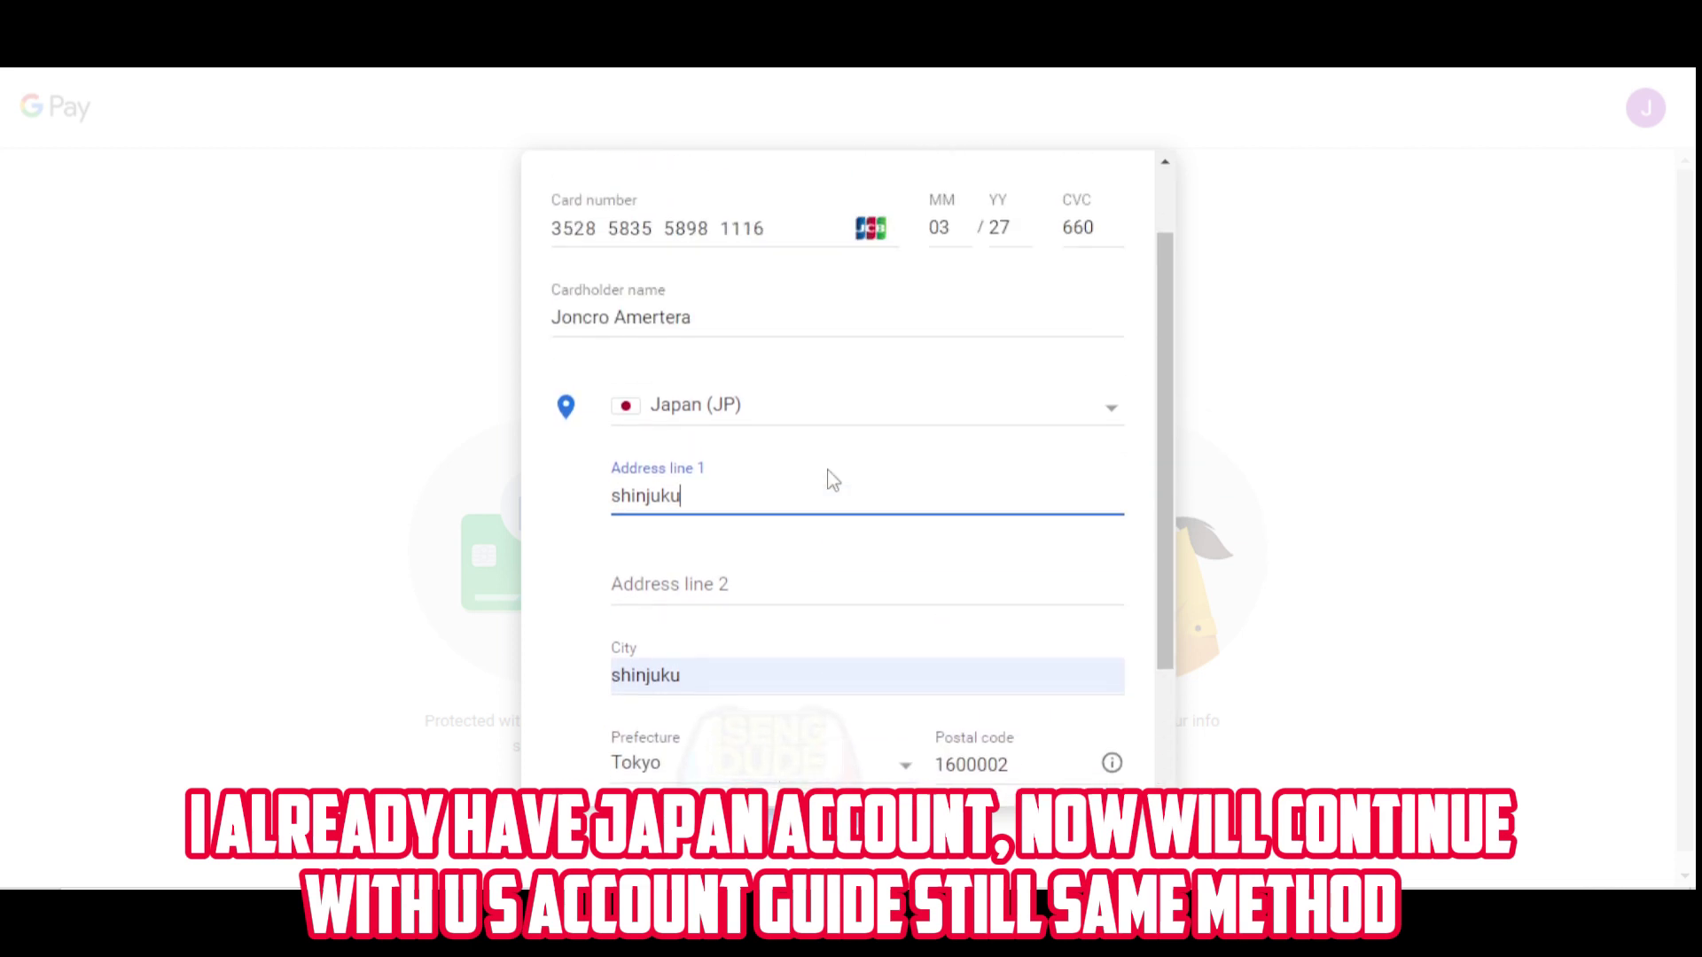
{"action": "scroll", "coordinate": [830, 480], "scroll_direction": "up", "scroll_amount": 1}
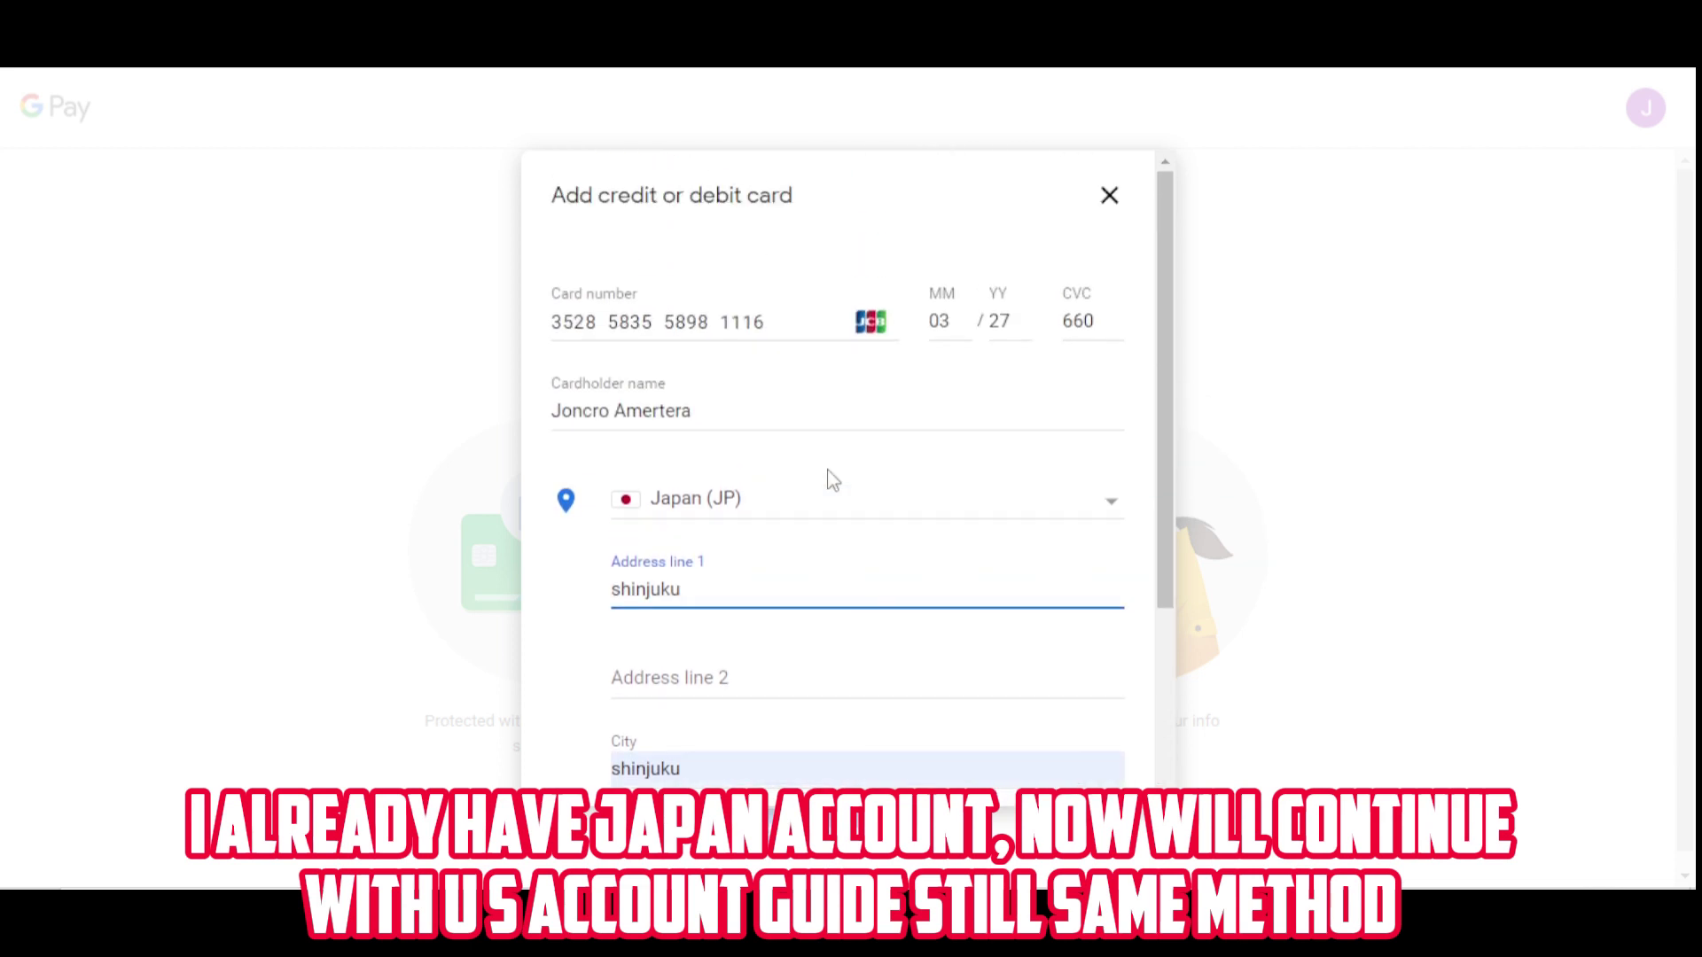
Change the billing country to United States.
{"action": "left_click", "coordinate": [730, 512]}
{"action": "scroll", "coordinate": [729, 514], "scroll_direction": "down", "scroll_amount": 20}
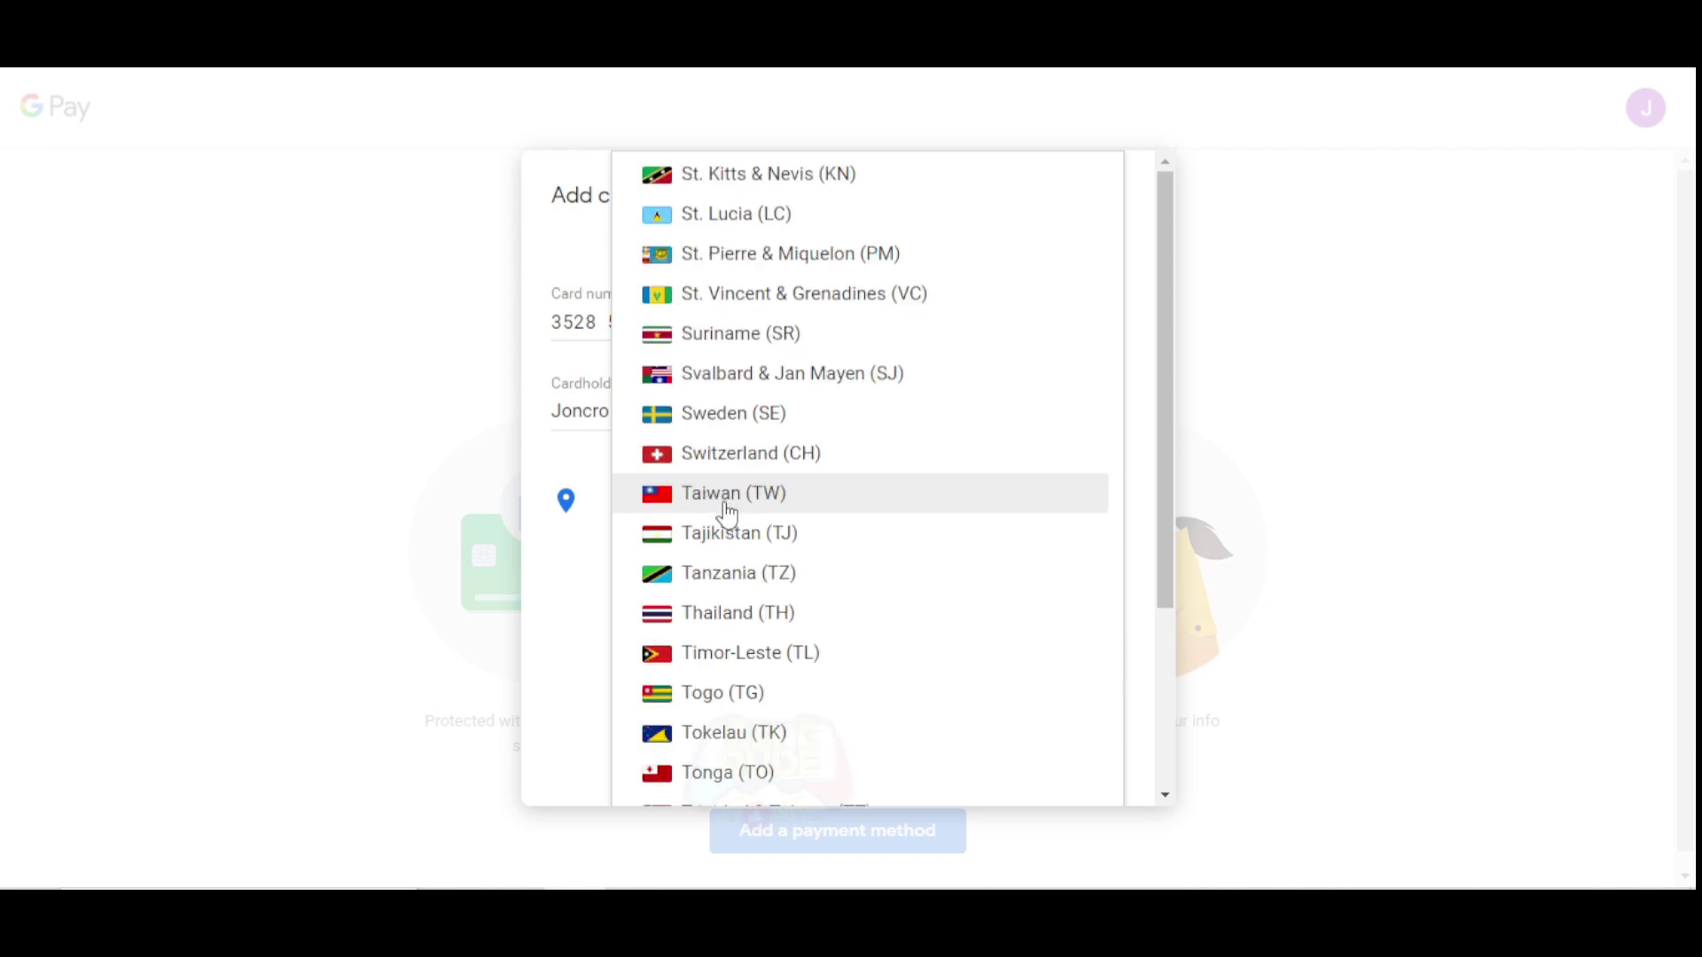
{"action": "left_click", "coordinate": [729, 514]}
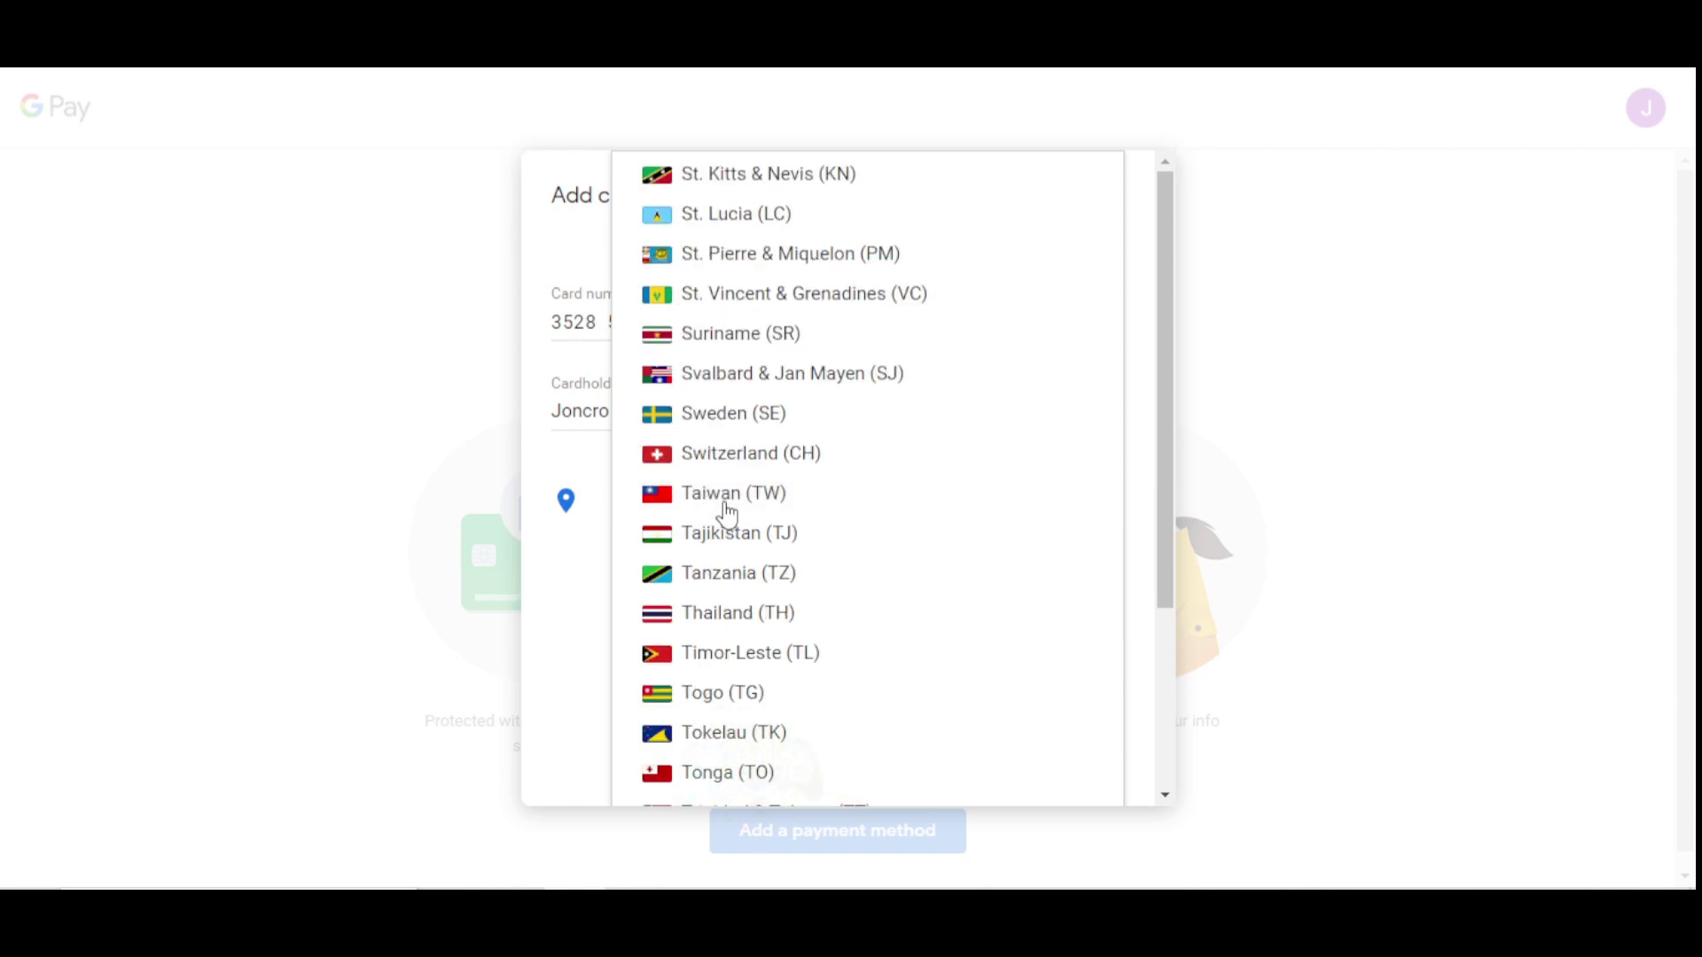
{"action": "scroll", "coordinate": [727, 512], "scroll_direction": "down", "scroll_amount": 5}
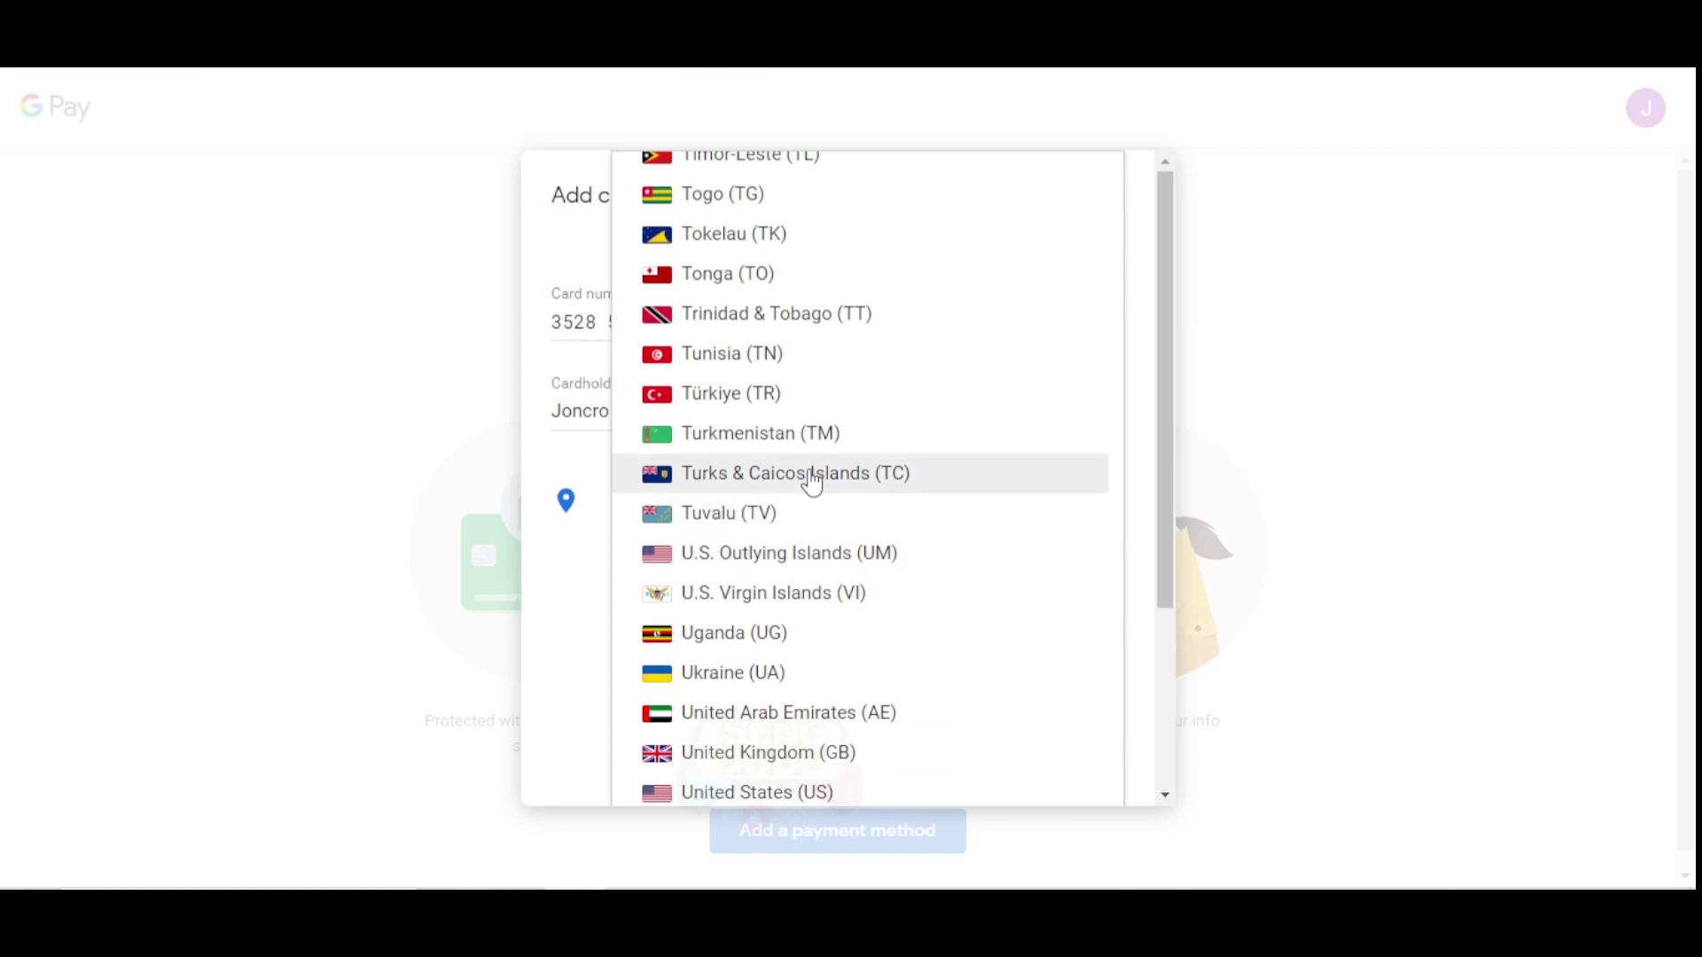
{"action": "scroll", "coordinate": [780, 567], "scroll_direction": "down", "scroll_amount": 1}
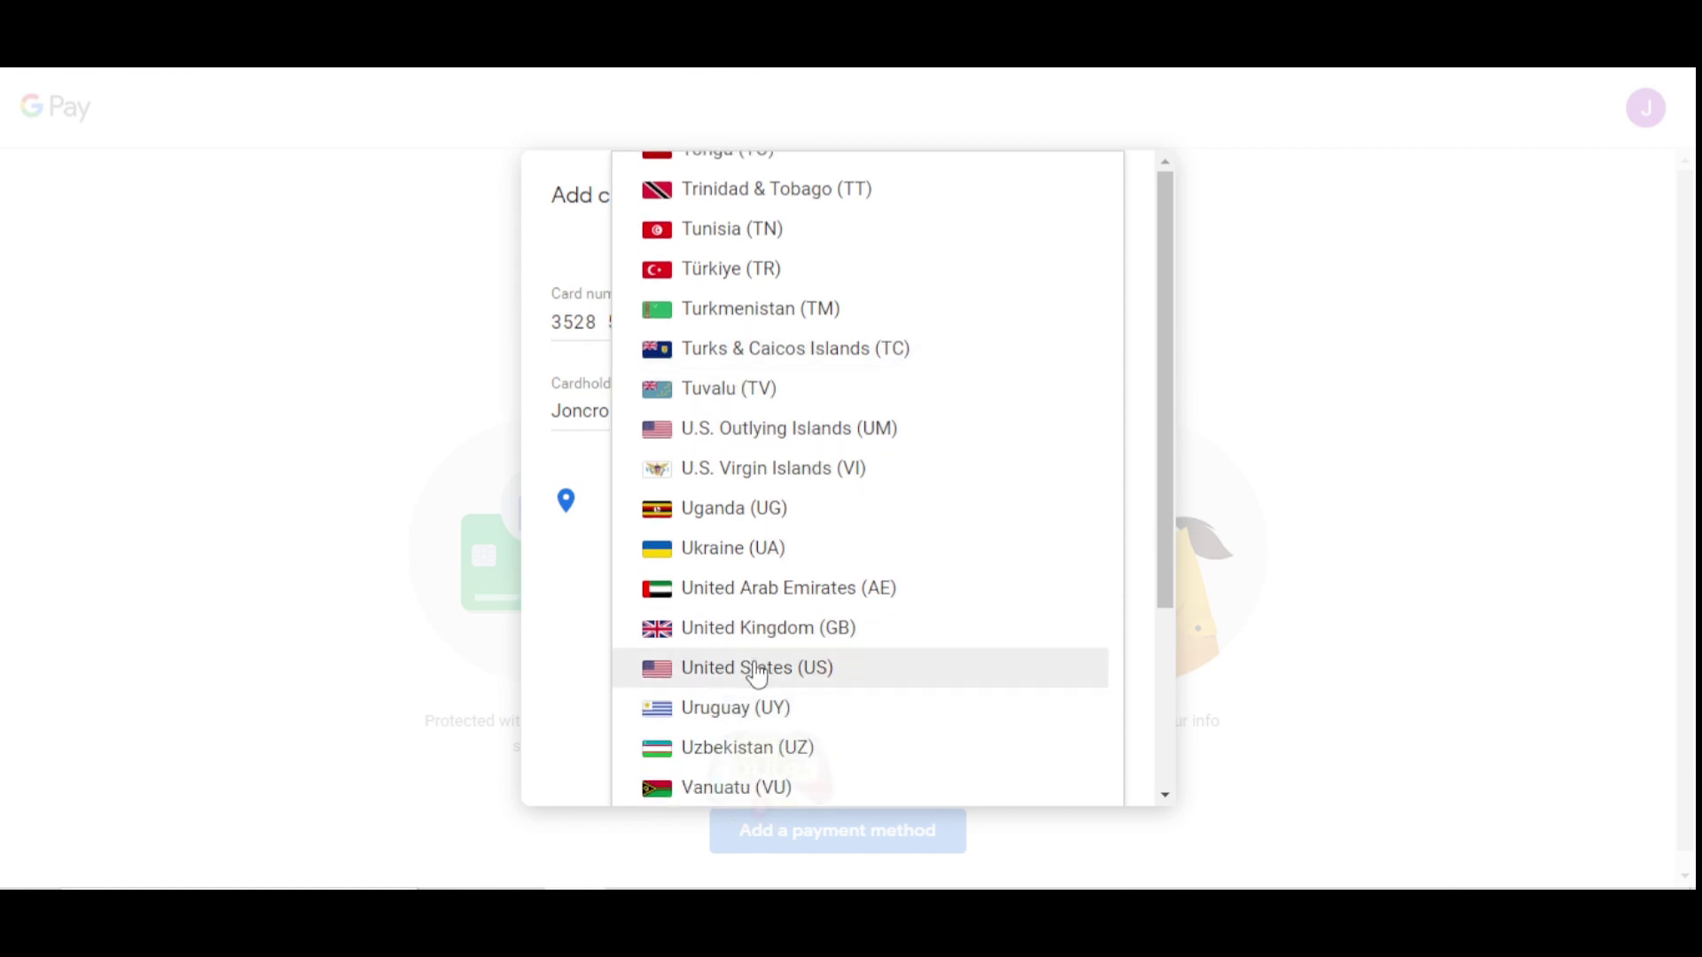
{"action": "left_click", "coordinate": [752, 676]}
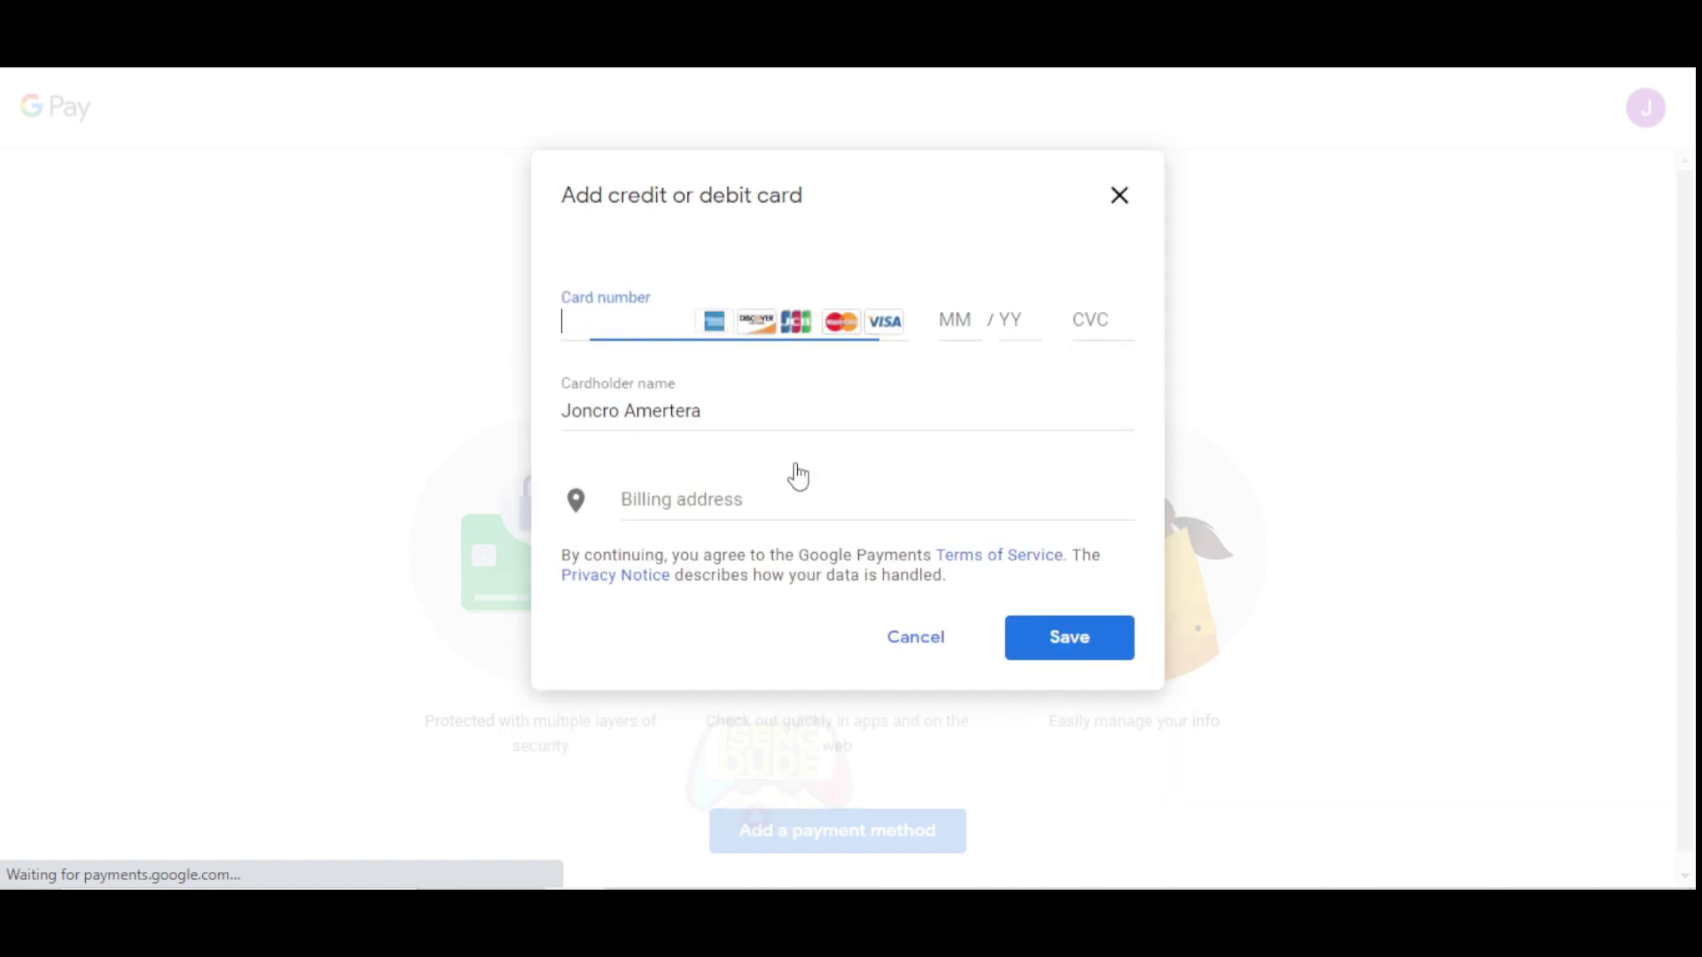
Enter the street address on Broadway and set the city to new york.
{"action": "left_click", "coordinate": [758, 502]}
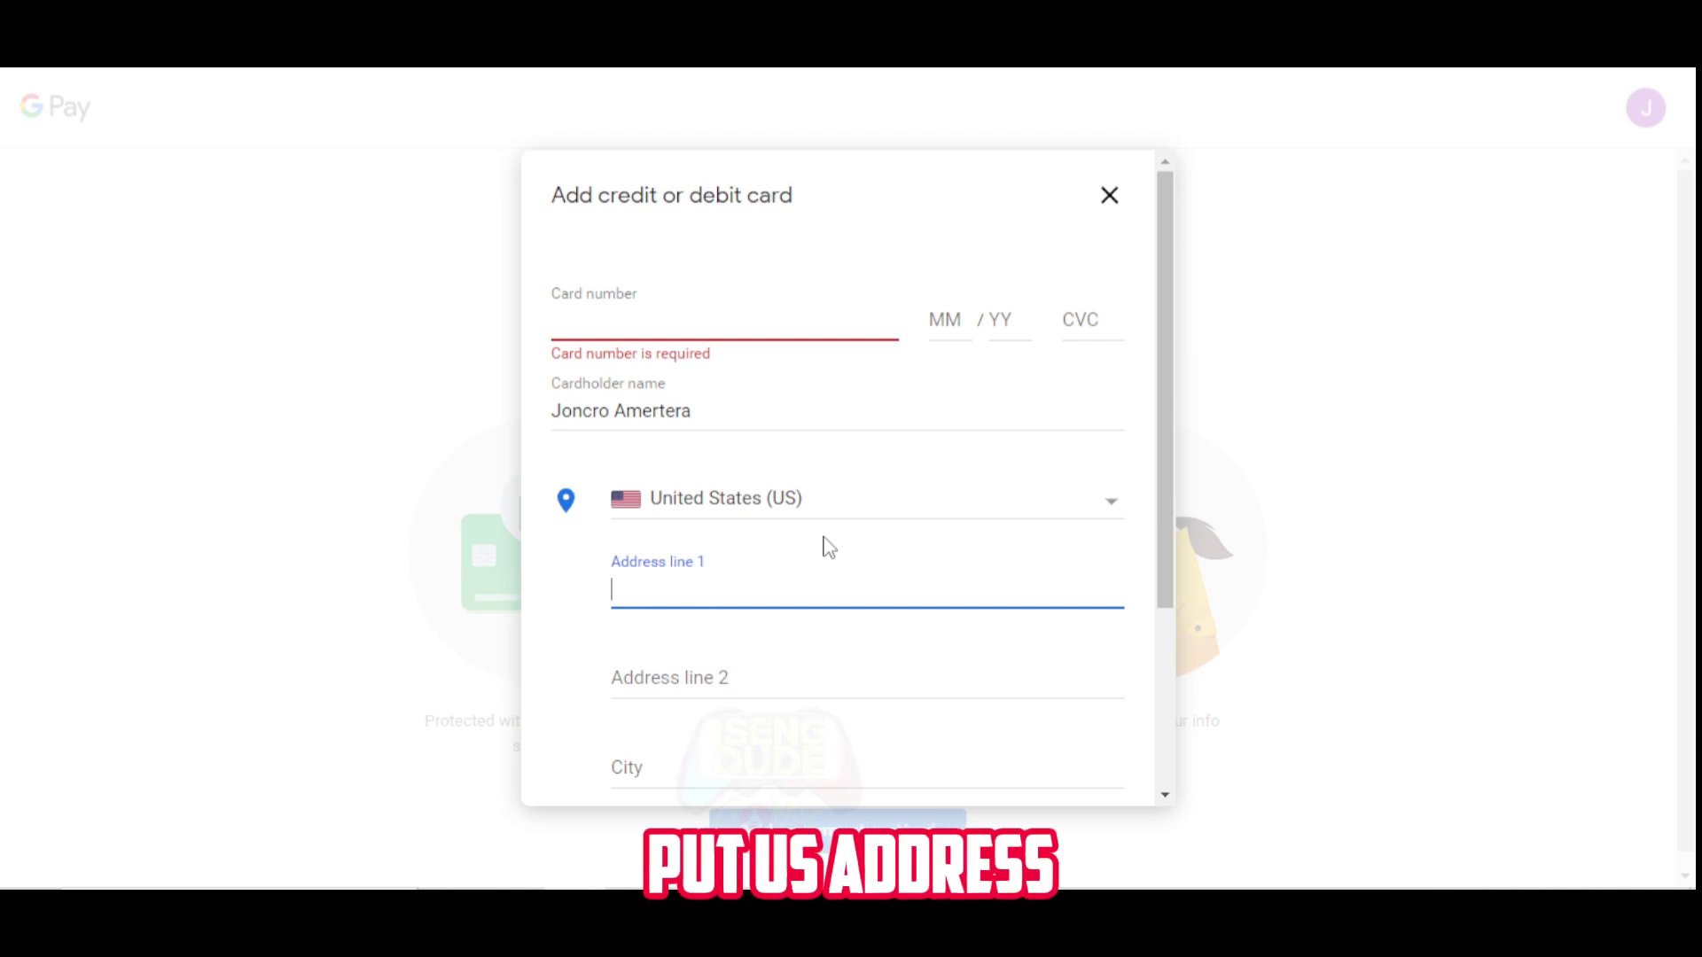
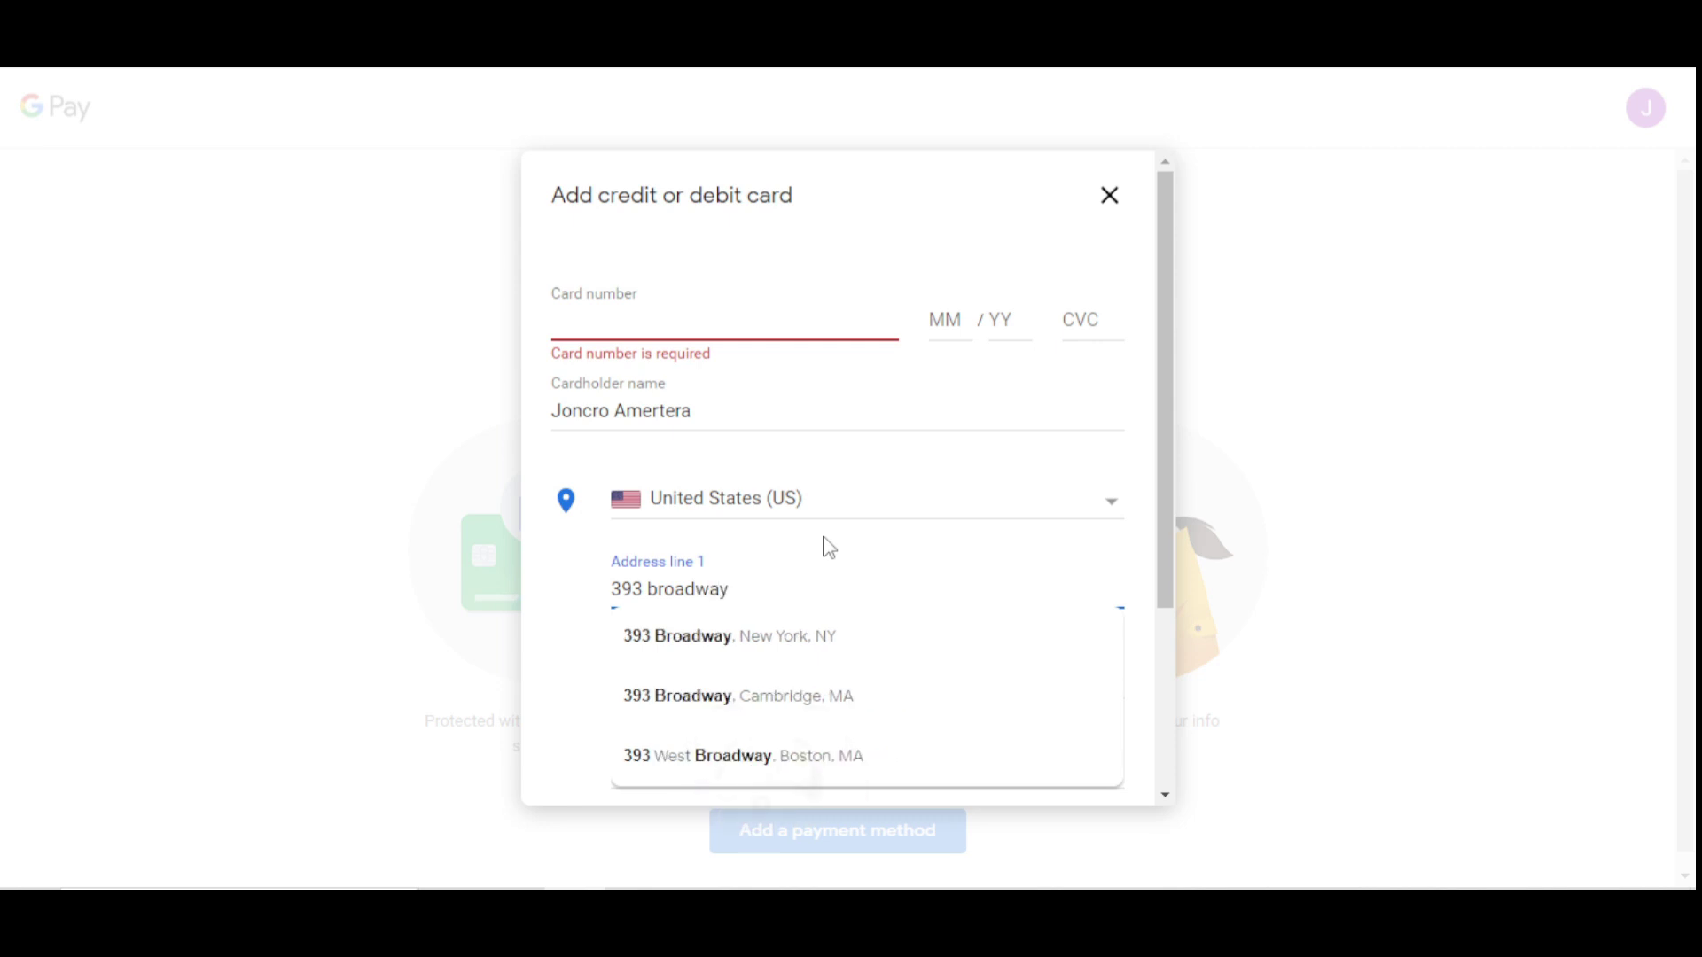
{"action": "left_click", "coordinate": [570, 660]}
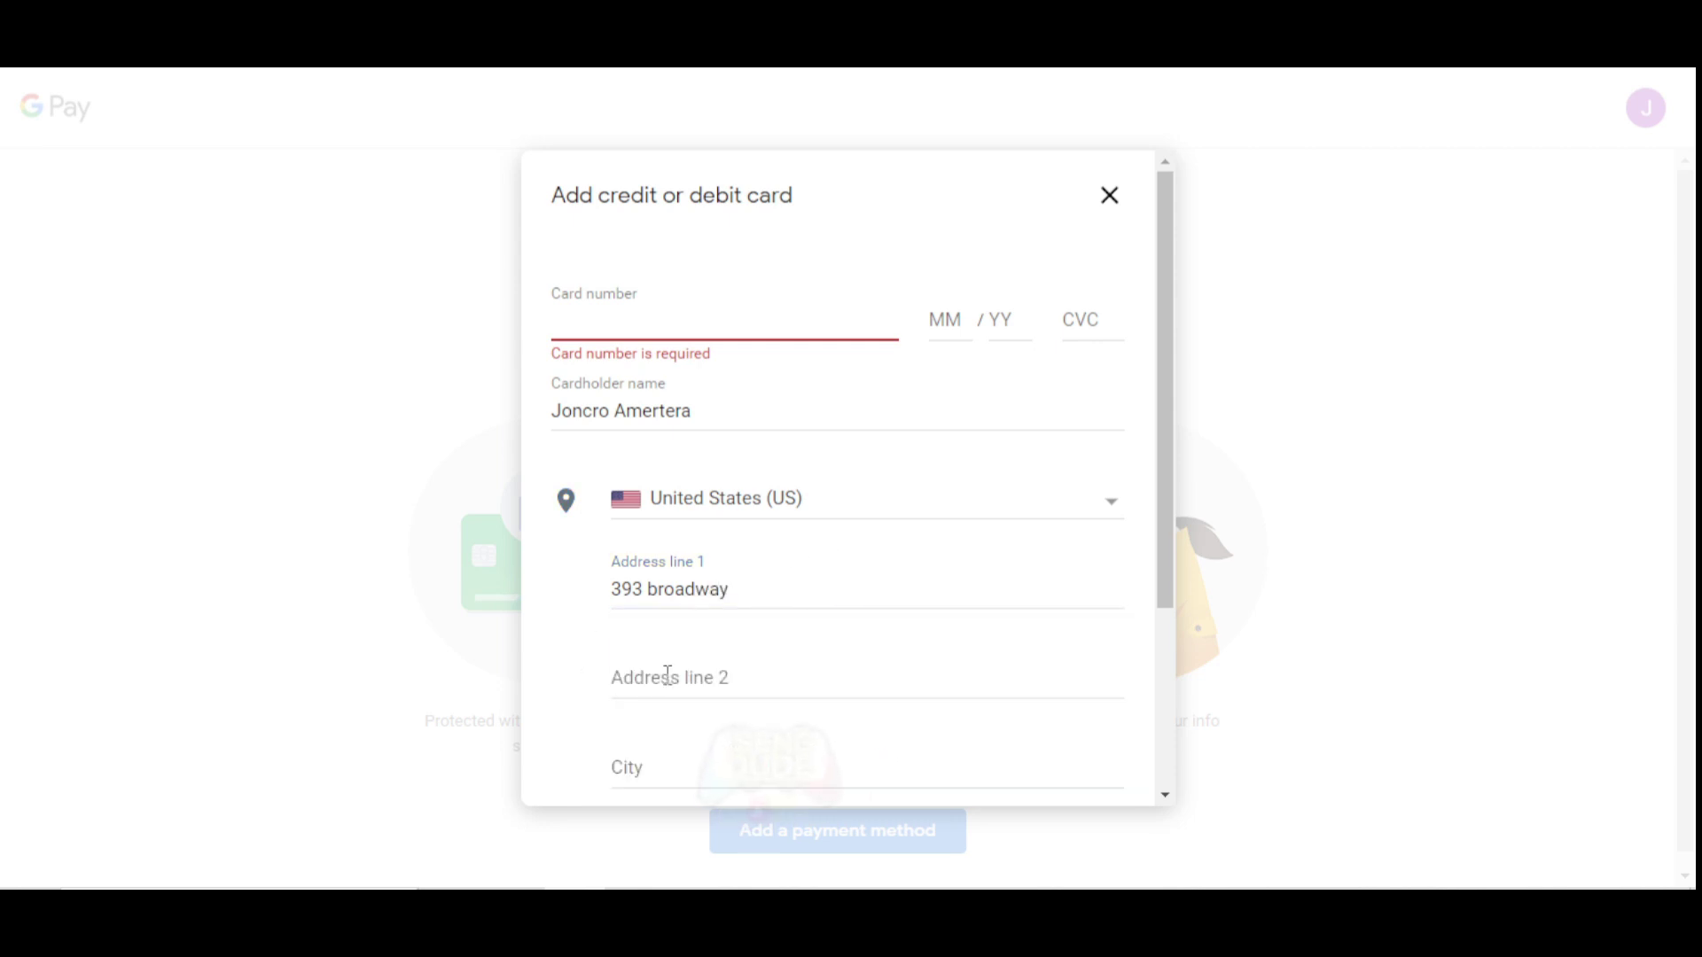
{"action": "left_click", "coordinate": [659, 770]}
{"action": "type", "text": "new york"}
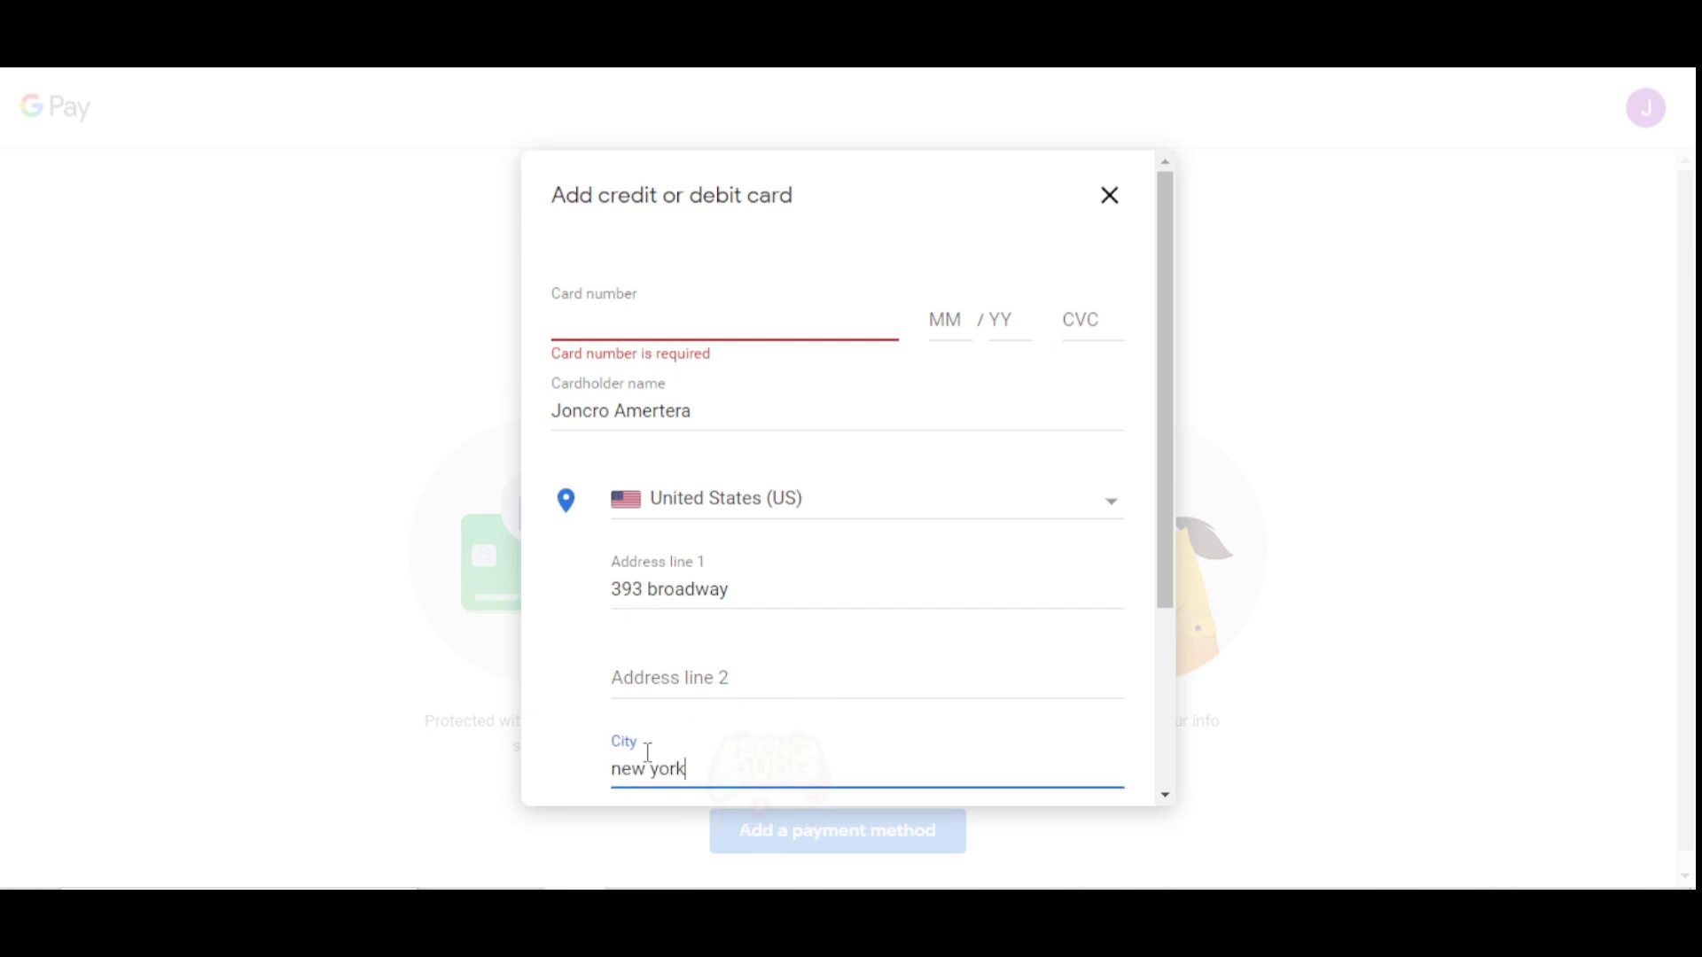
{"action": "scroll", "coordinate": [648, 753], "scroll_direction": "down", "scroll_amount": 3}
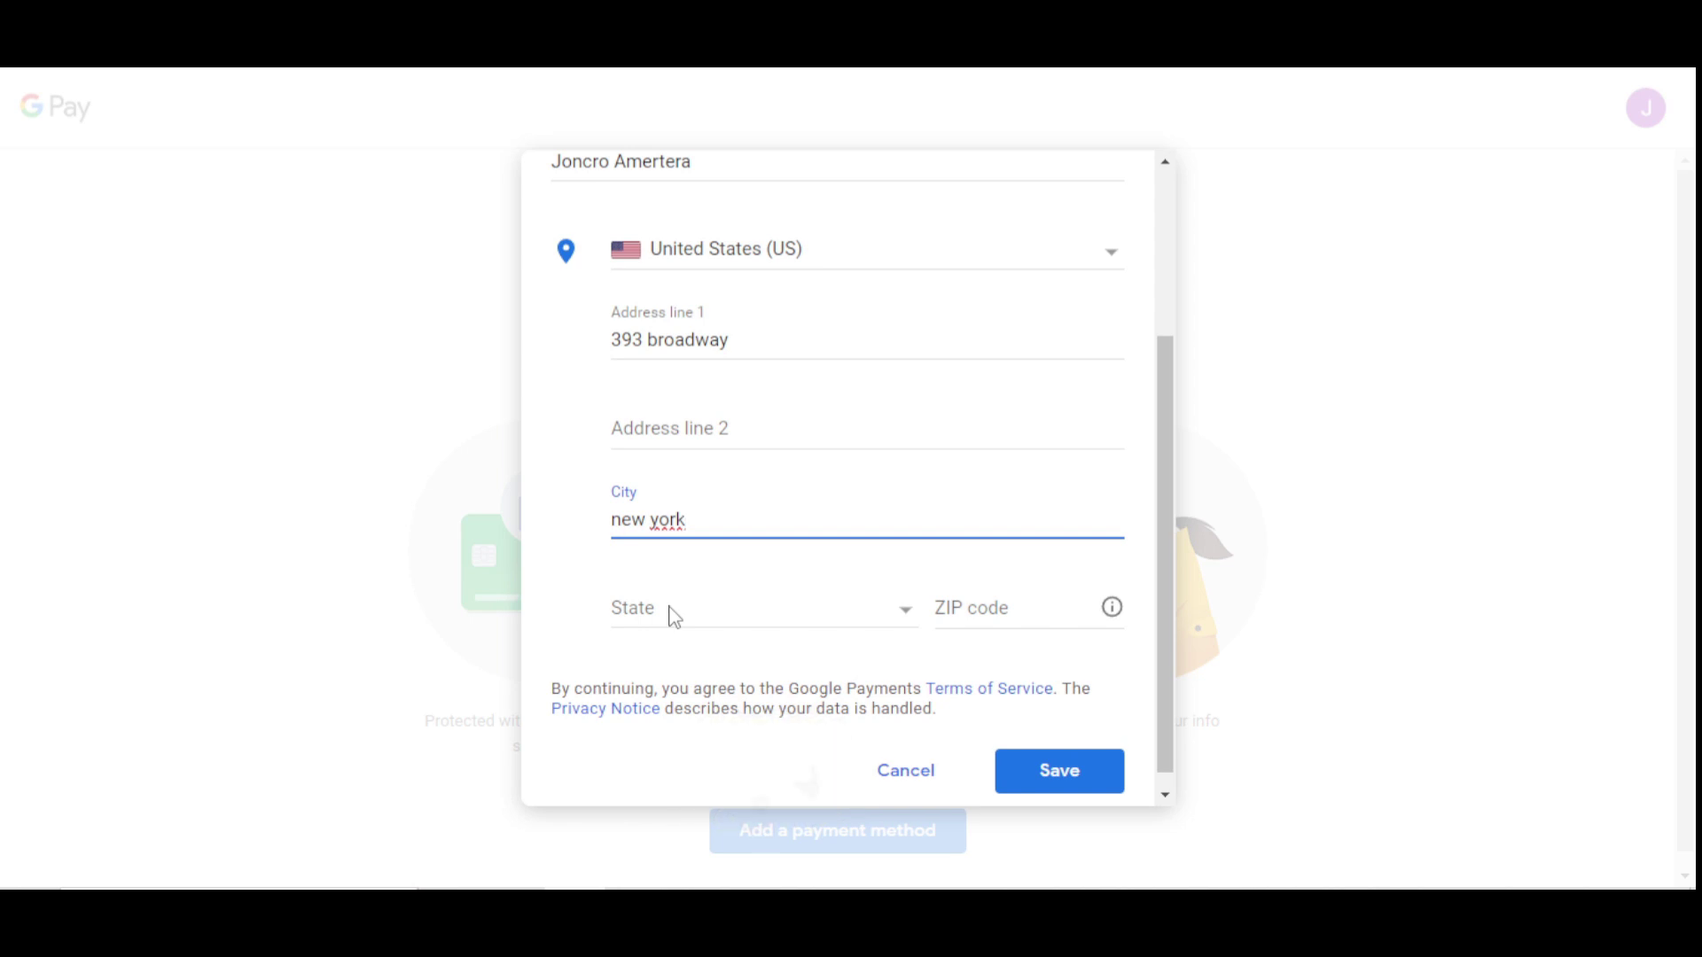
Choose New York as the state and enter the ZIP code.
{"action": "left_click", "coordinate": [674, 617]}
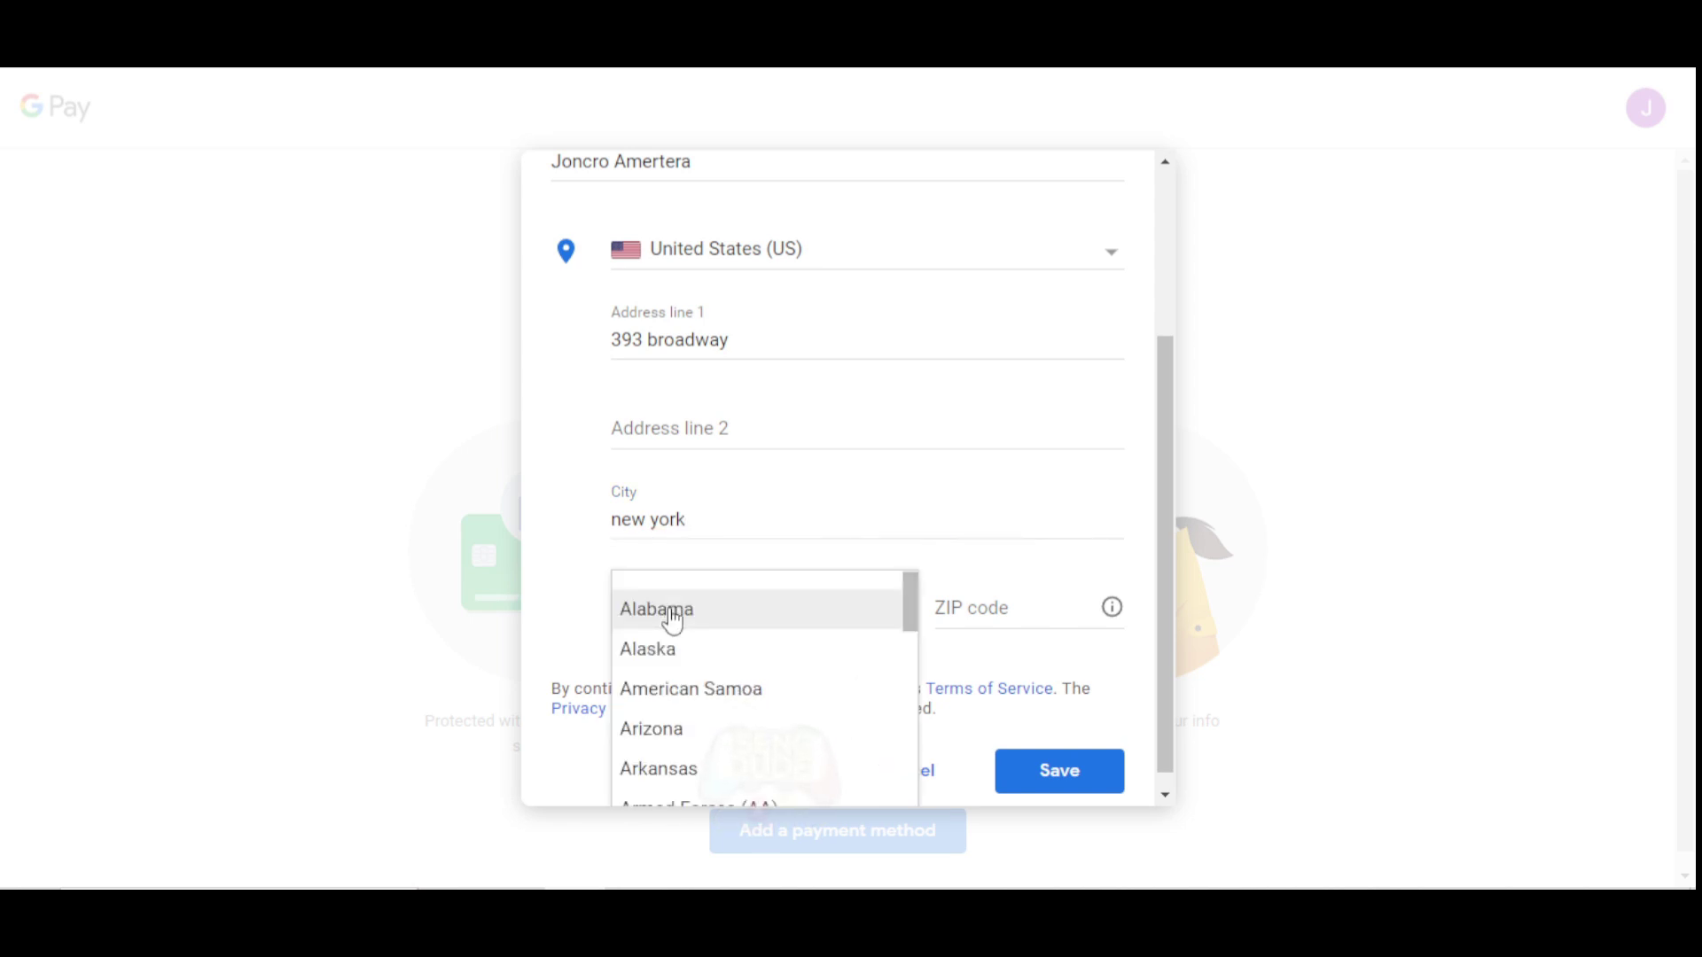
{"action": "scroll", "coordinate": [673, 624], "scroll_direction": "down", "scroll_amount": 8}
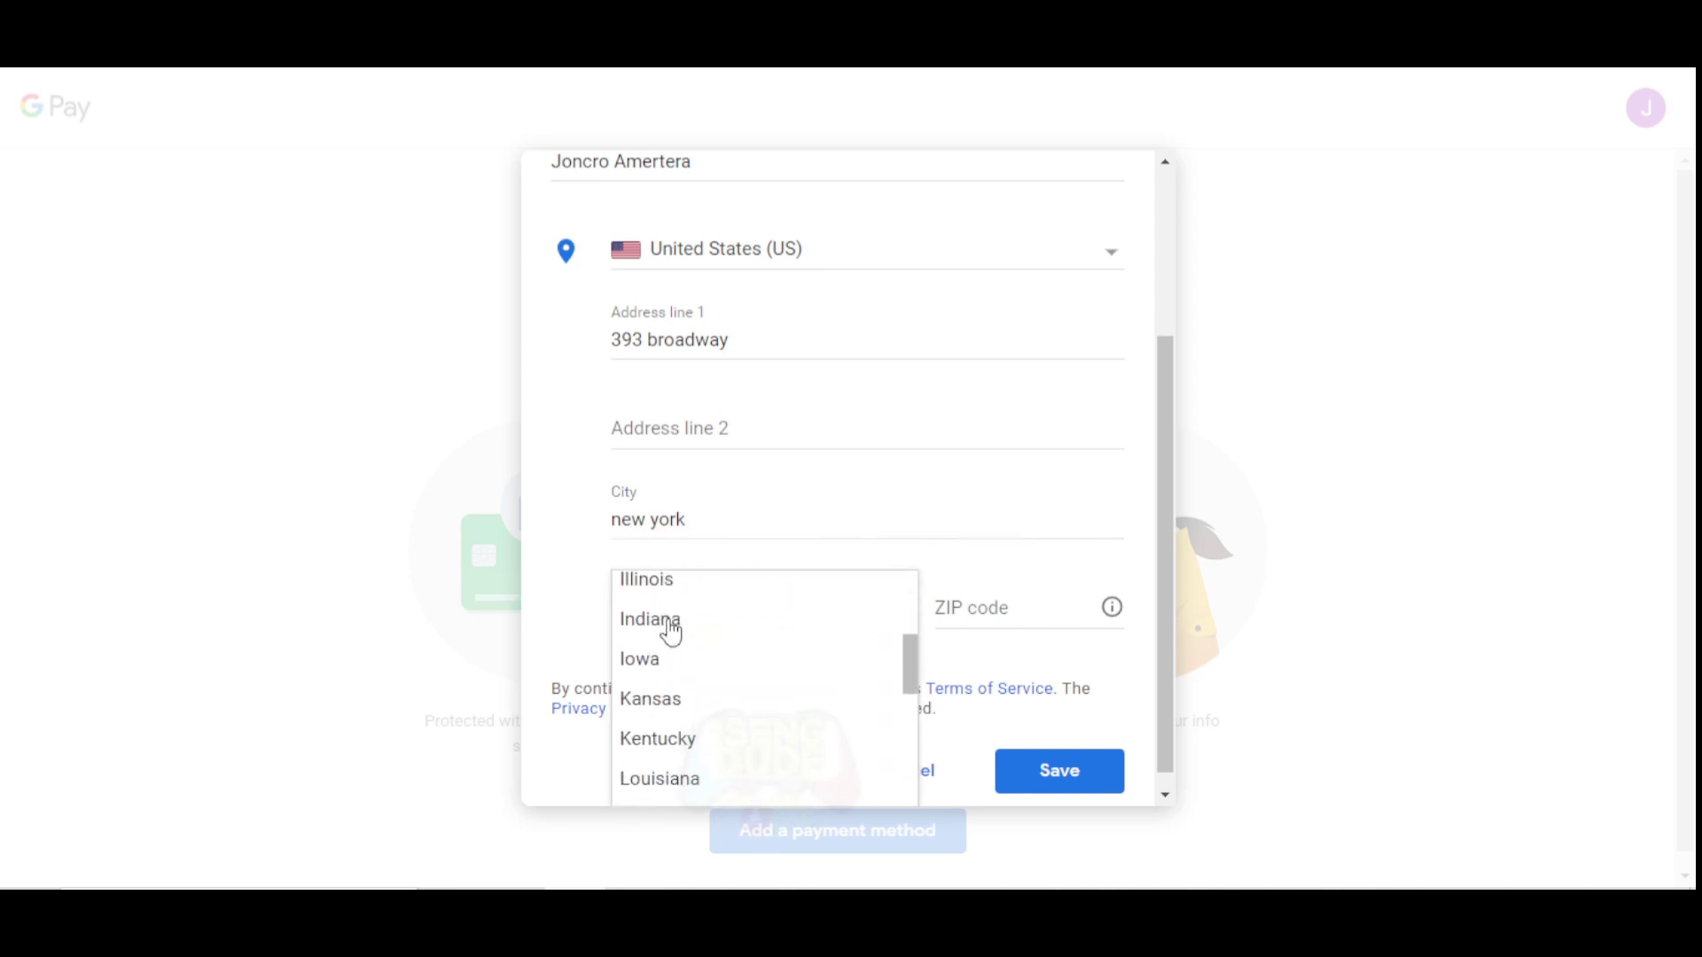
{"action": "scroll", "coordinate": [672, 631], "scroll_direction": "down", "scroll_amount": 8}
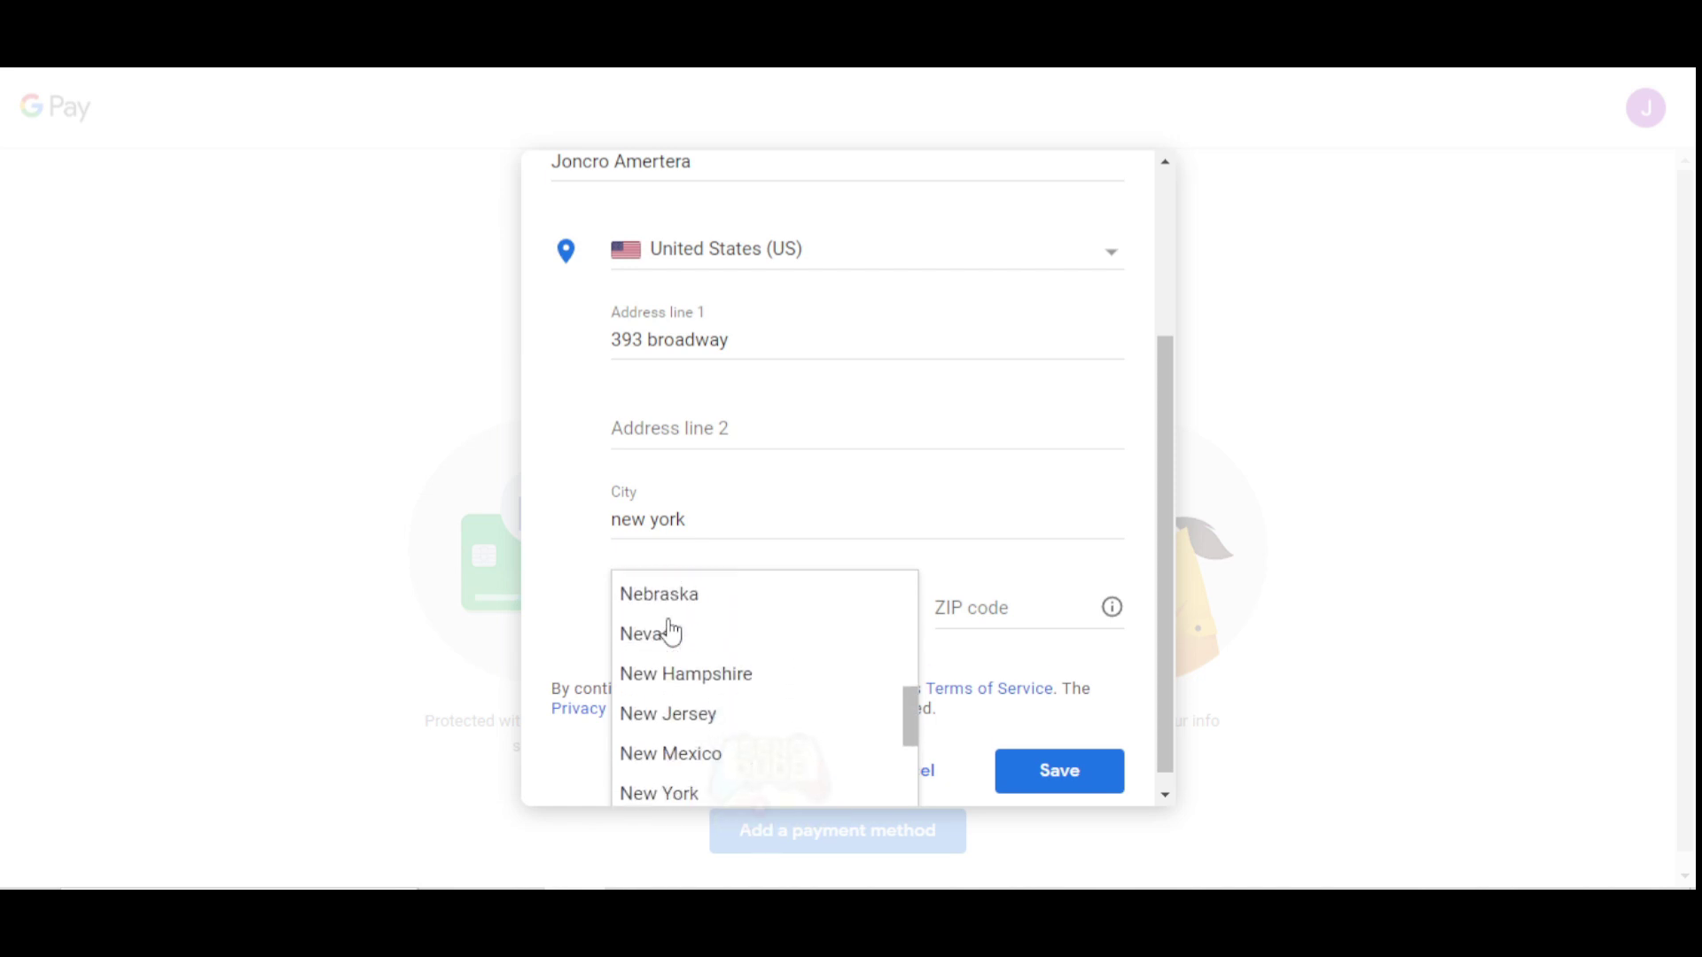
{"action": "scroll", "coordinate": [672, 634], "scroll_direction": "down", "scroll_amount": 3}
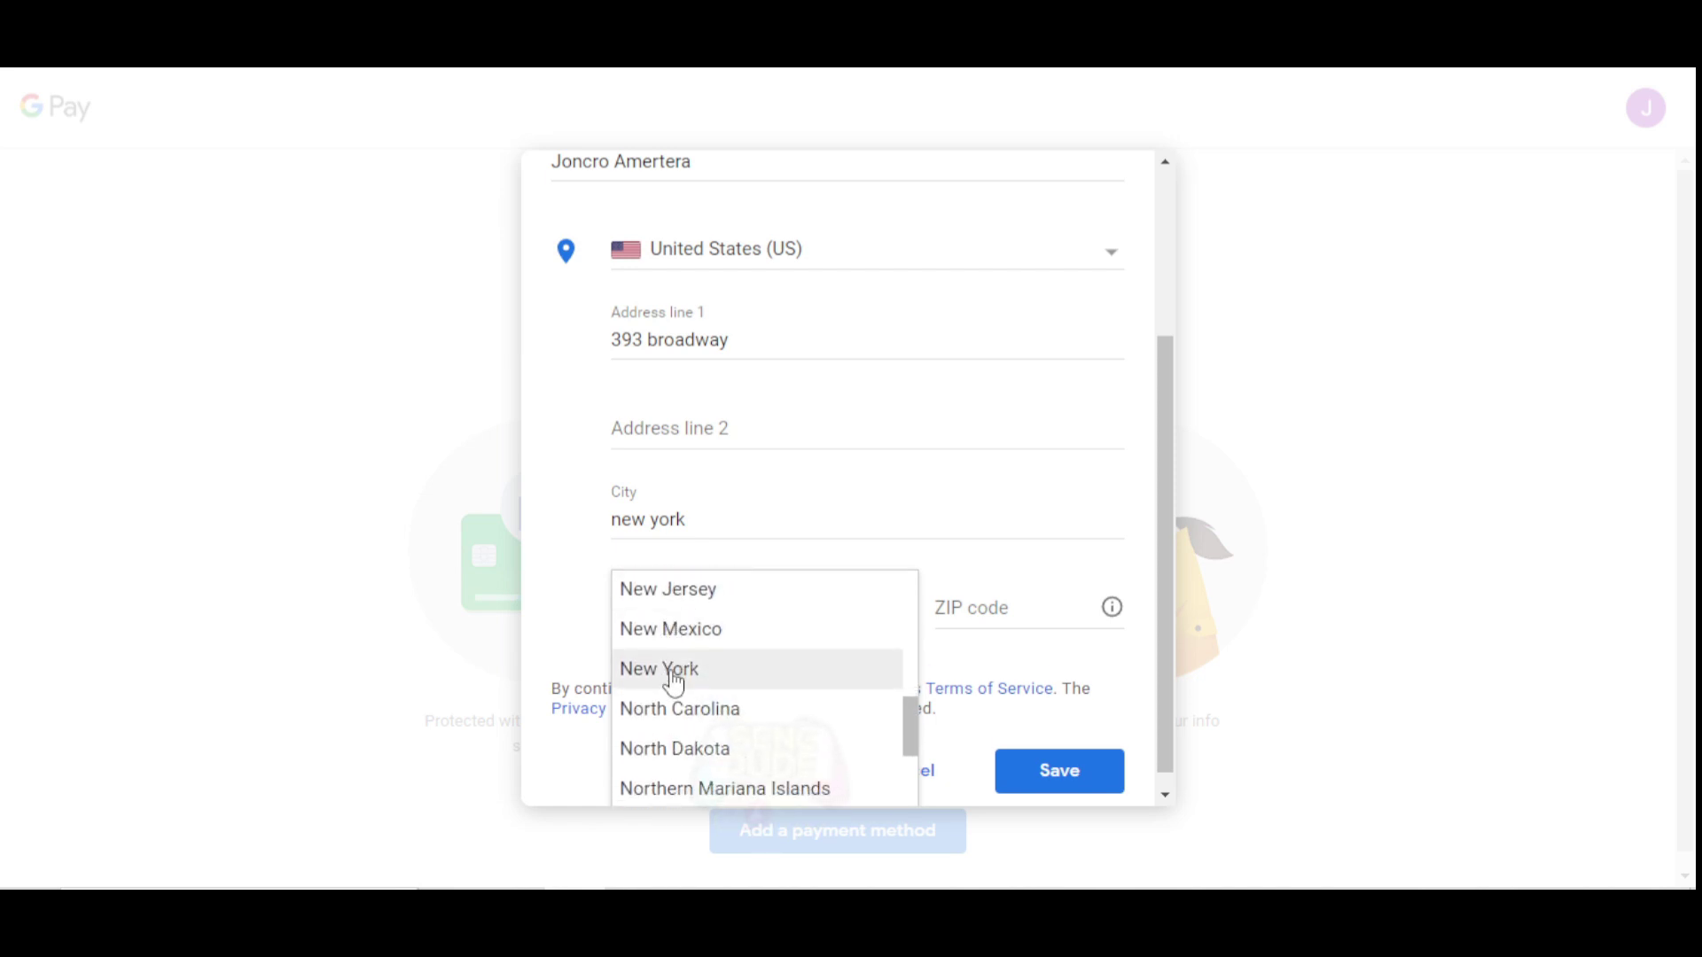
{"action": "left_click", "coordinate": [674, 683]}
{"action": "left_click", "coordinate": [988, 613]}
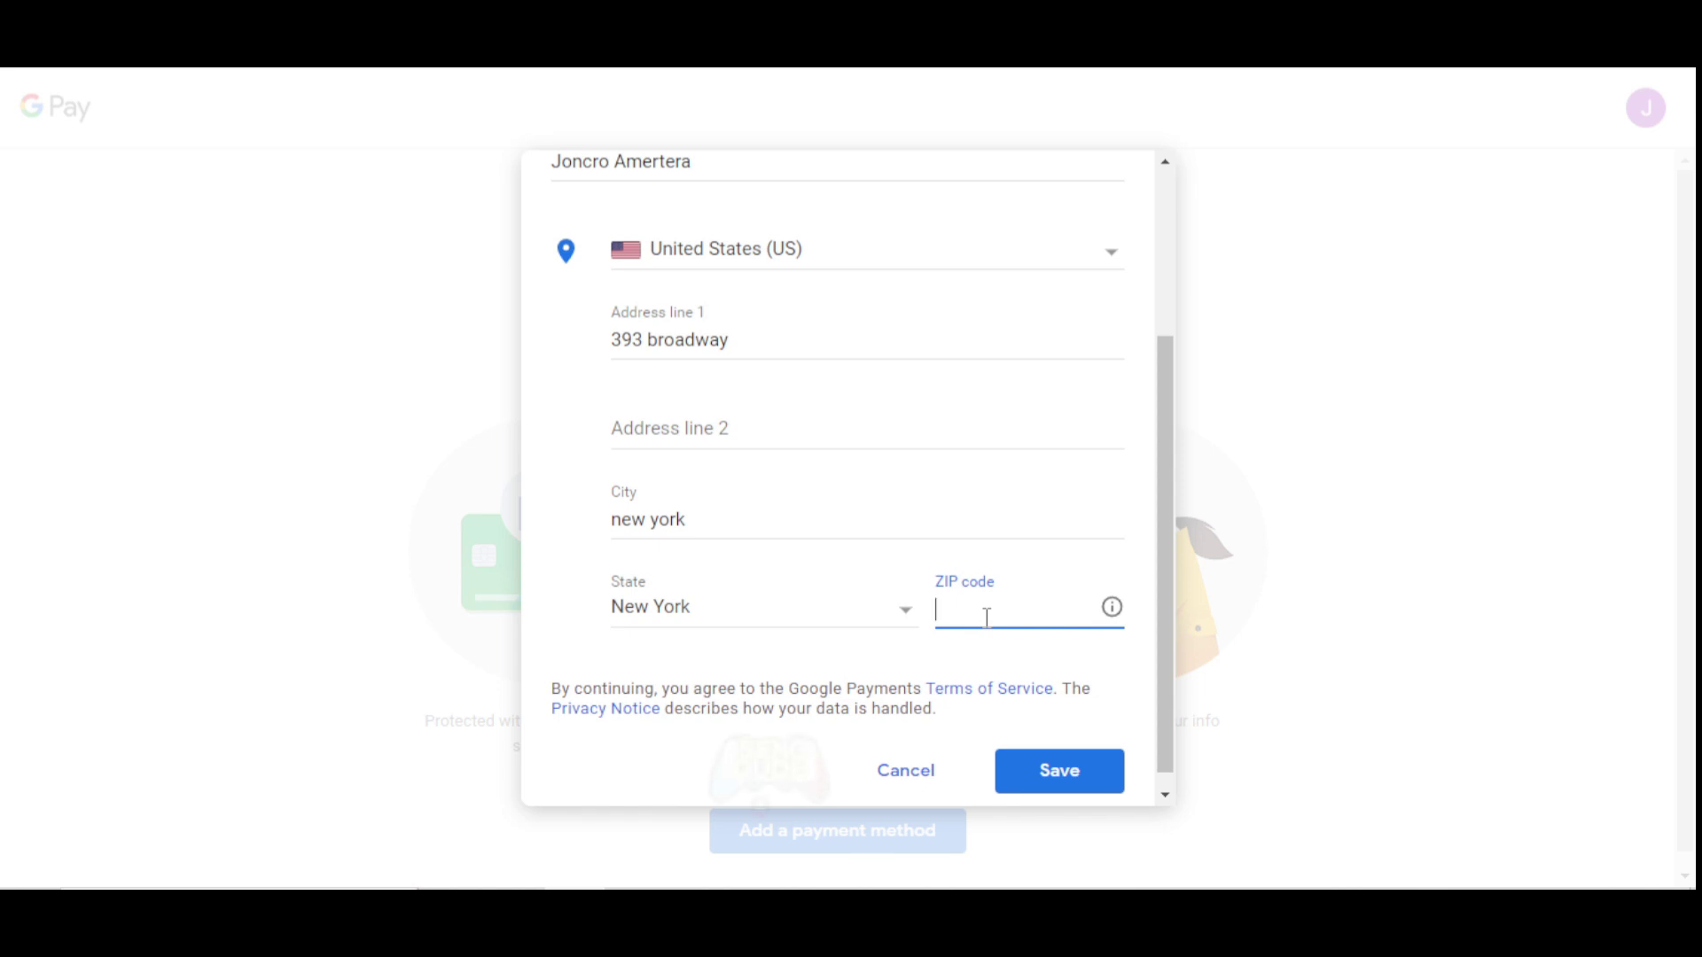
{"action": "type", "text": "10013"}
{"action": "scroll", "coordinate": [851, 638], "scroll_direction": "up", "scroll_amount": 3}
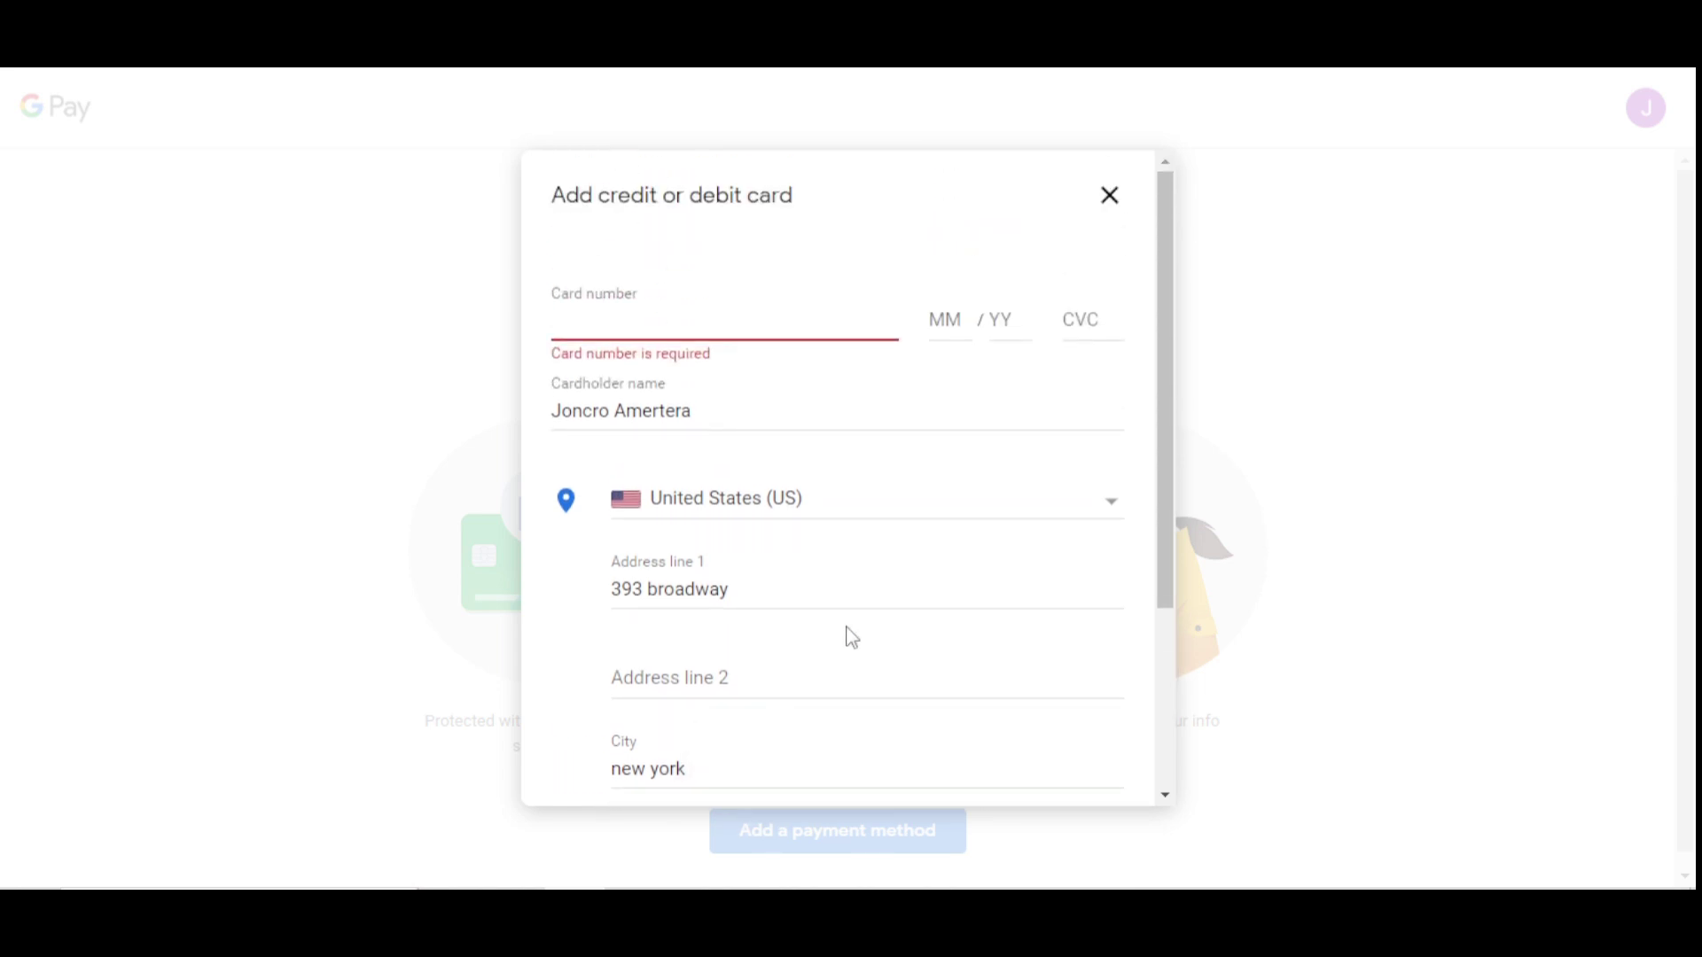
Type the Mastercard number, MM/YY expiry and security code into the card fields.
{"action": "left_click", "coordinate": [619, 327]}
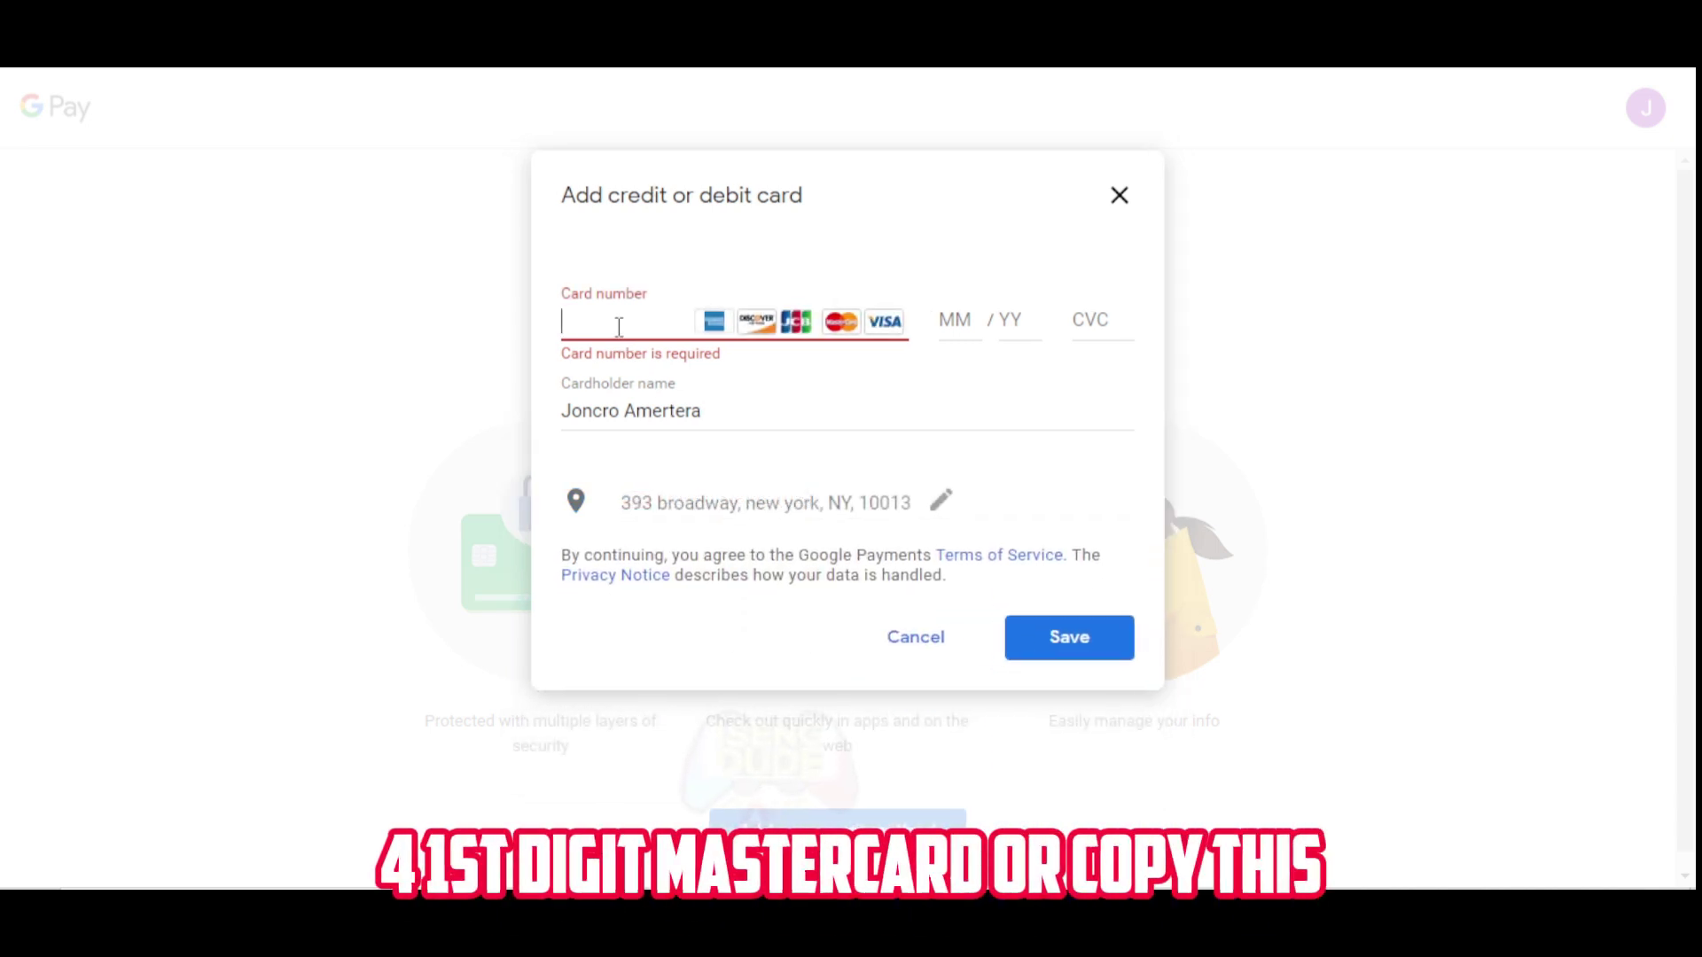
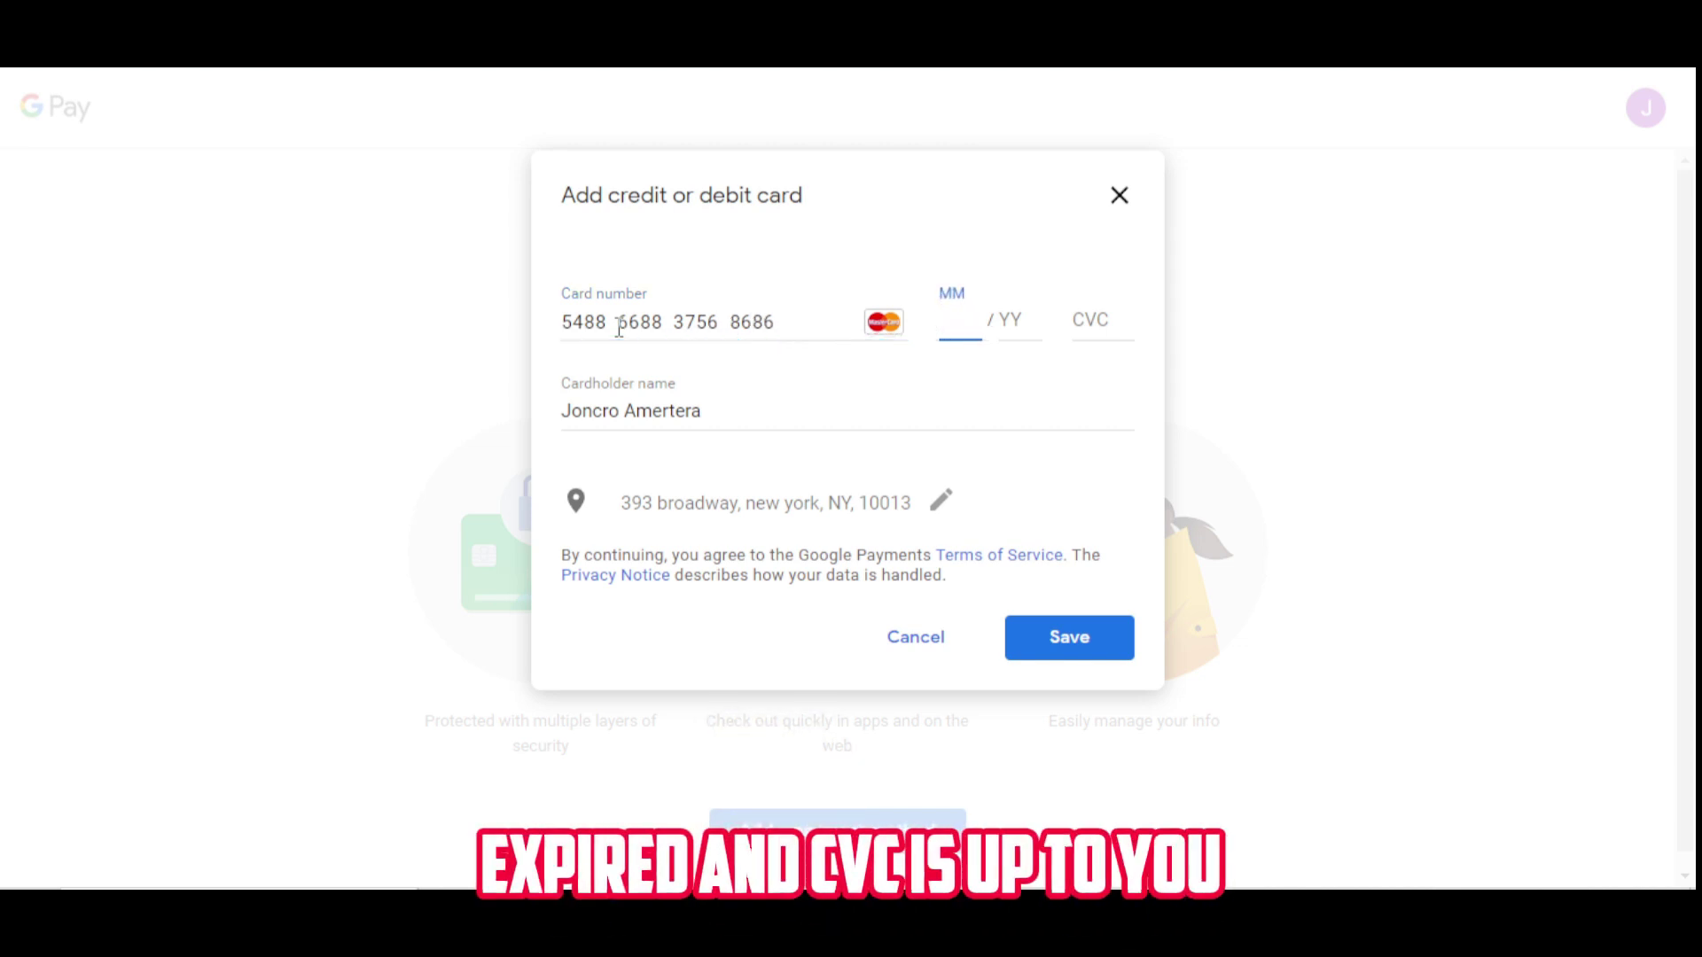
{"action": "type", "text": "11"}
{"action": "type", "text": "28"}
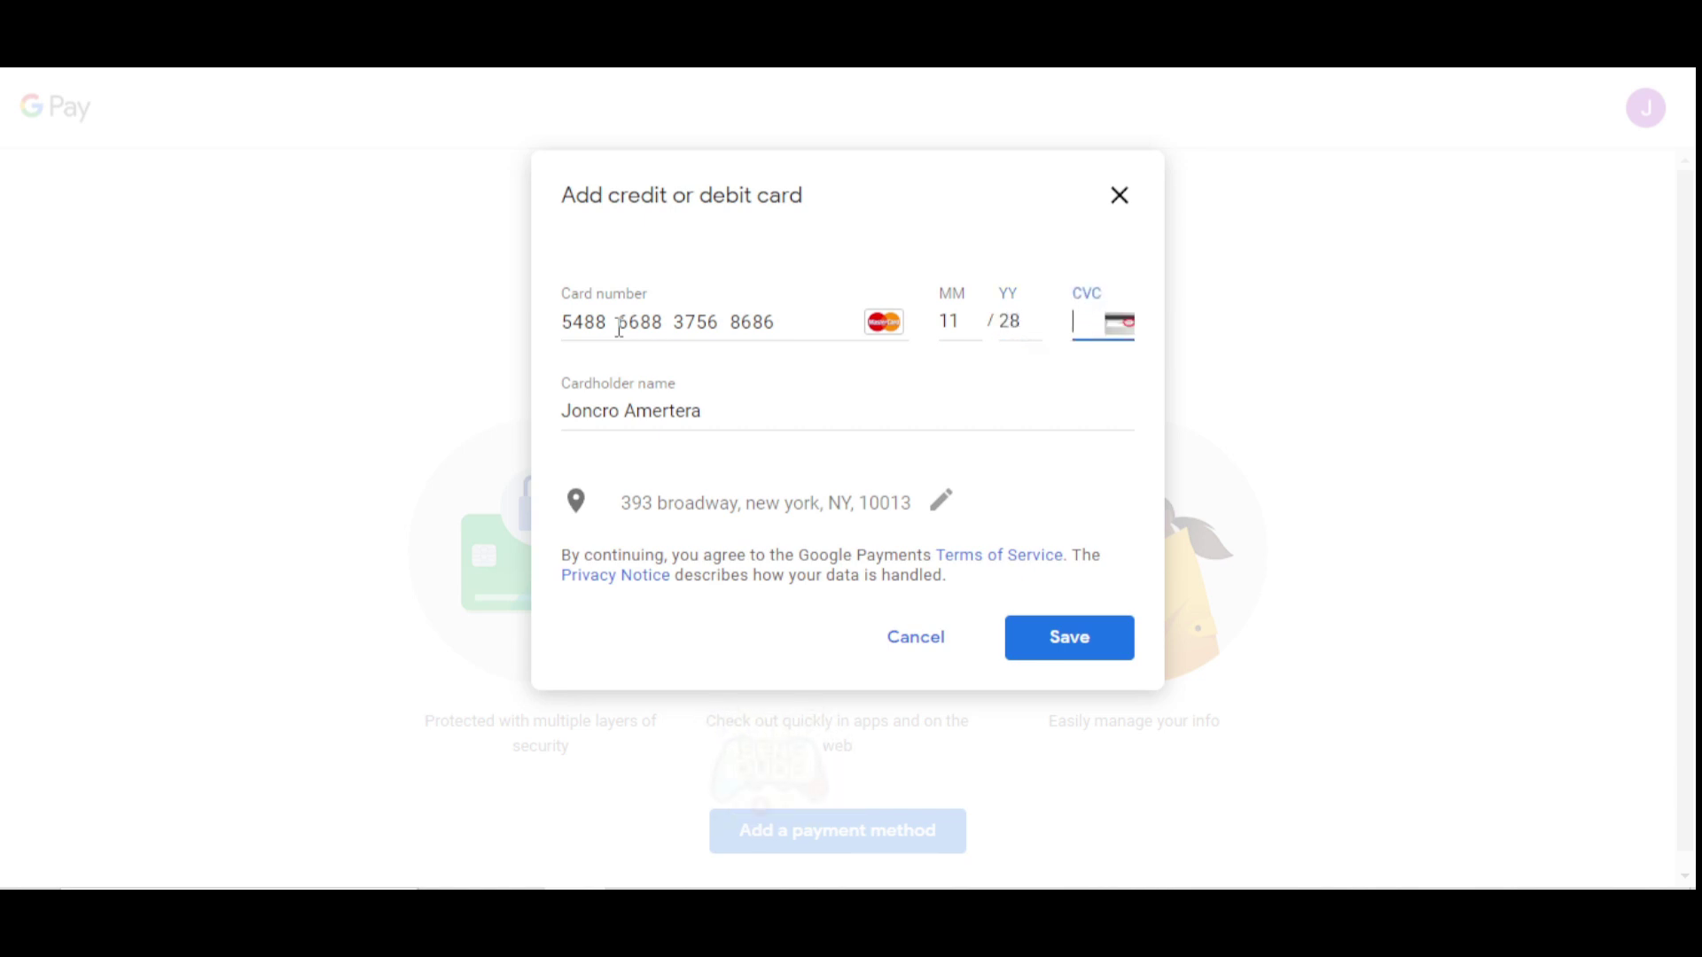
Recheck the billing address fields, closing the suggestions without choosing one.
{"action": "left_click", "coordinate": [704, 492]}
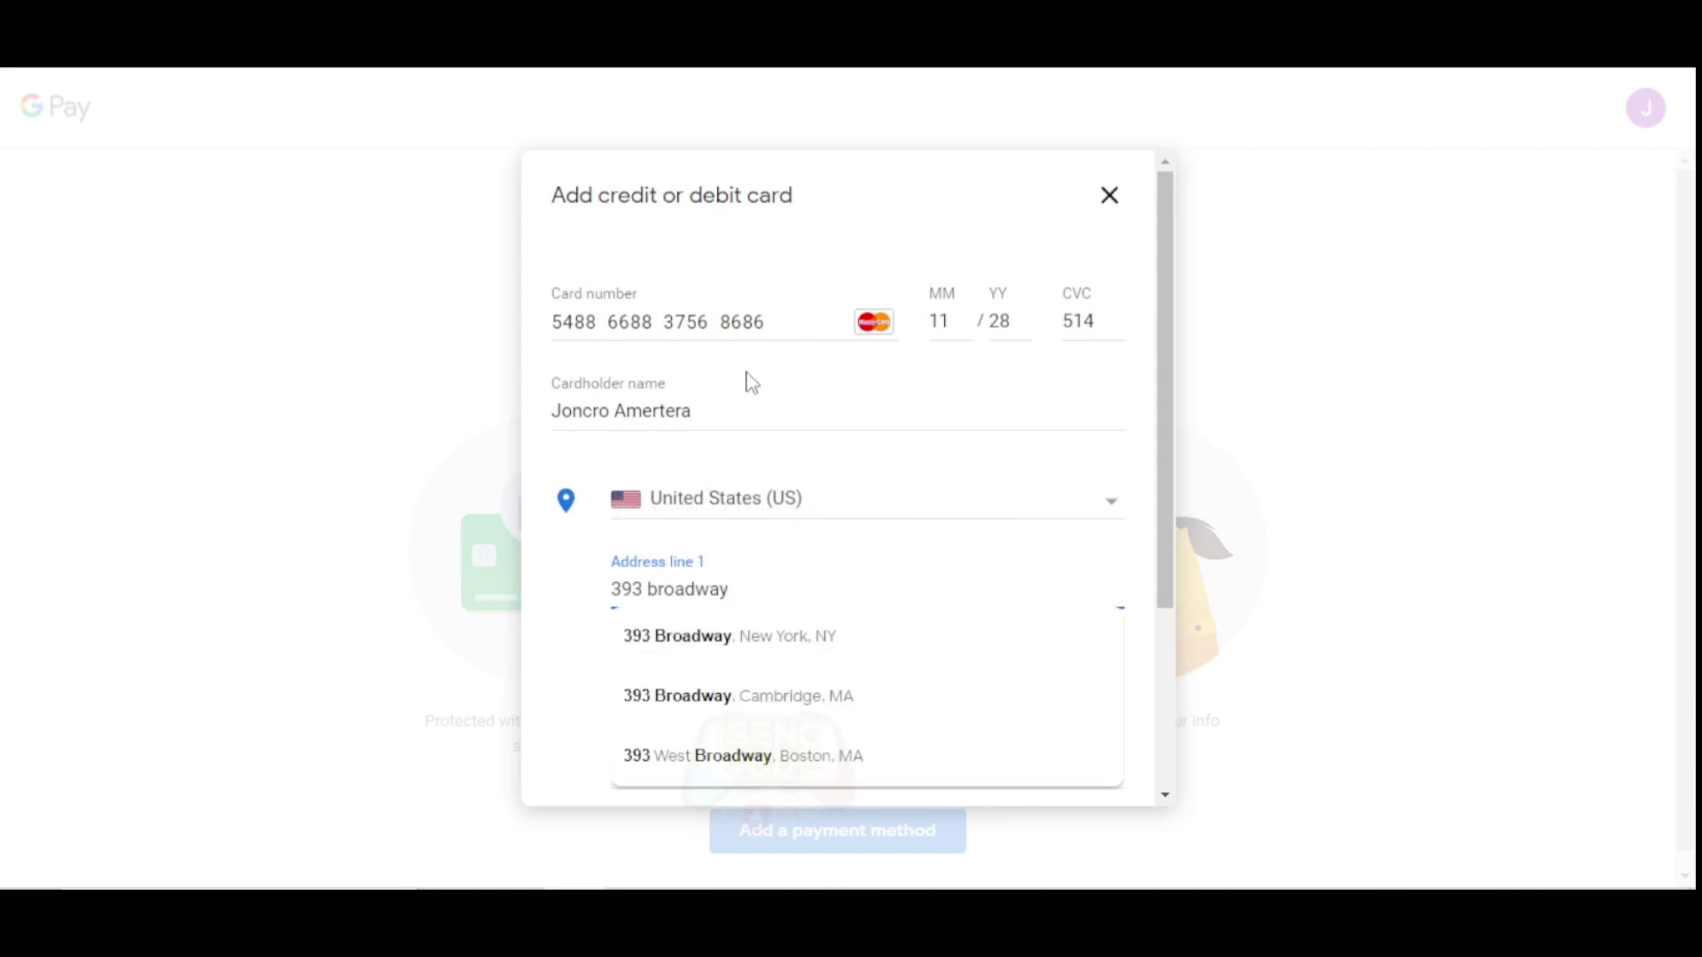
{"action": "scroll", "coordinate": [753, 383], "scroll_direction": "down", "scroll_amount": 3}
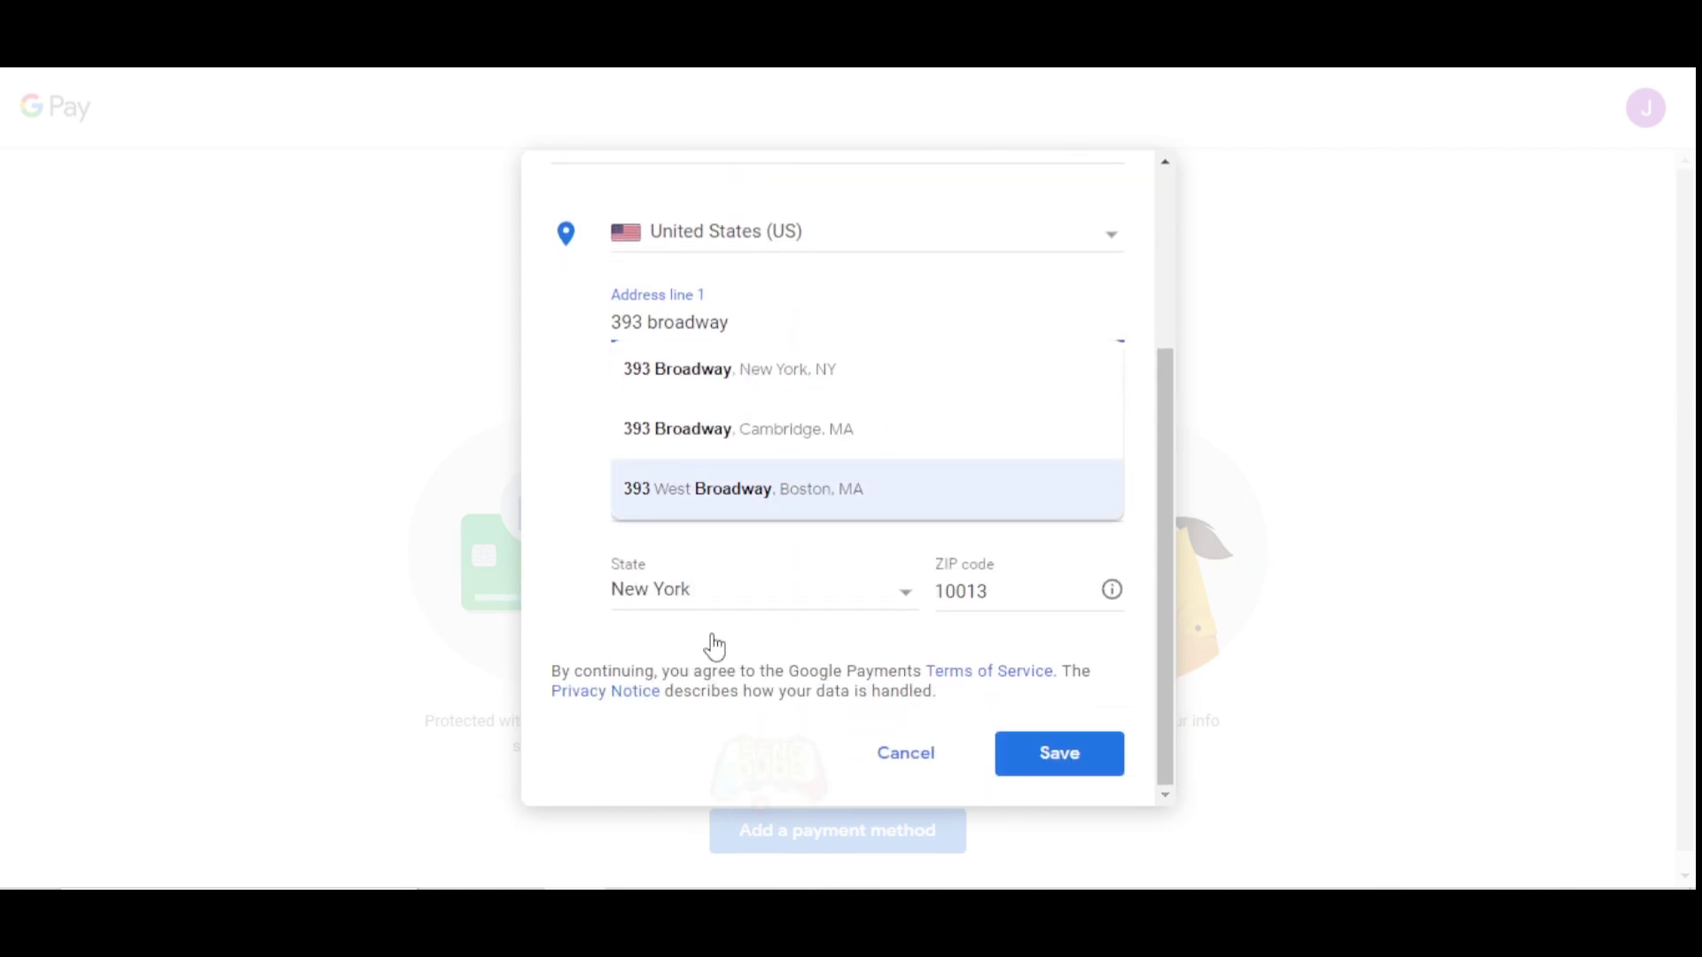
{"action": "left_click", "coordinate": [682, 678]}
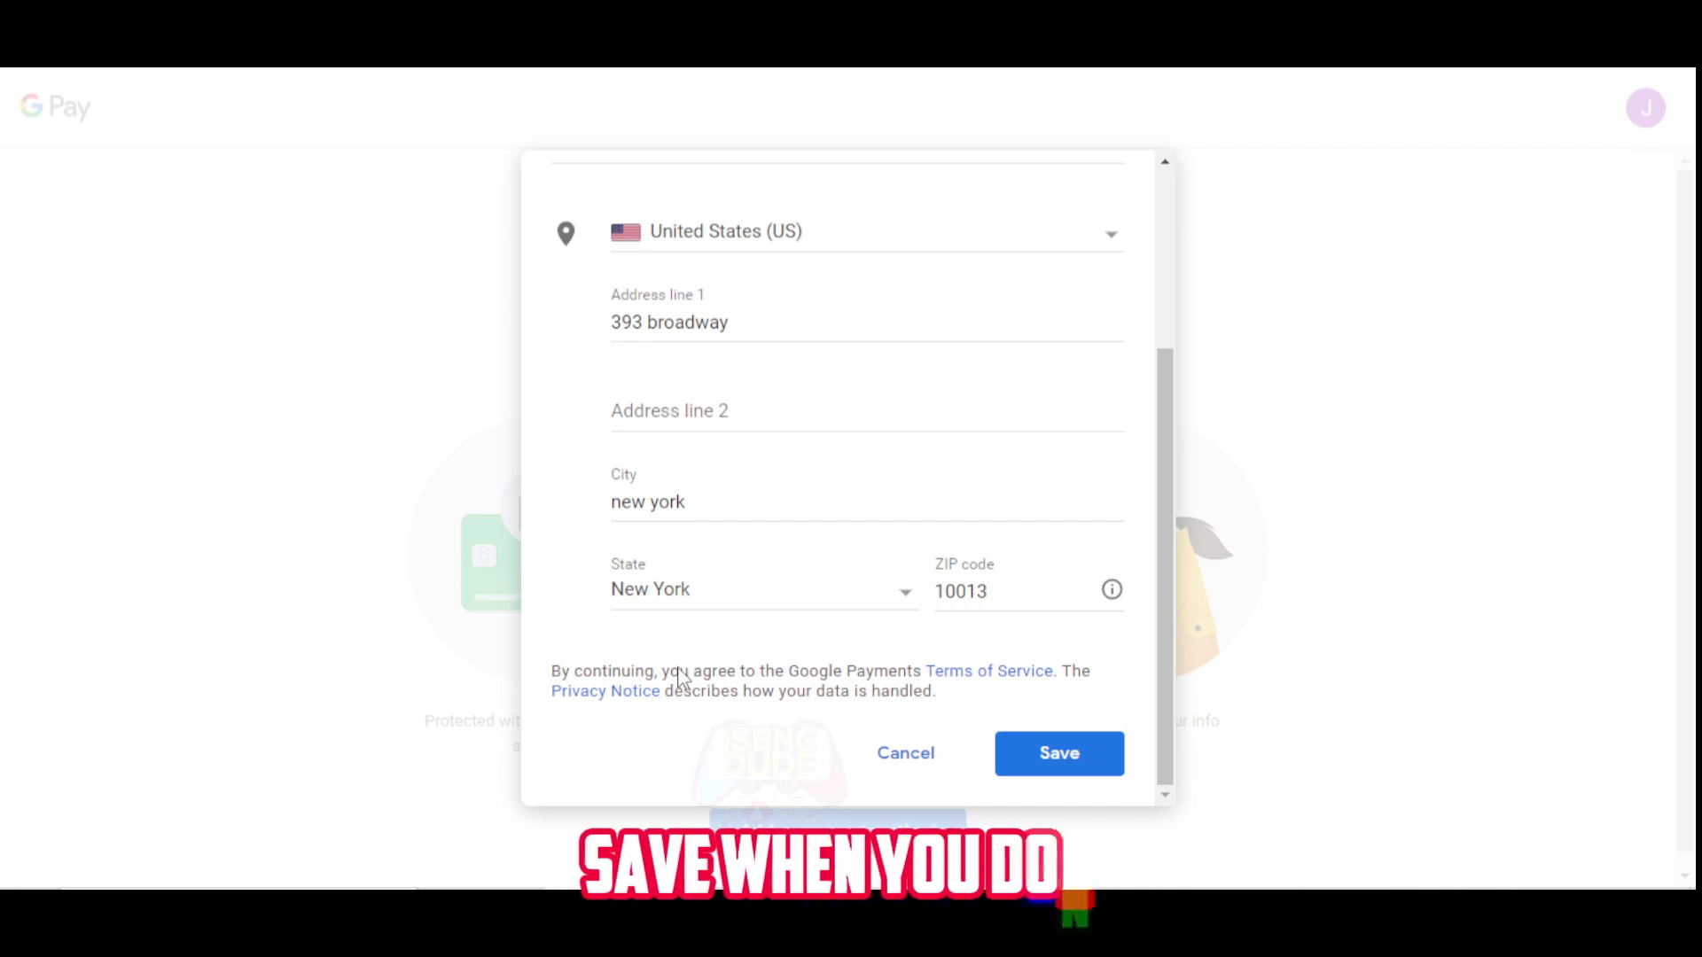
Save the card, dismiss the decline notice, then open the Play Store account menu in LDPlayer.
{"action": "left_click", "coordinate": [1068, 759]}
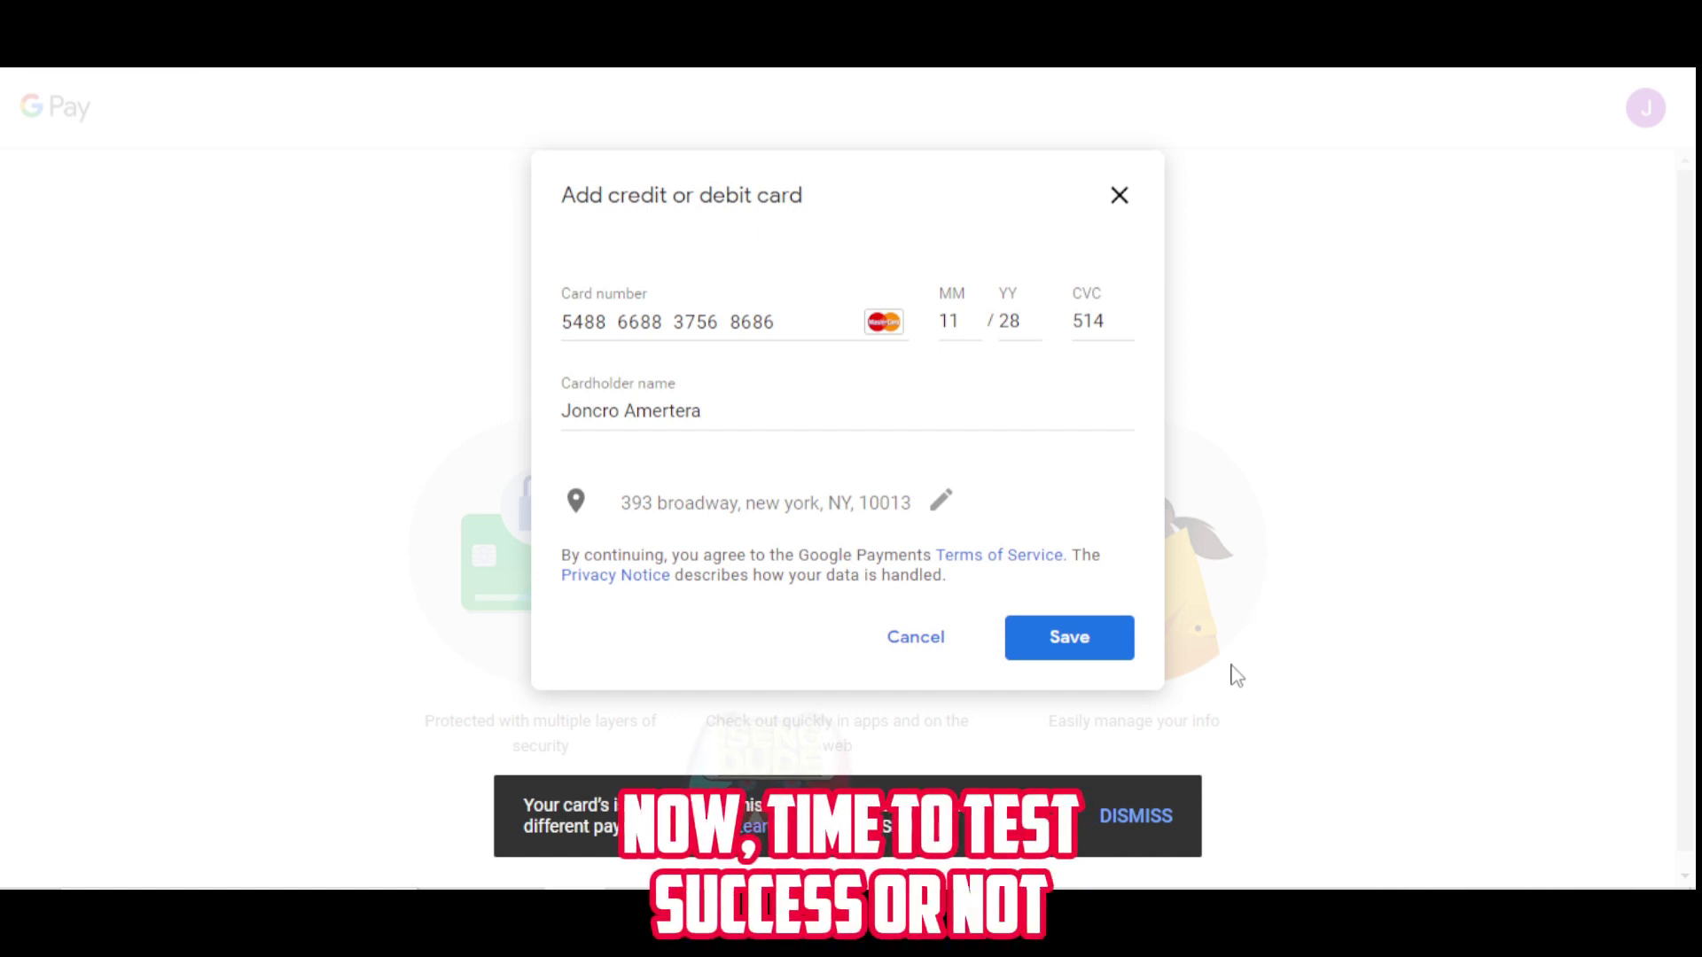
{"action": "left_click", "coordinate": [1152, 816]}
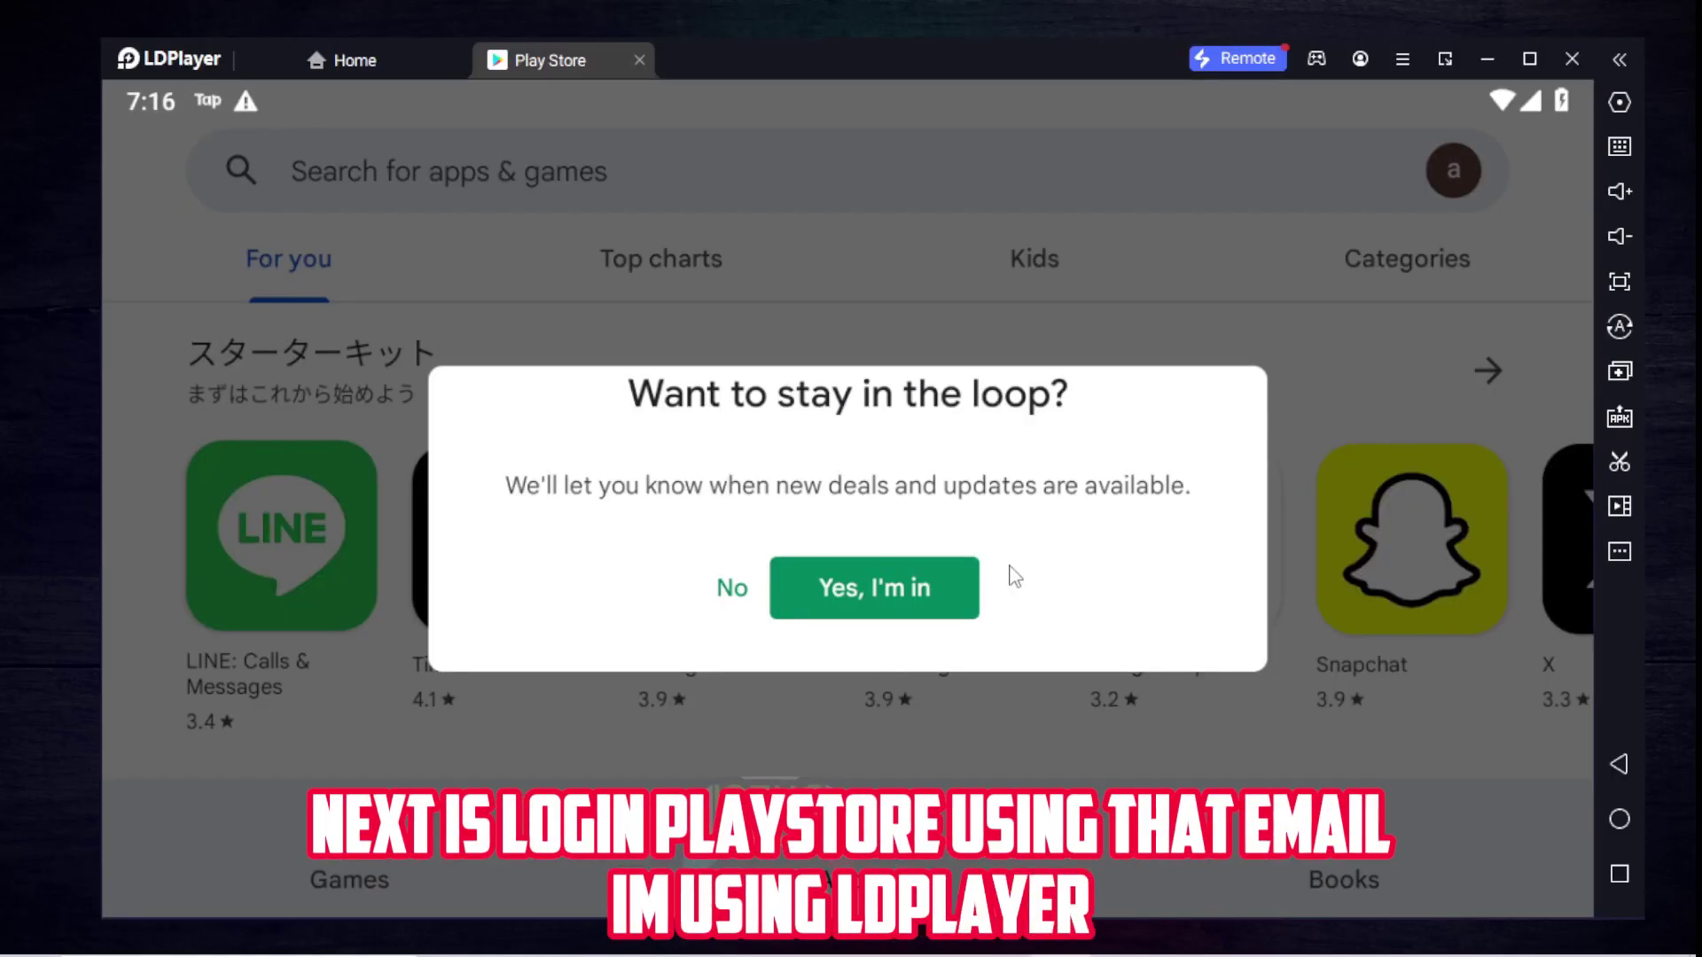
{"action": "left_click", "coordinate": [728, 592]}
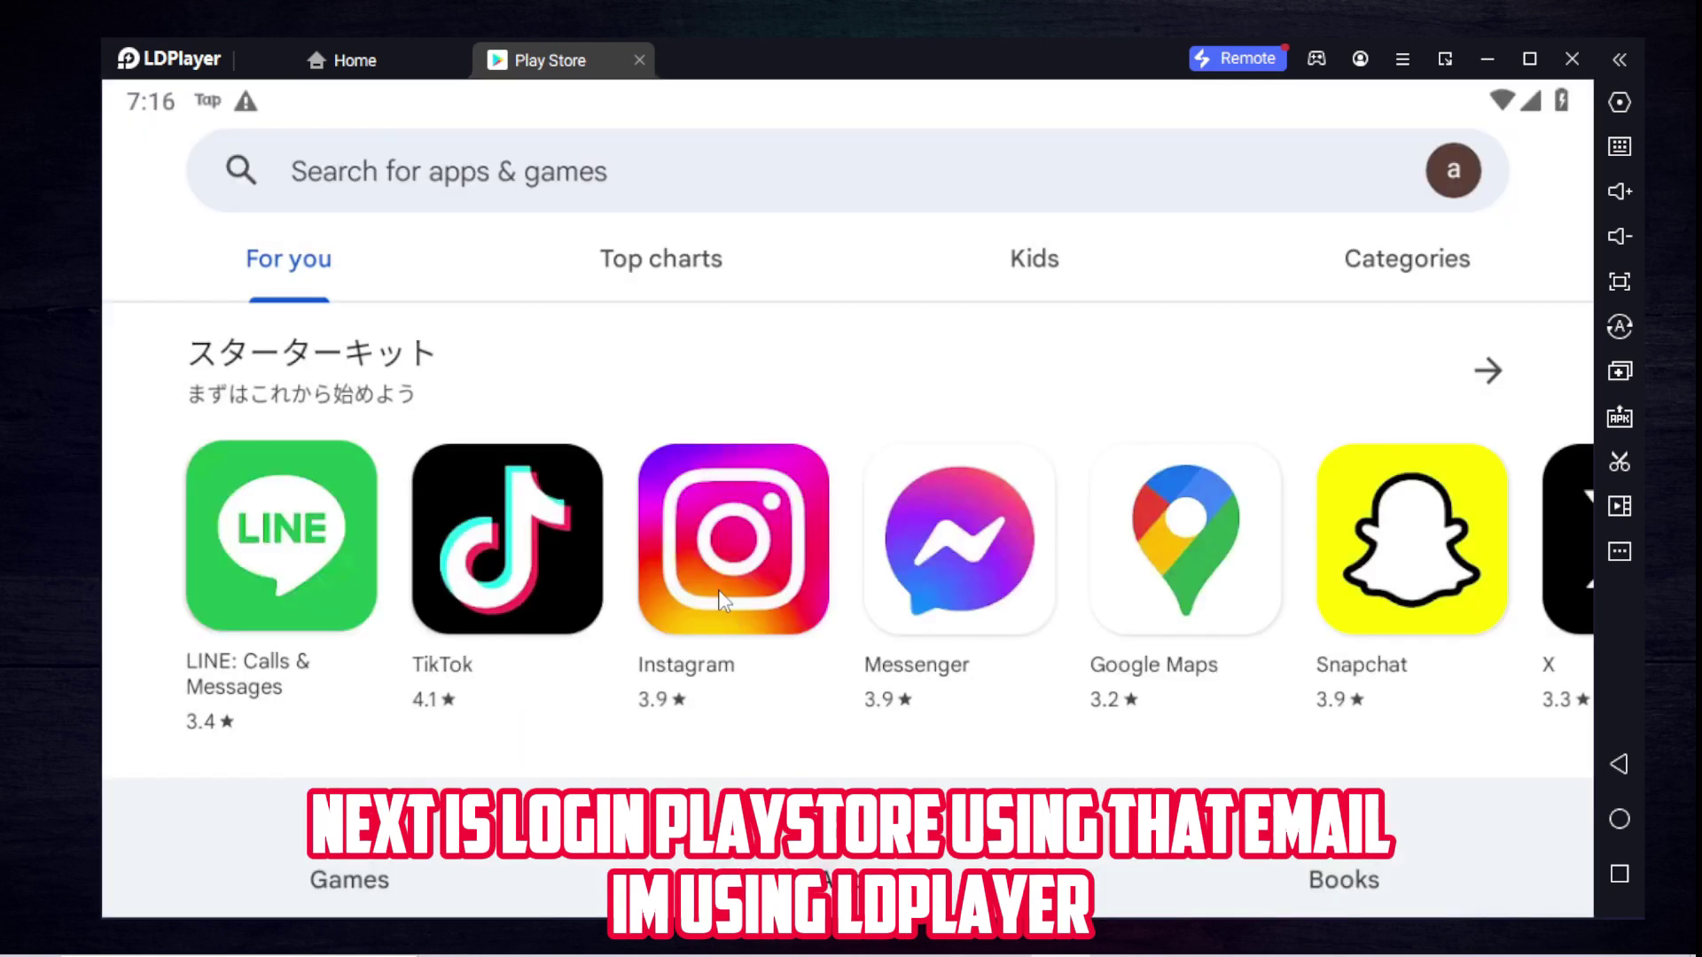
{"action": "left_click", "coordinate": [1452, 172]}
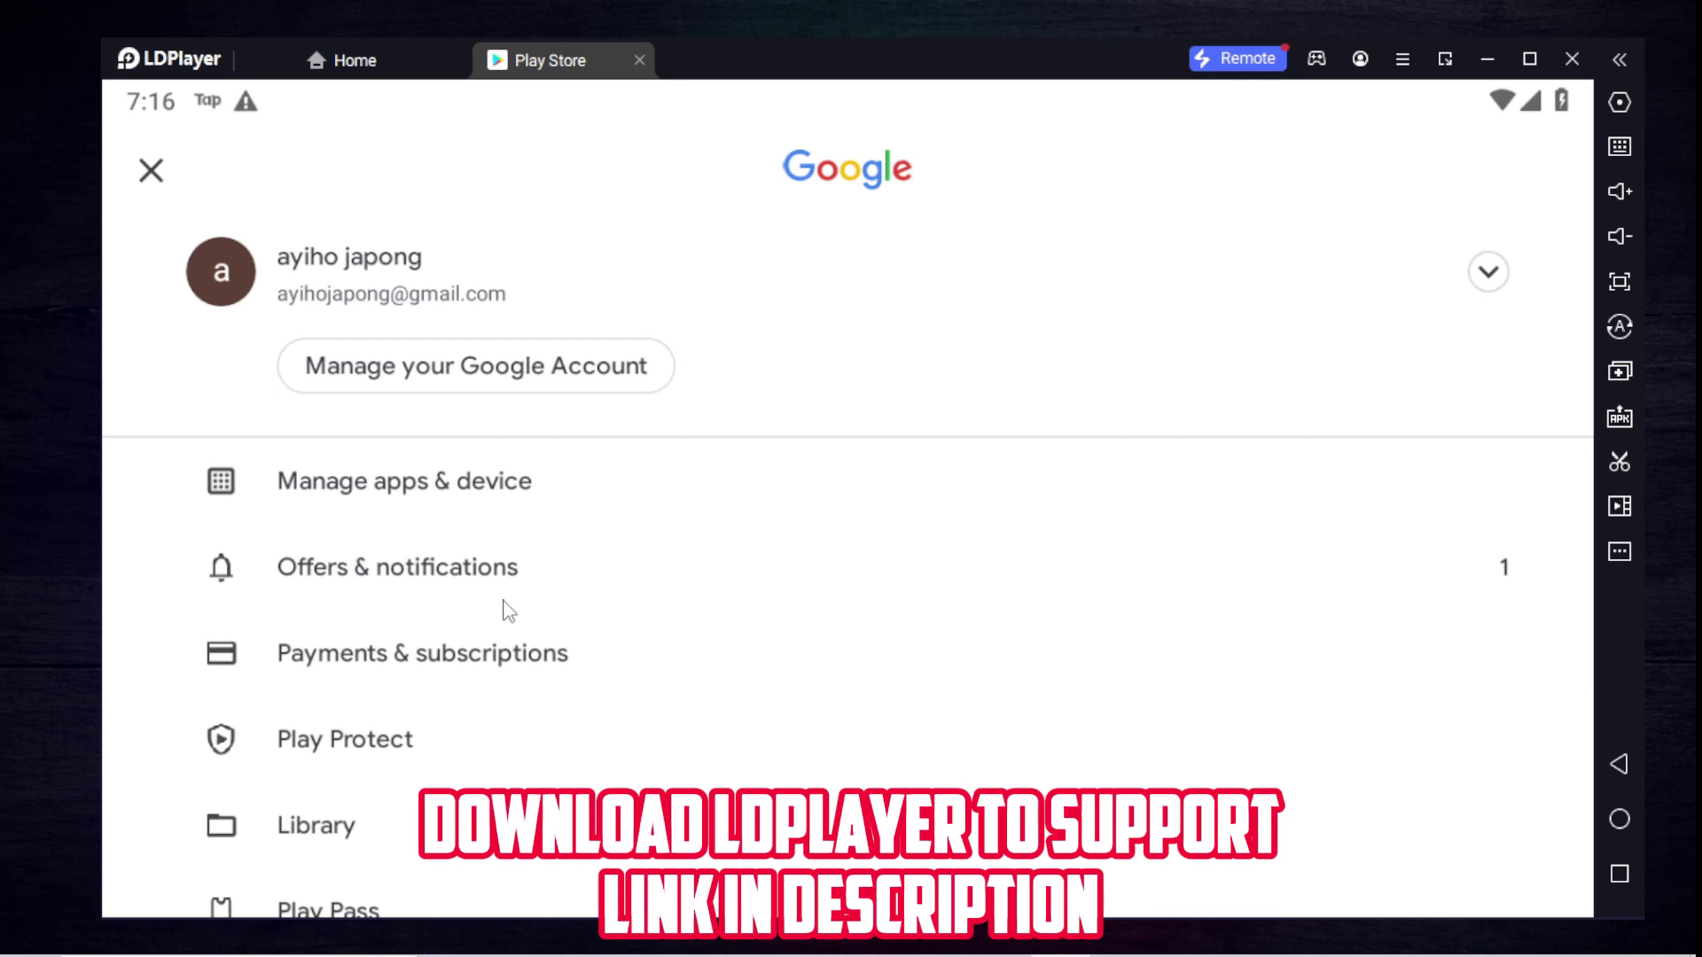